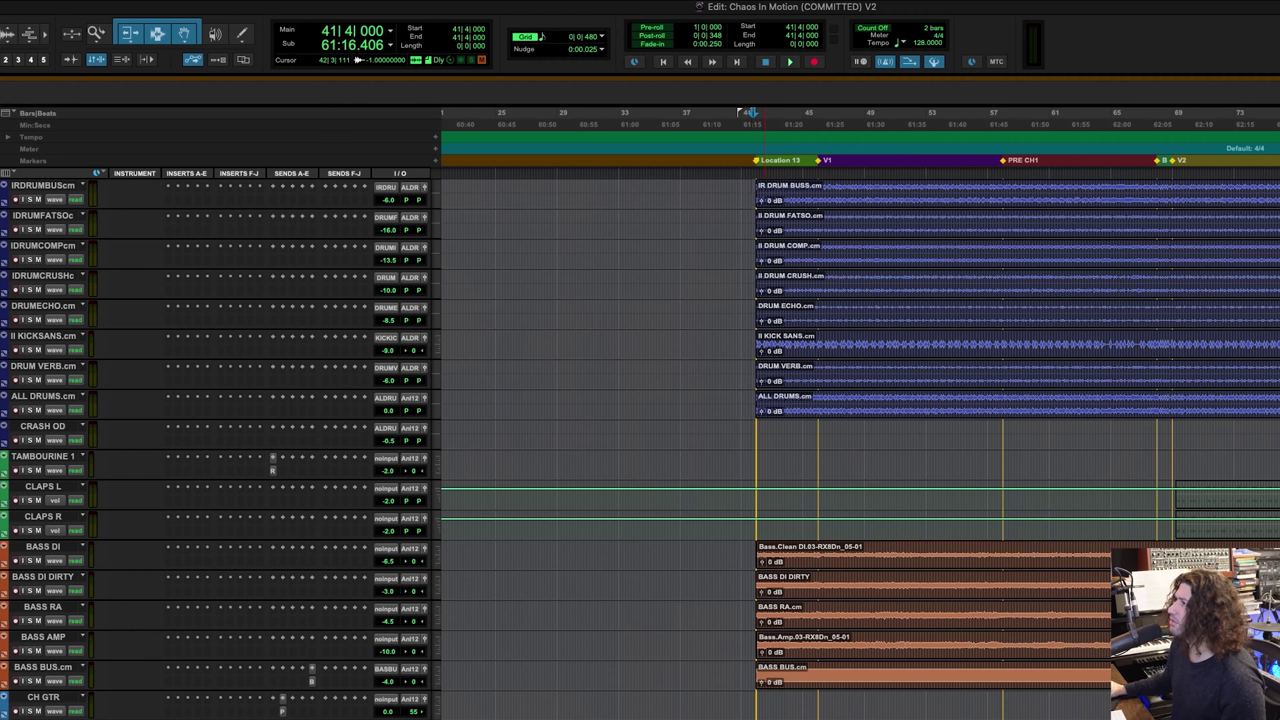
Step: Play and stop the opening section twice, then solo only the BASS DI track
{"action": "key", "text": "space"}
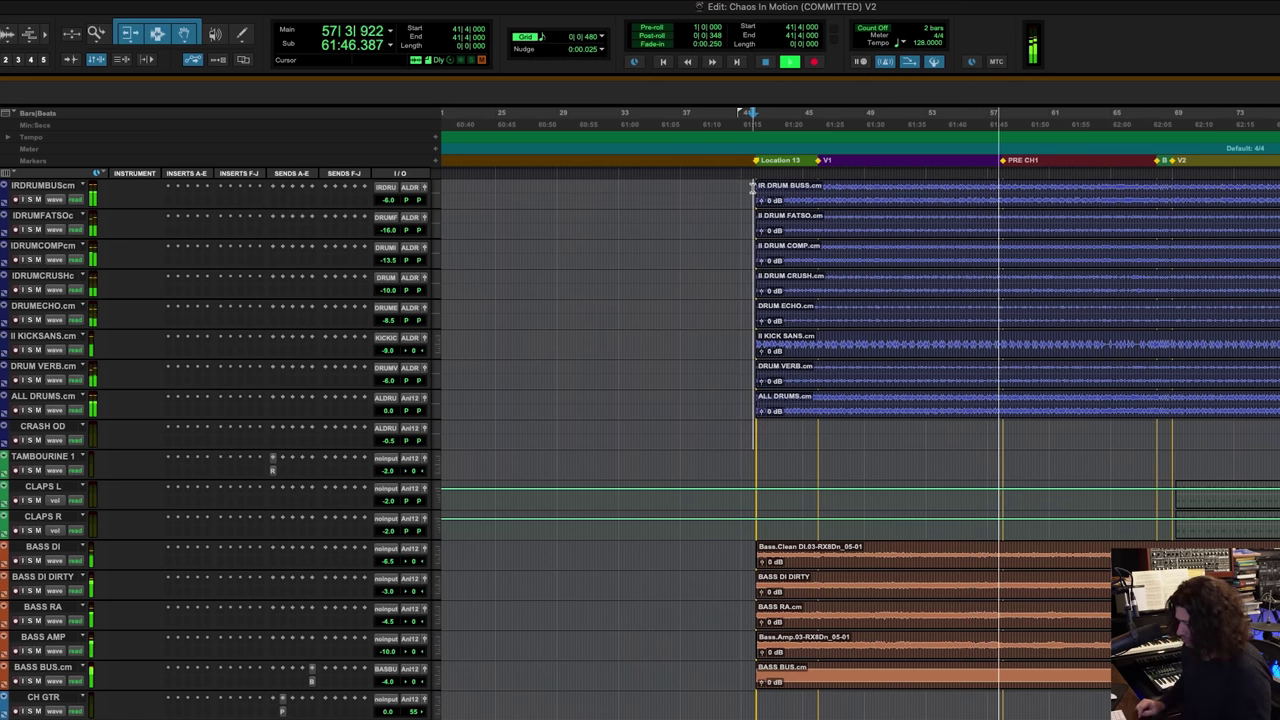
{"action": "key", "text": "space"}
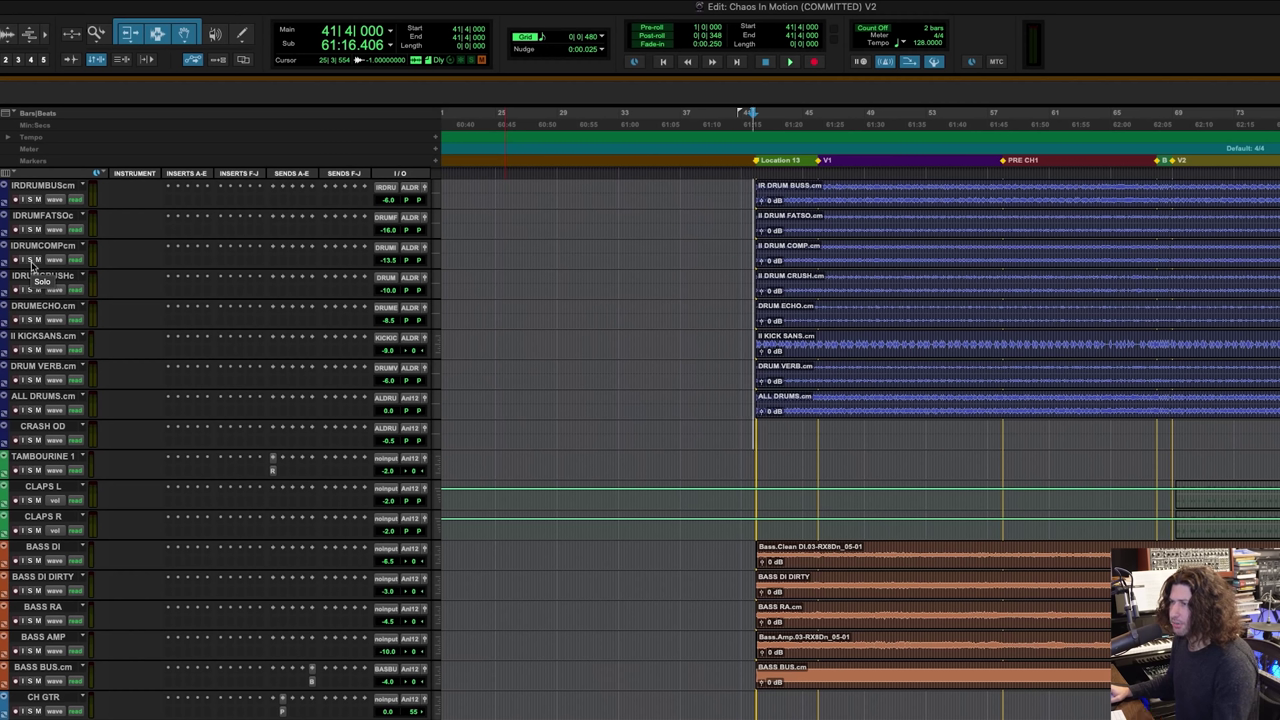
{"action": "key", "text": "space"}
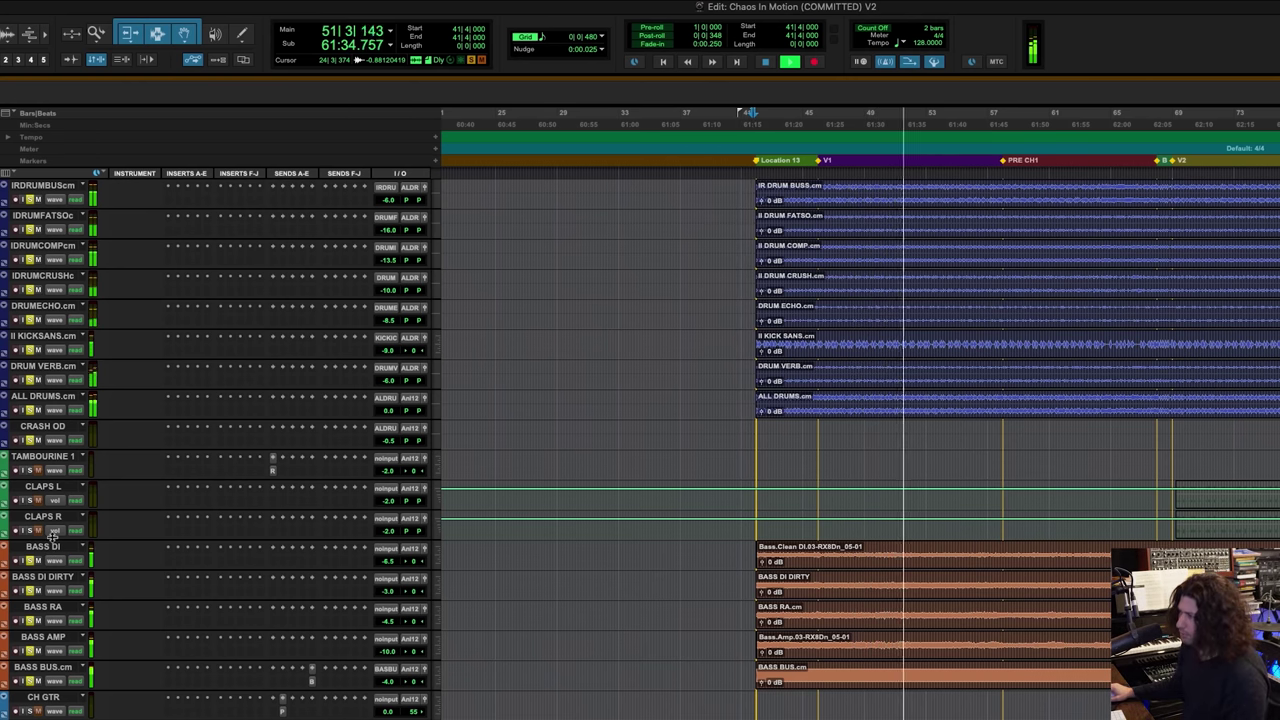
{"action": "key", "text": "space"}
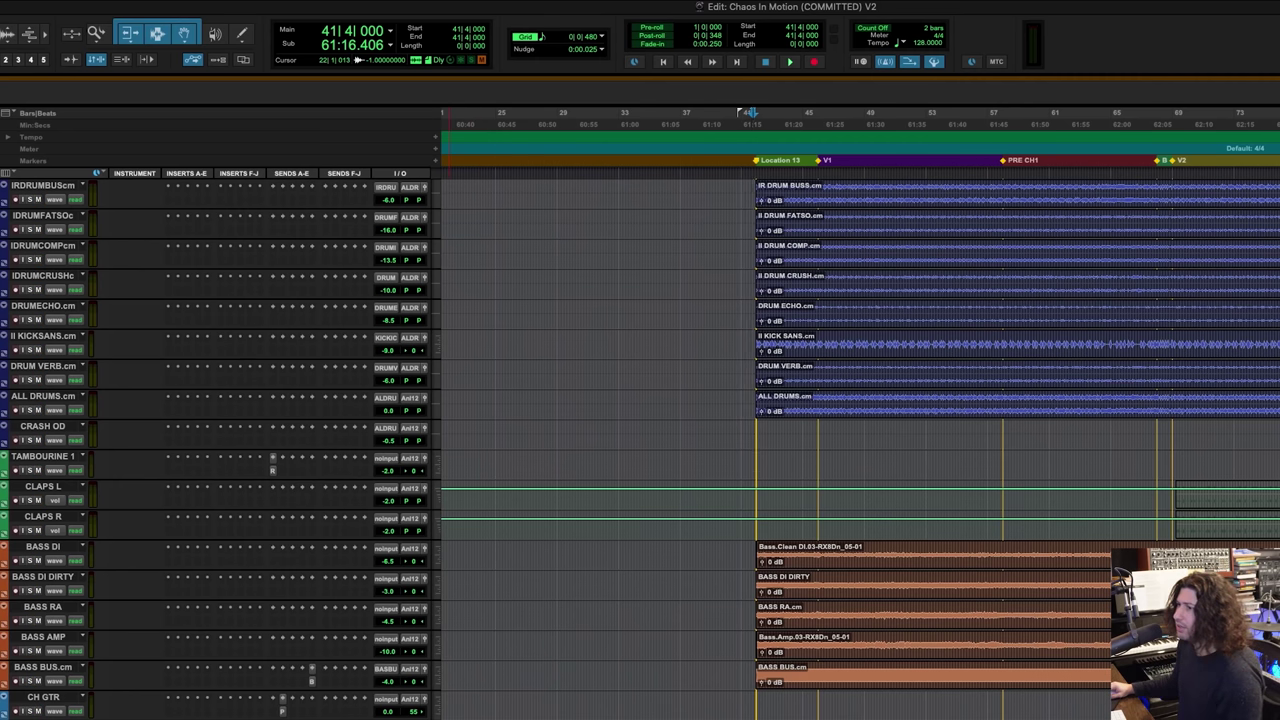
{"action": "left_click", "coordinate": [29, 561]}
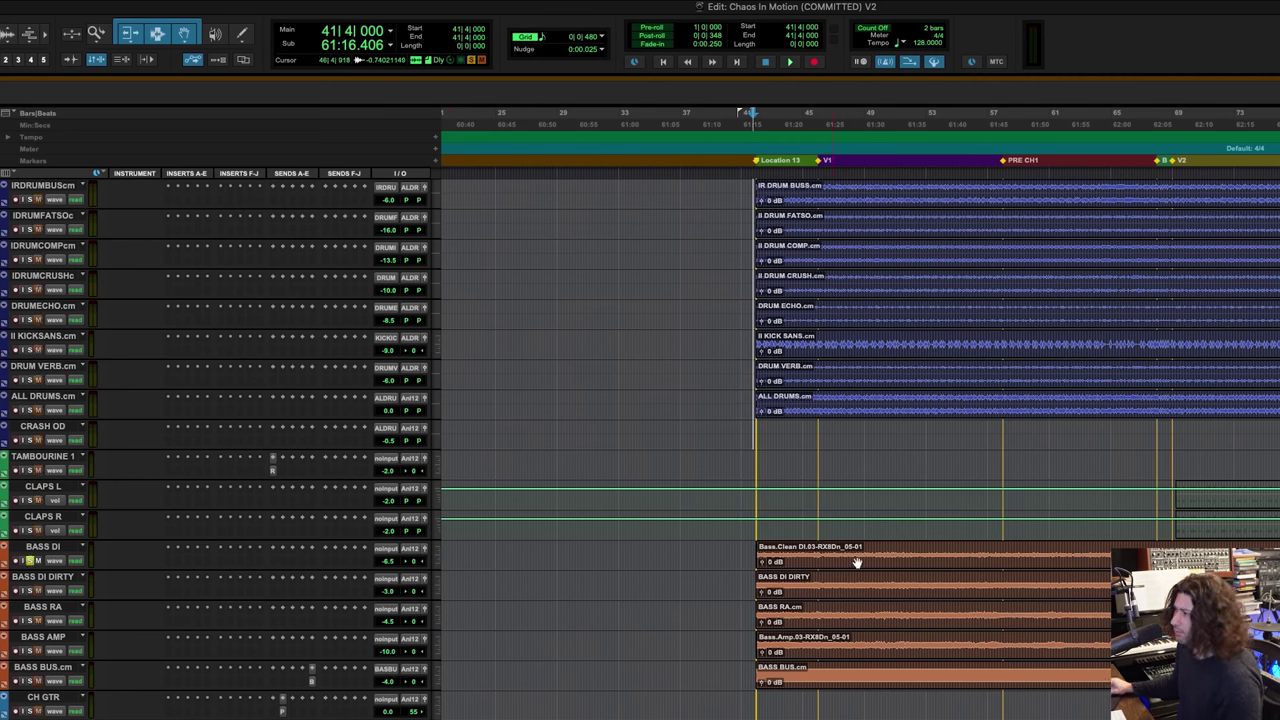
Step: From the V1 marker at bar 46, play the verse with BASS DI soloed
{"action": "left_click", "coordinate": [818, 548]}
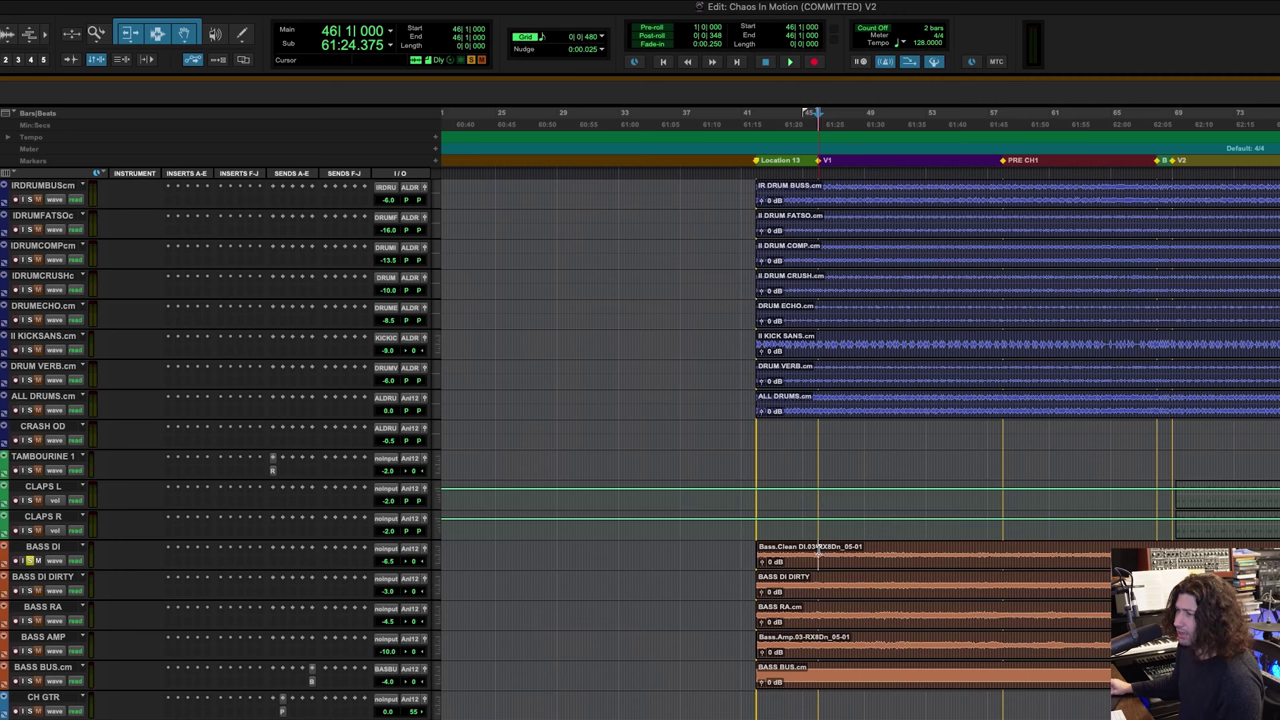
{"action": "key", "text": "space"}
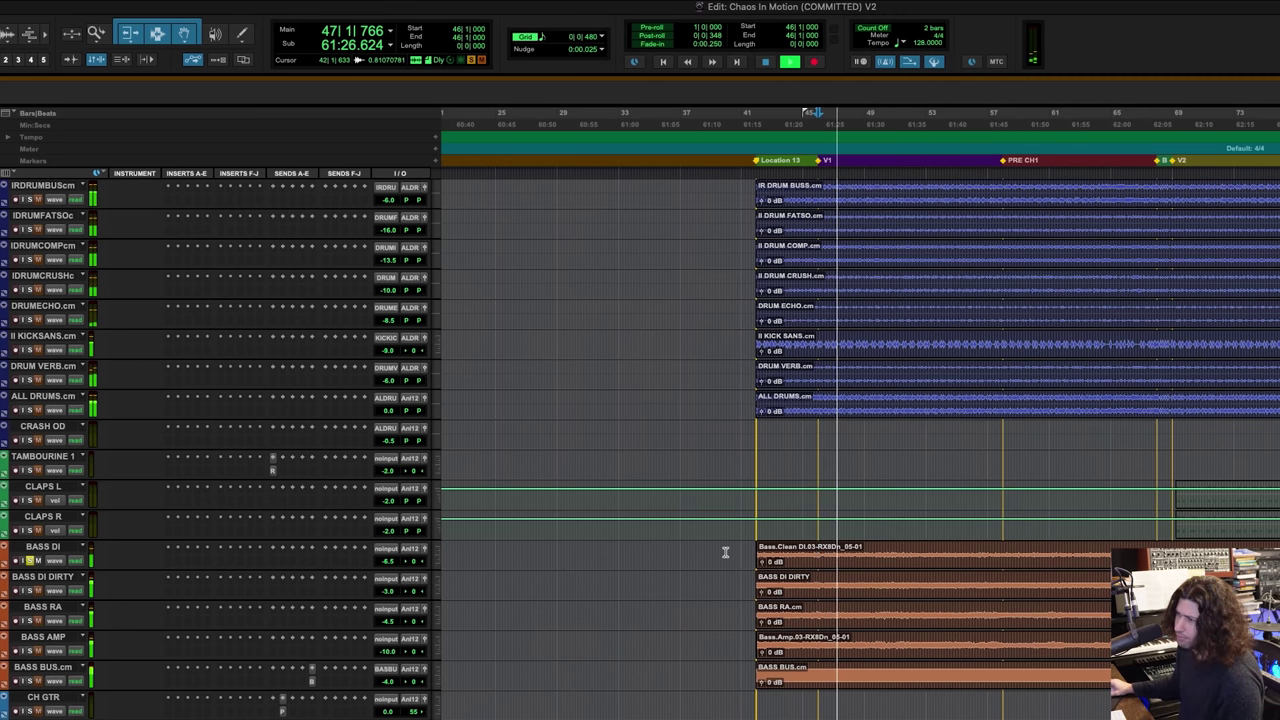
{"action": "key", "text": "space"}
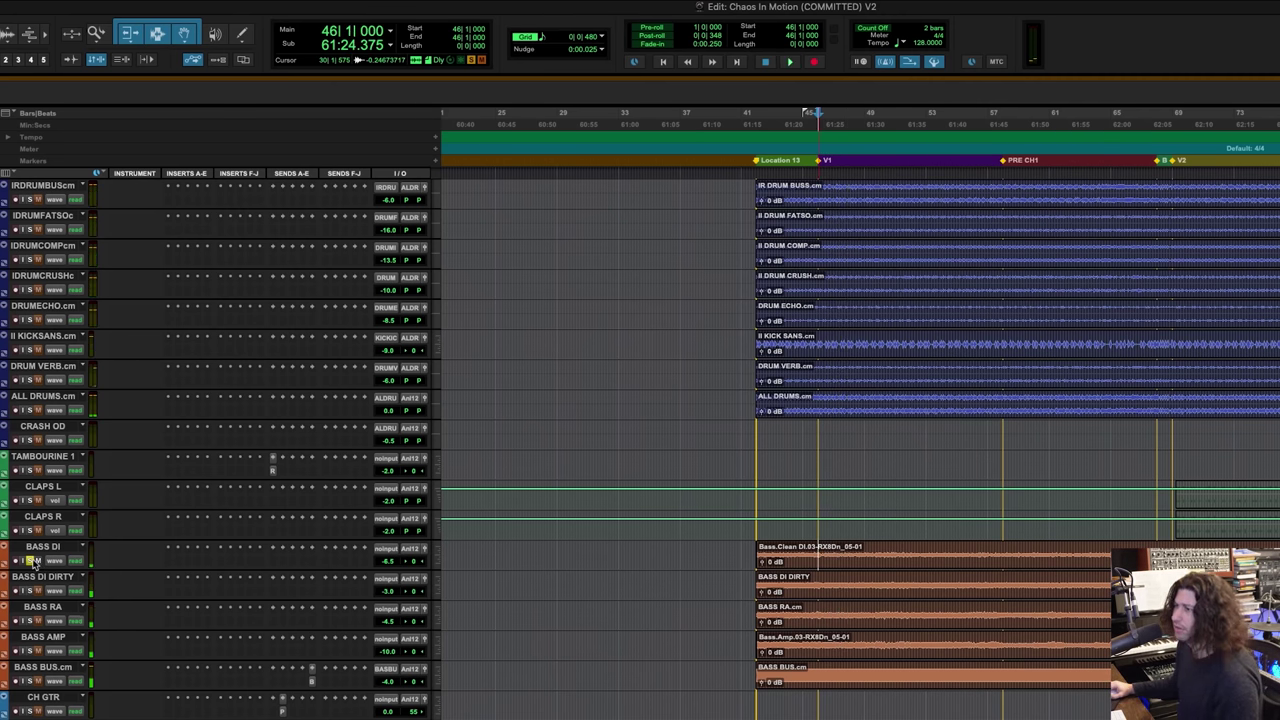
Step: Swap the solo from BASS DI to BASS DI DIRTY and play the verse from bar 46 twice
{"action": "left_click", "coordinate": [33, 562]}
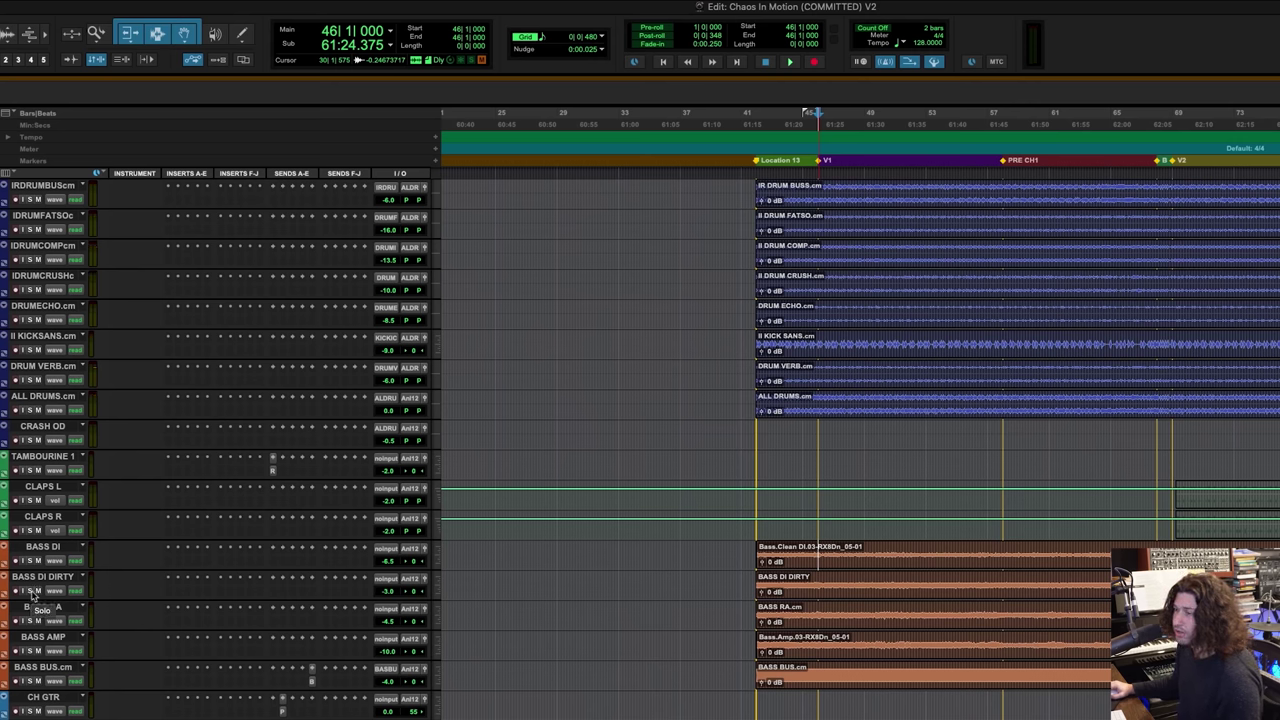
{"action": "left_click", "coordinate": [32, 592]}
{"action": "key", "text": "space"}
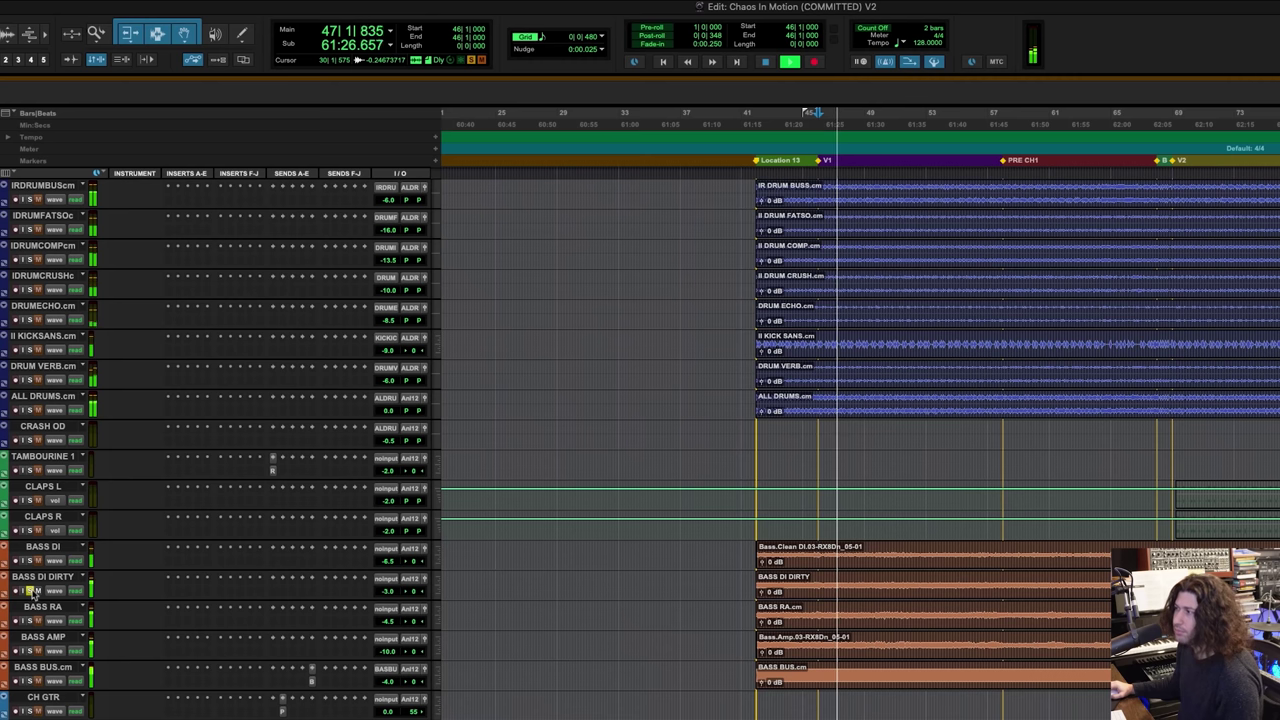
{"action": "key", "text": "space"}
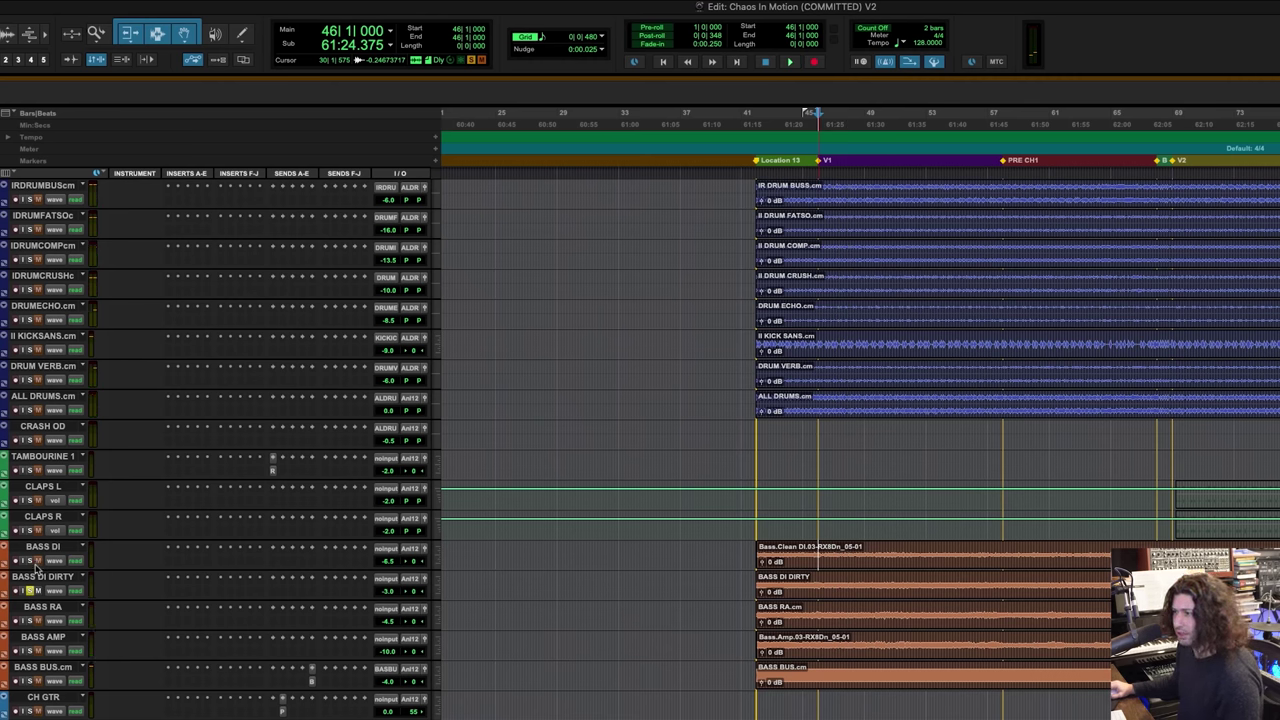
{"action": "key", "text": "space"}
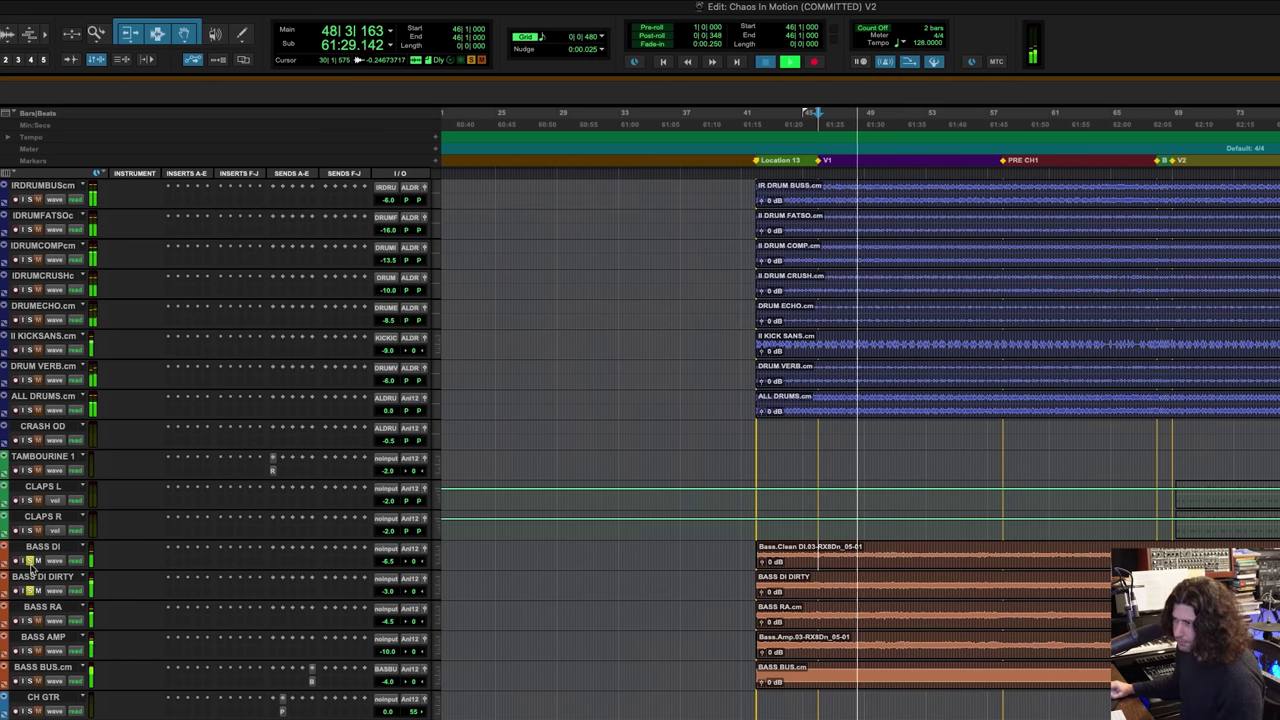
{"action": "key", "text": "space"}
Step: Solo BASS AMP and play the verse from bar 46 four times, stopping each time
{"action": "left_click", "coordinate": [33, 651]}
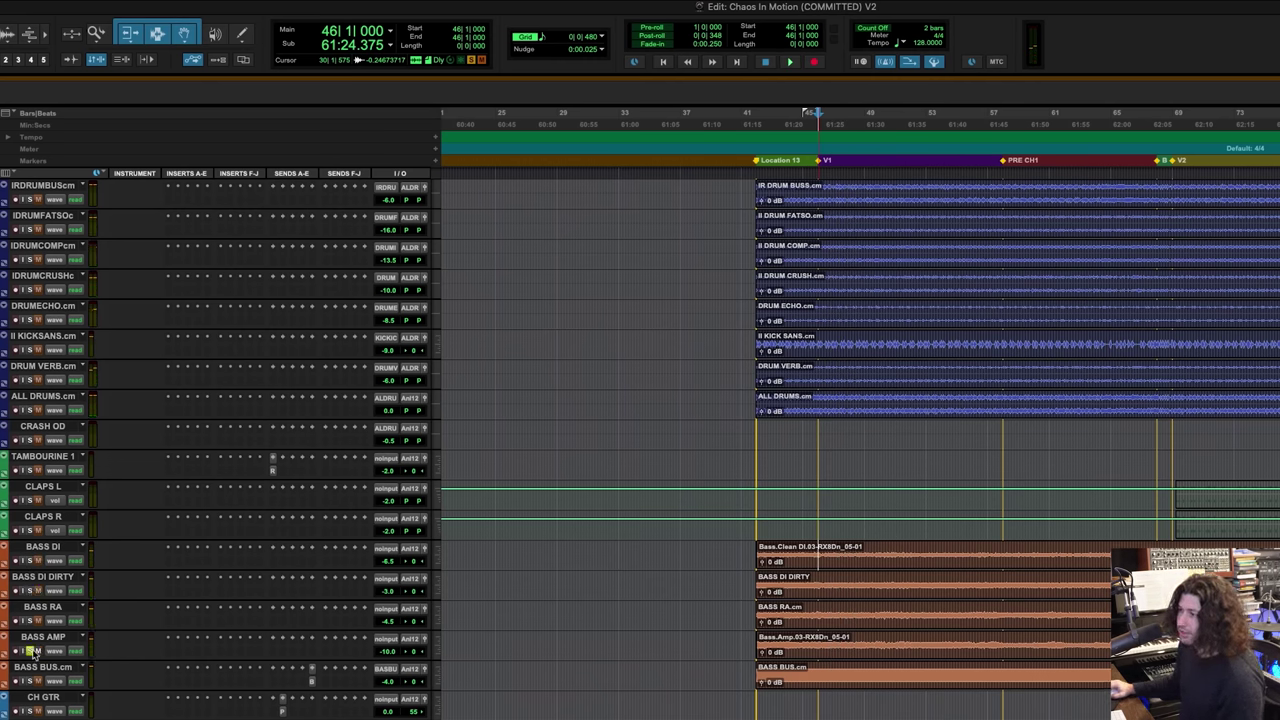
{"action": "key", "text": "space"}
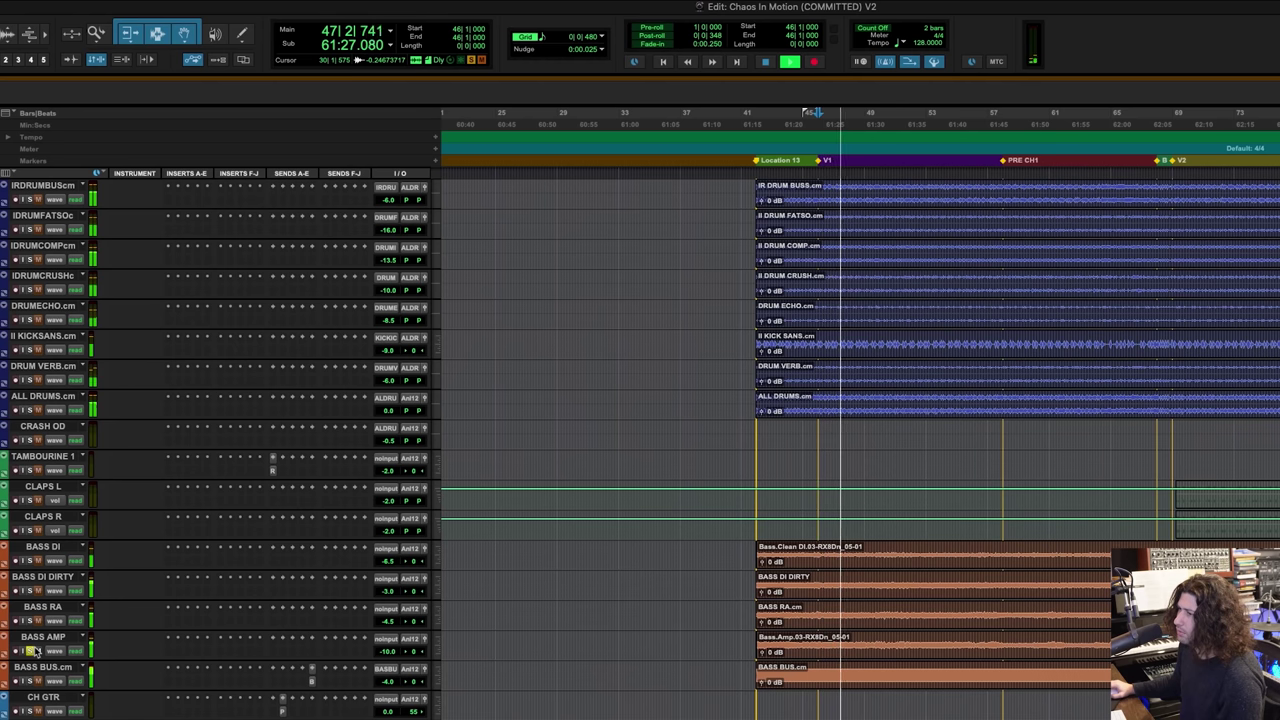
{"action": "key", "text": "space"}
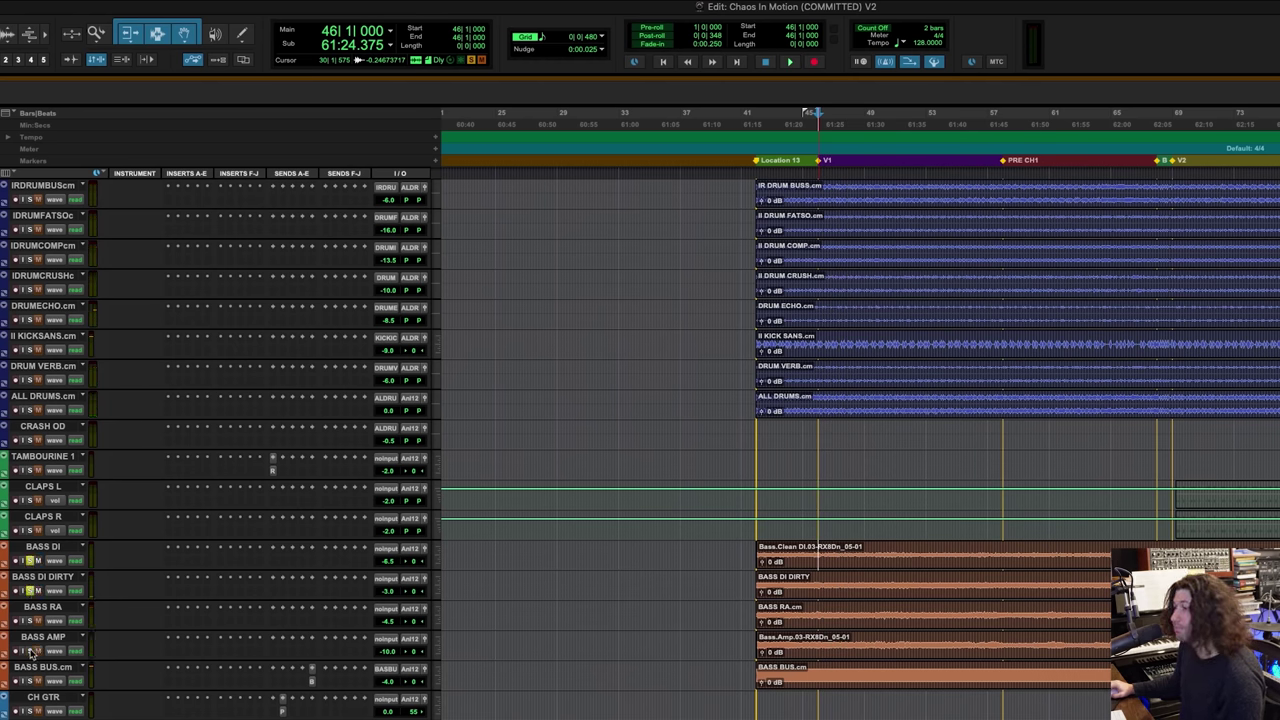
{"action": "key", "text": "space"}
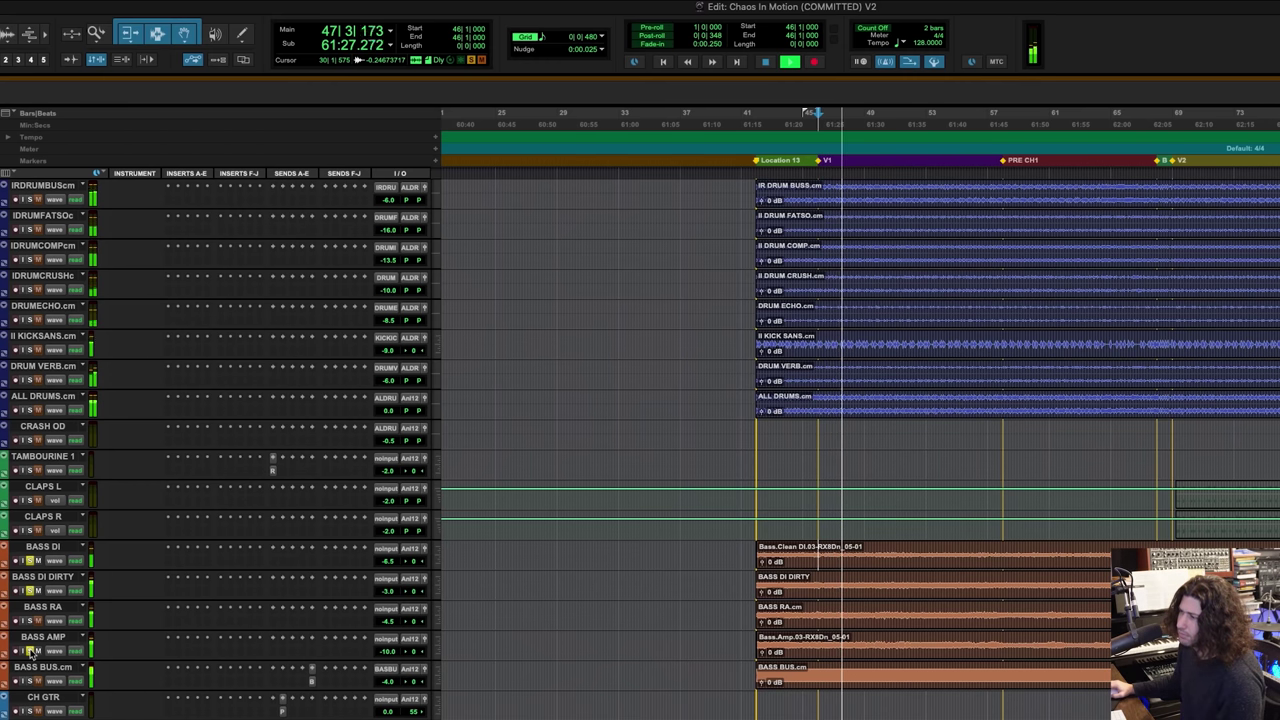
{"action": "key", "text": "space"}
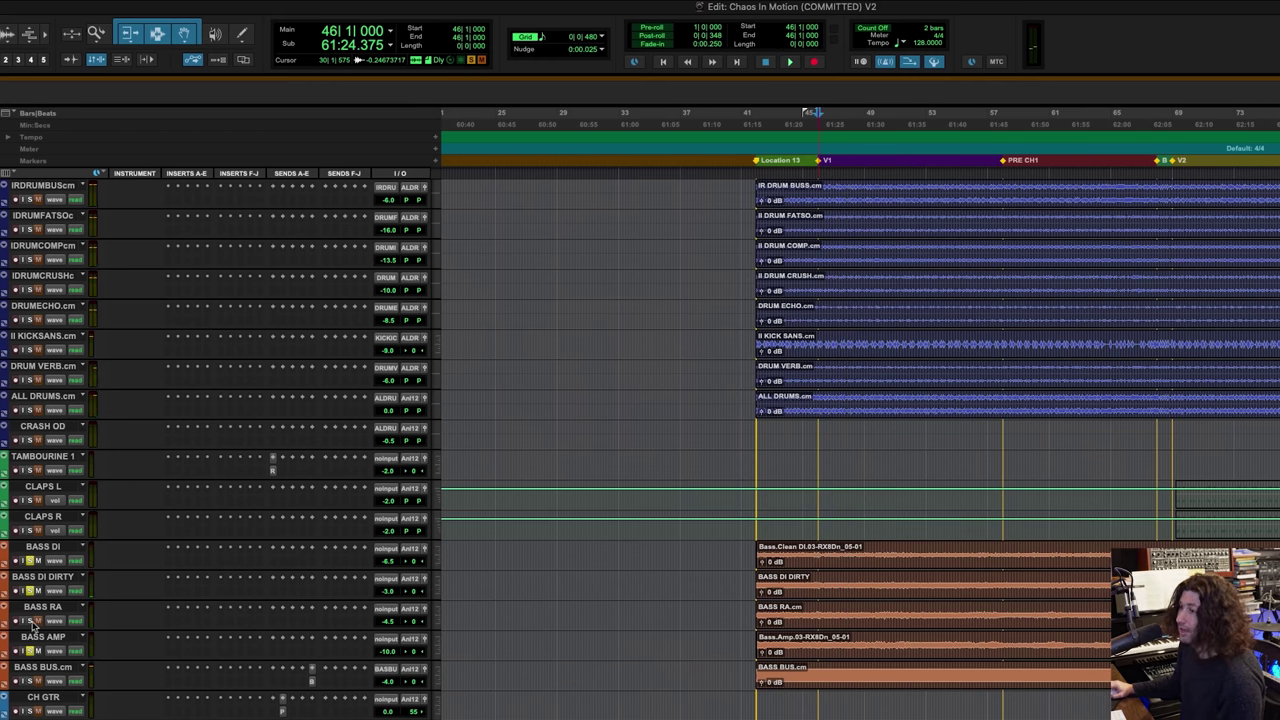
{"action": "key", "text": "space"}
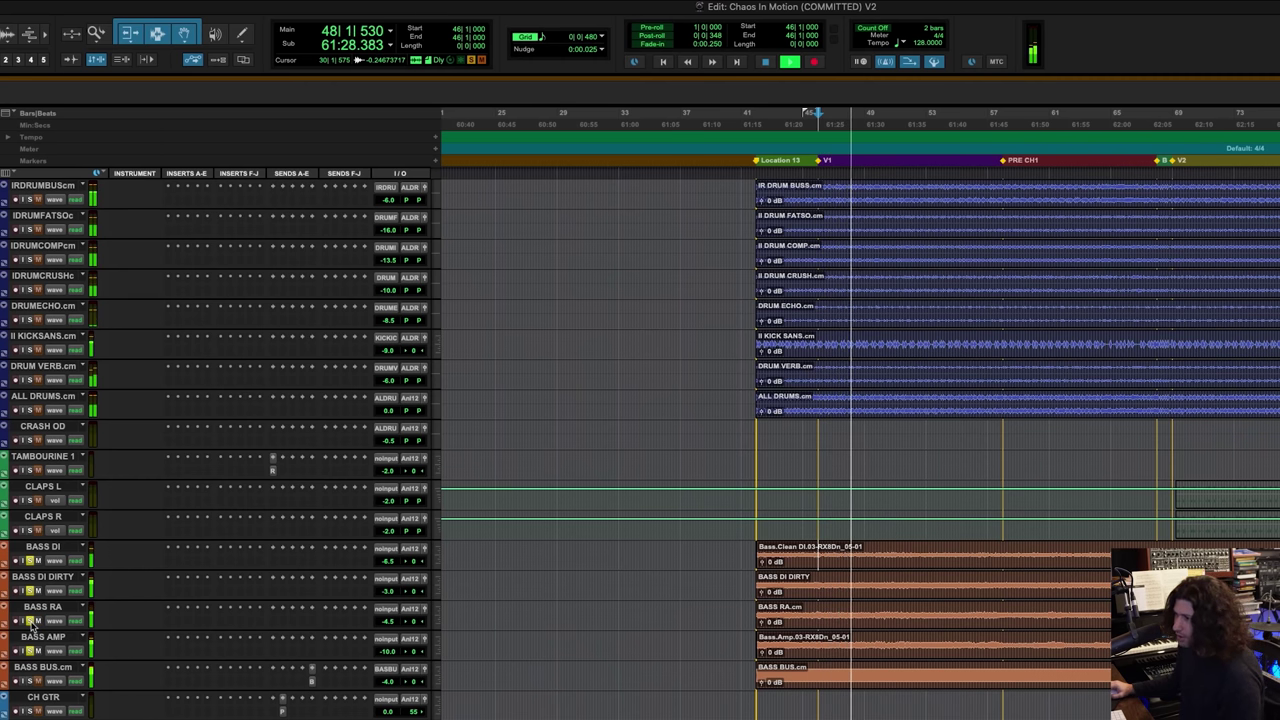
{"action": "key", "text": "space"}
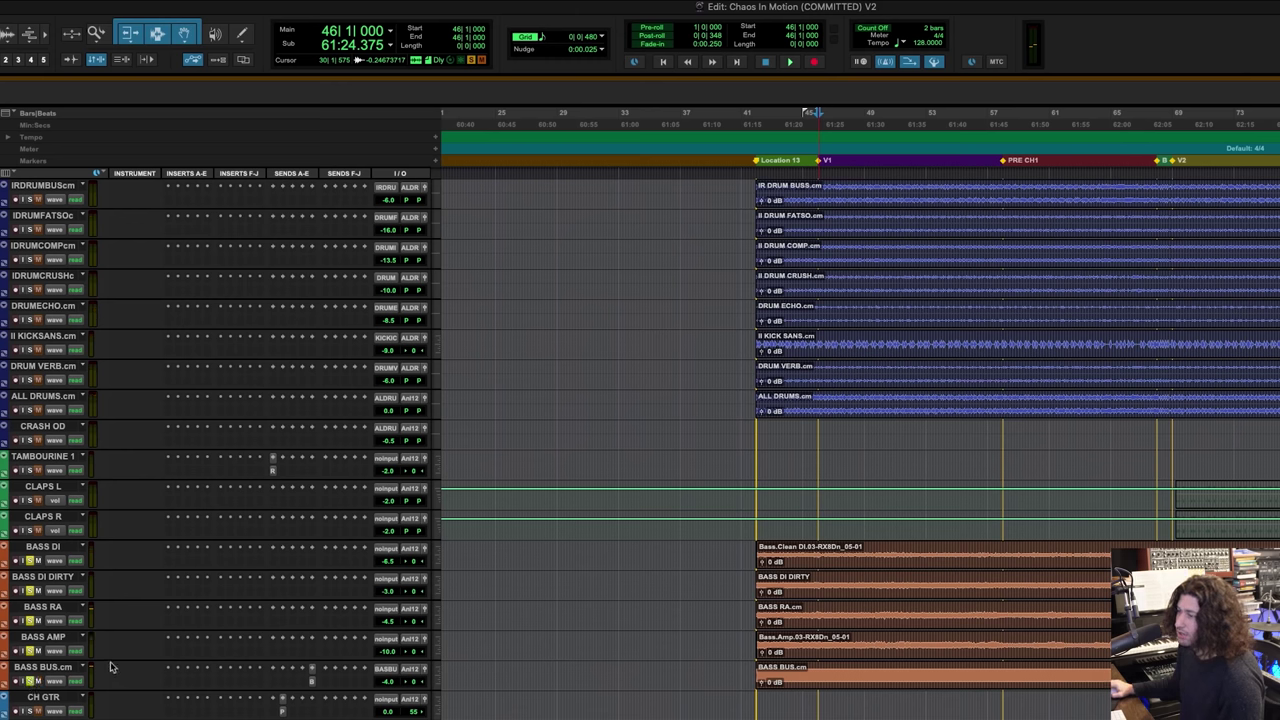
{"action": "key", "text": "space"}
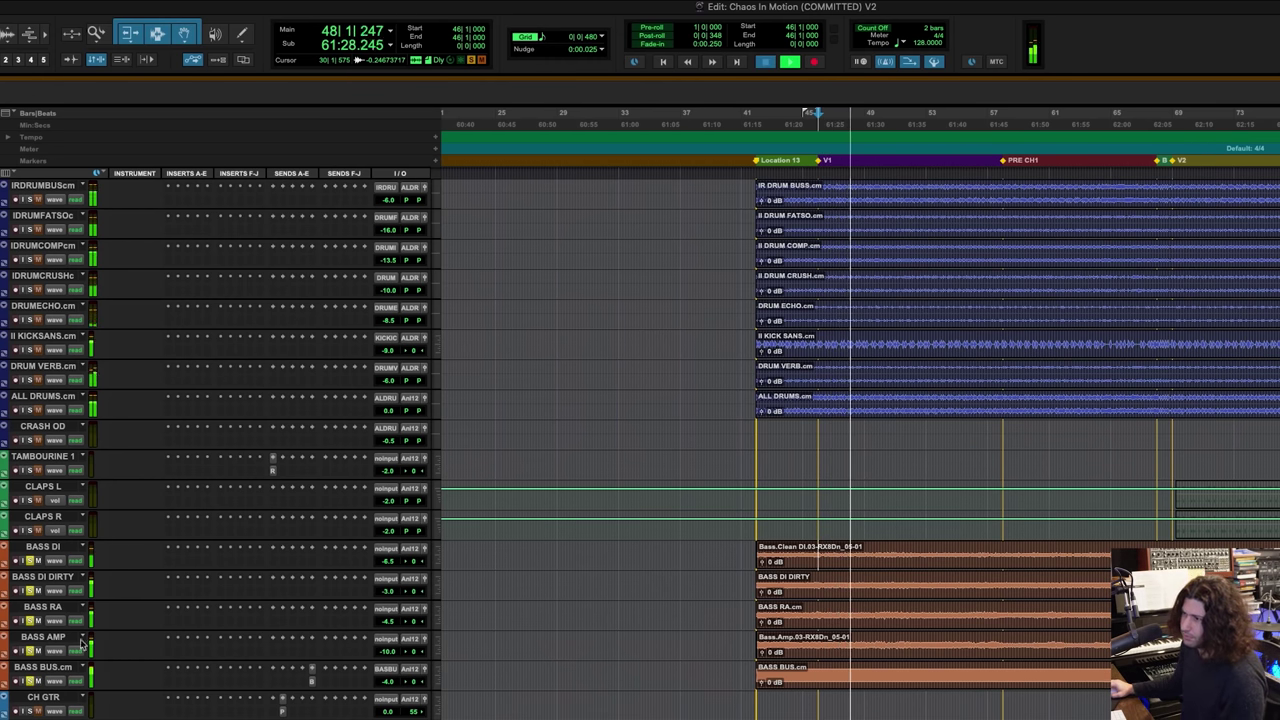
{"action": "key", "text": "space"}
Step: Clear every bass track solo using the BASS DI solo button
{"action": "left_click", "coordinate": [33, 562]}
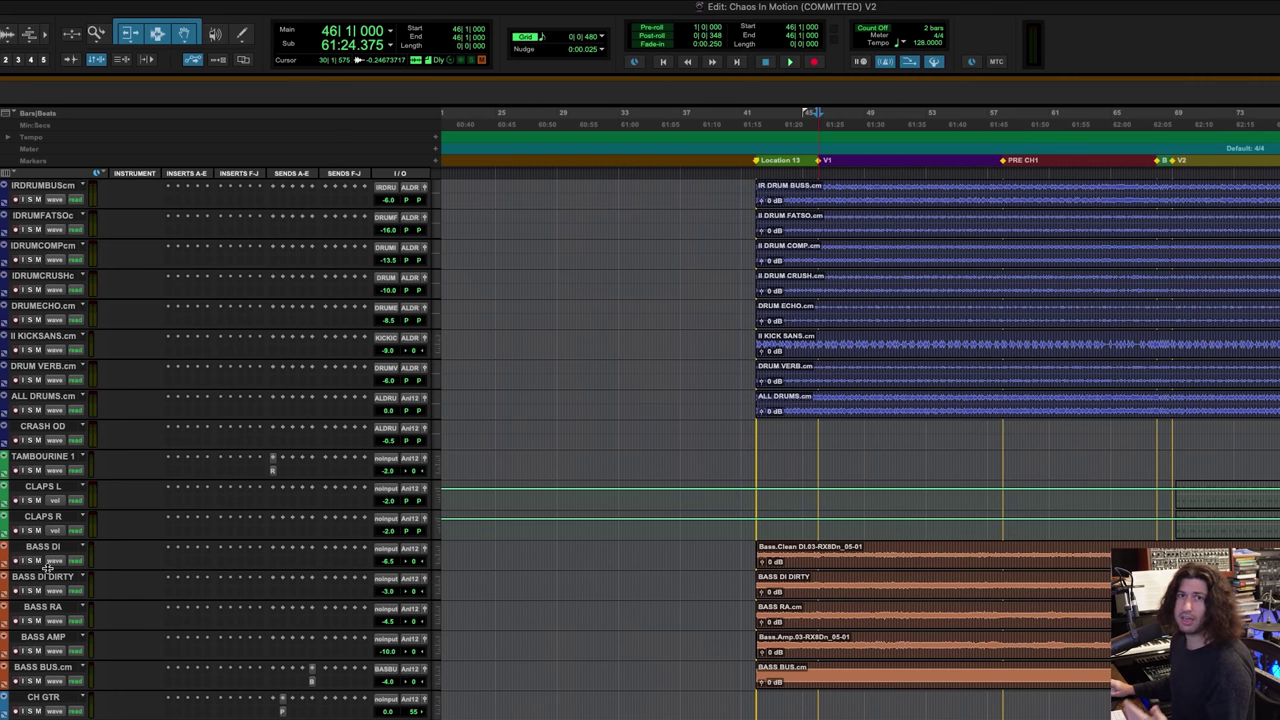
Step: Scroll to the later sections and the guitar, piano and vocal tracks while playing the verse from bar 46
{"action": "scroll", "coordinate": [637, 477], "scroll_direction": "right", "scroll_amount": 5}
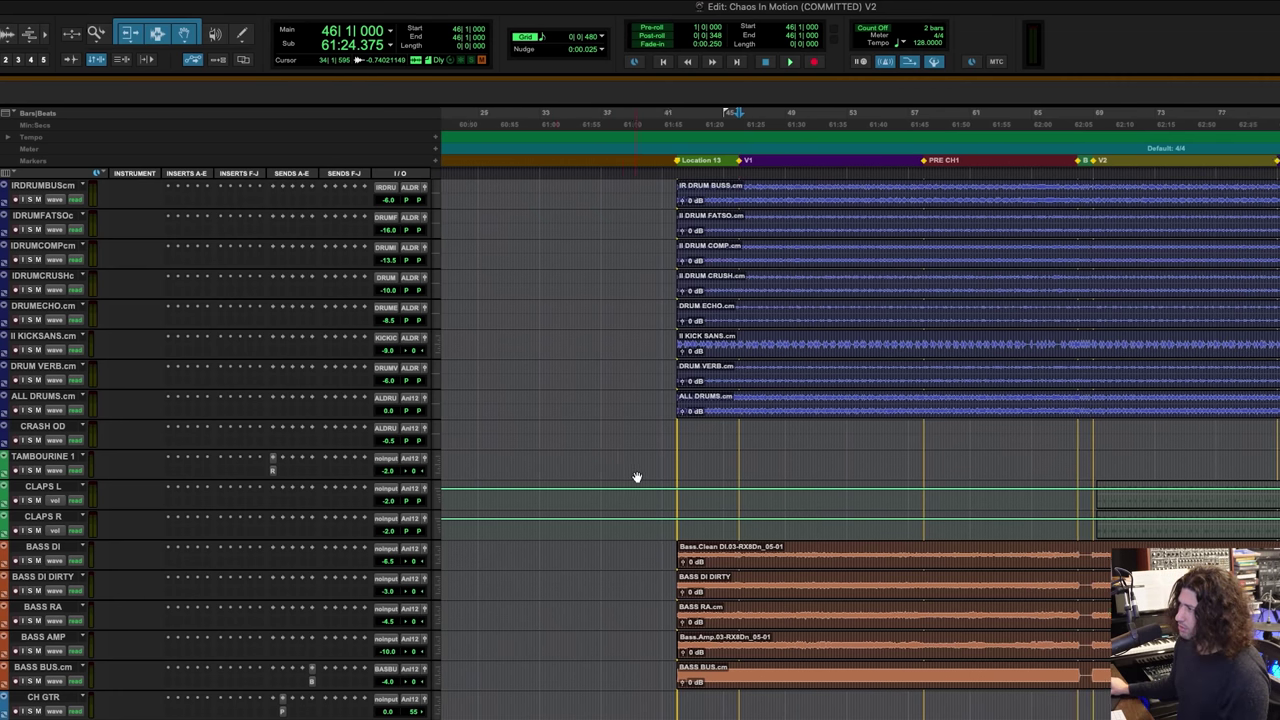
{"action": "scroll", "coordinate": [657, 518], "scroll_direction": "down", "scroll_amount": 8}
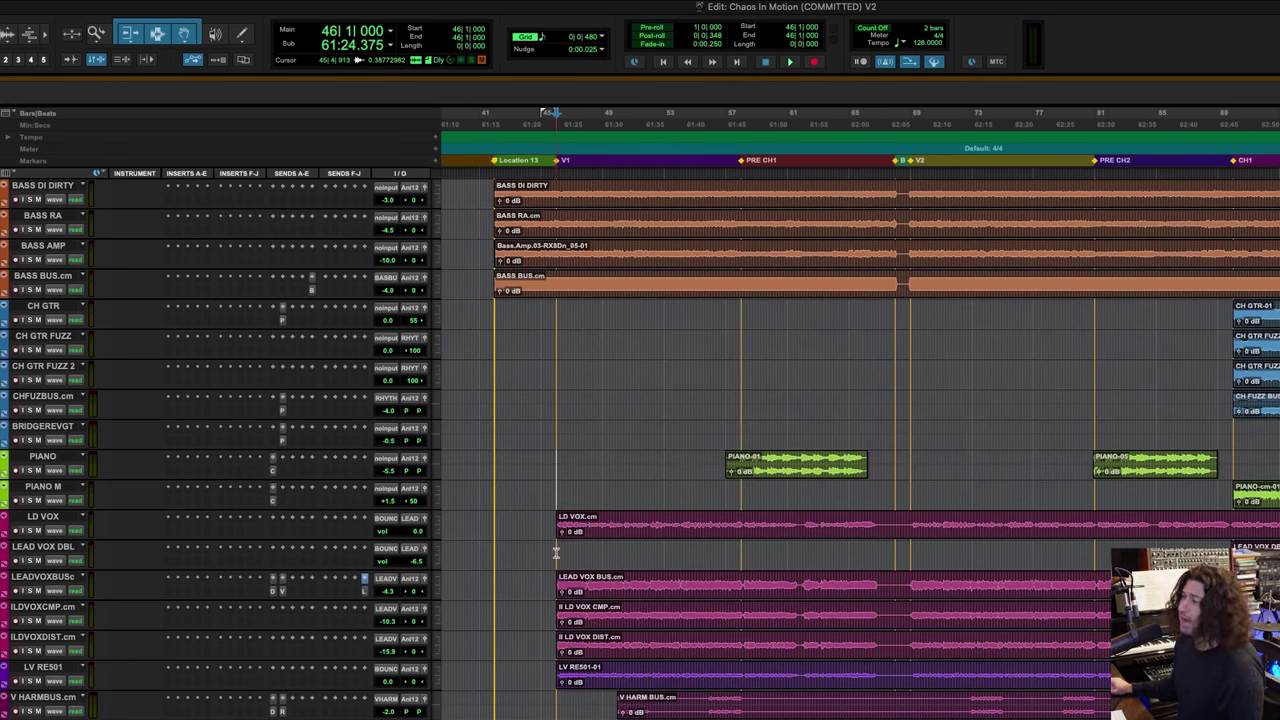
{"action": "scroll", "coordinate": [556, 552], "scroll_direction": "up", "scroll_amount": 10}
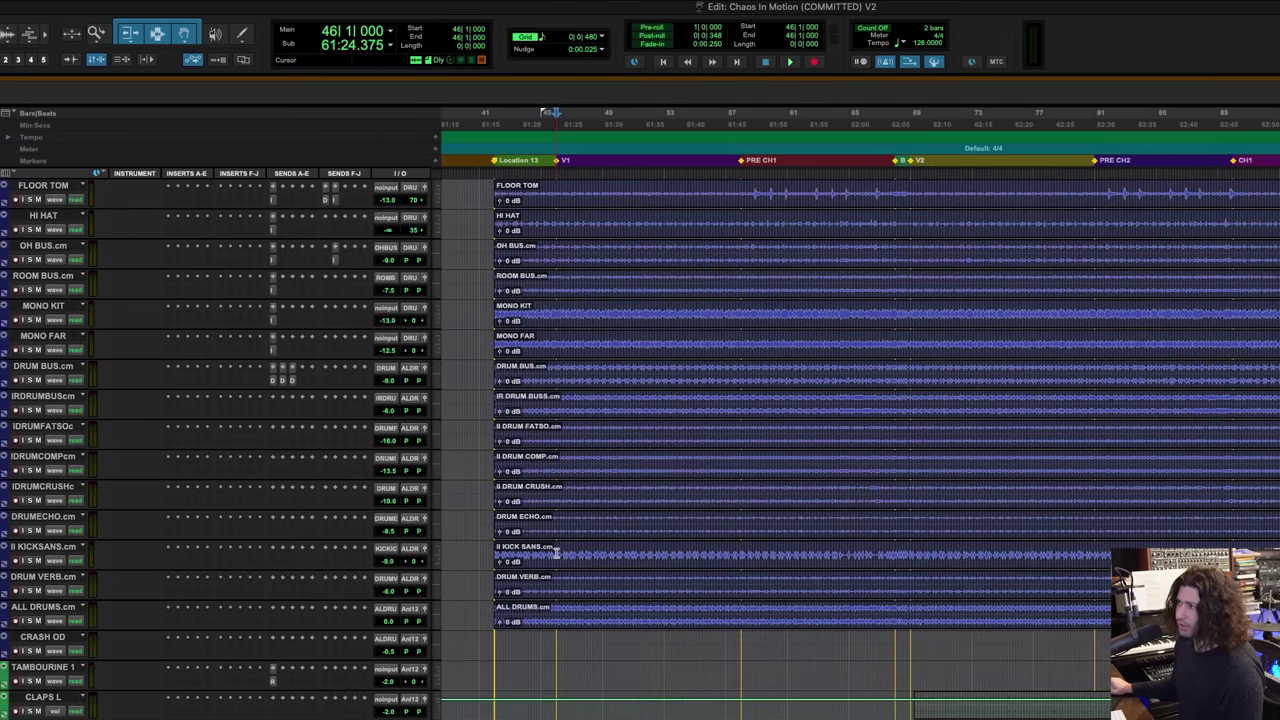
{"action": "key", "text": "space"}
{"action": "scroll", "coordinate": [556, 552], "scroll_direction": "down", "scroll_amount": 5}
{"action": "scroll", "coordinate": [556, 552], "scroll_direction": "down", "scroll_amount": 5}
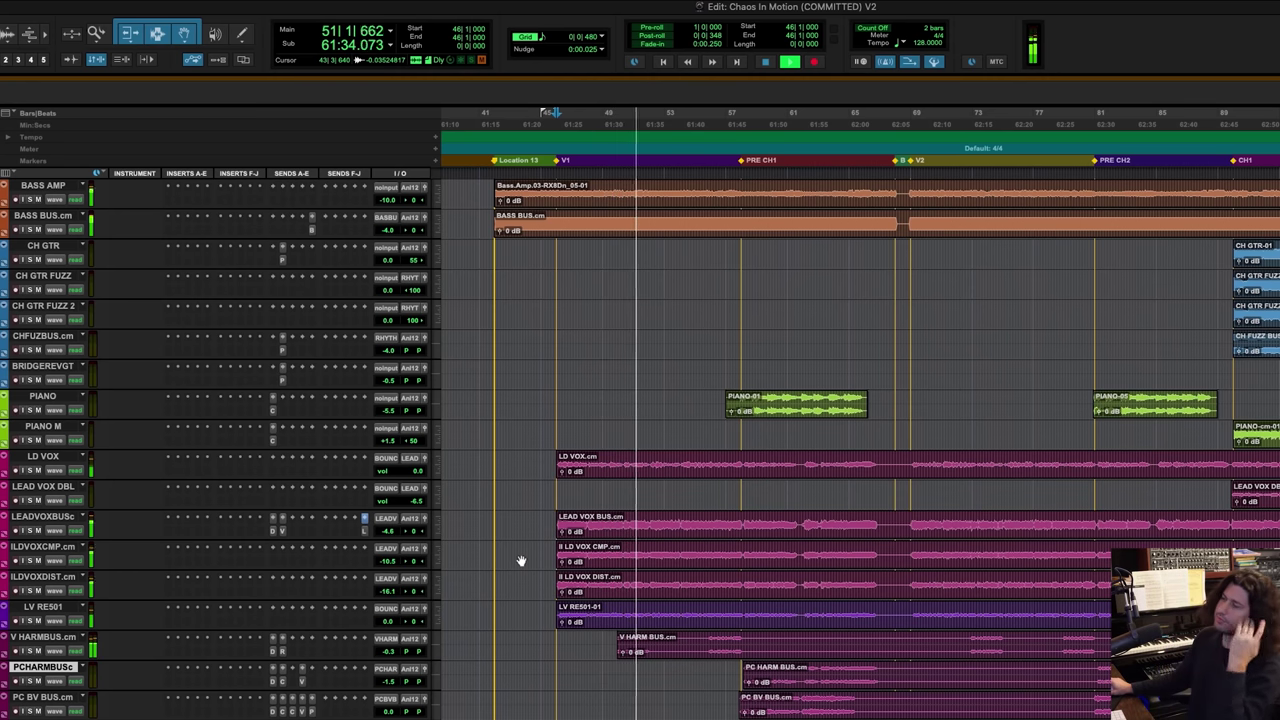
{"action": "key", "text": "space"}
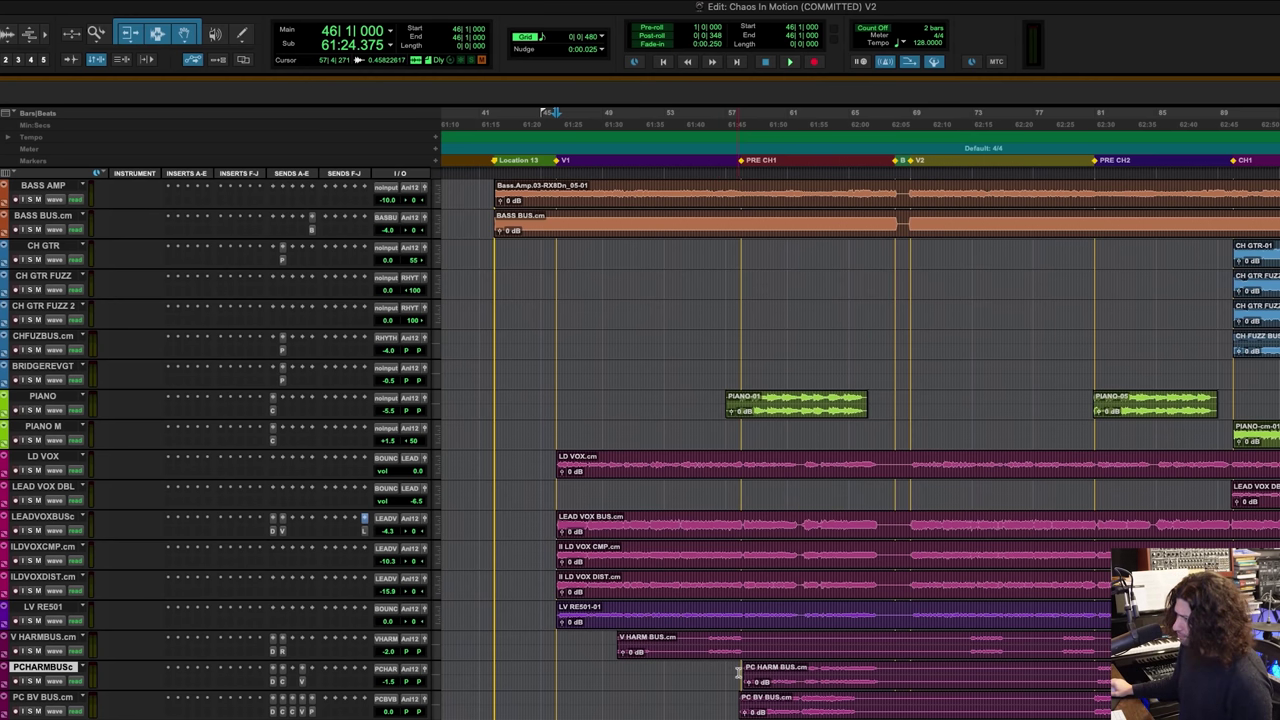
Step: Set the play position near bar 57 and play the full mix through PRE CH1
{"action": "left_click", "coordinate": [739, 673]}
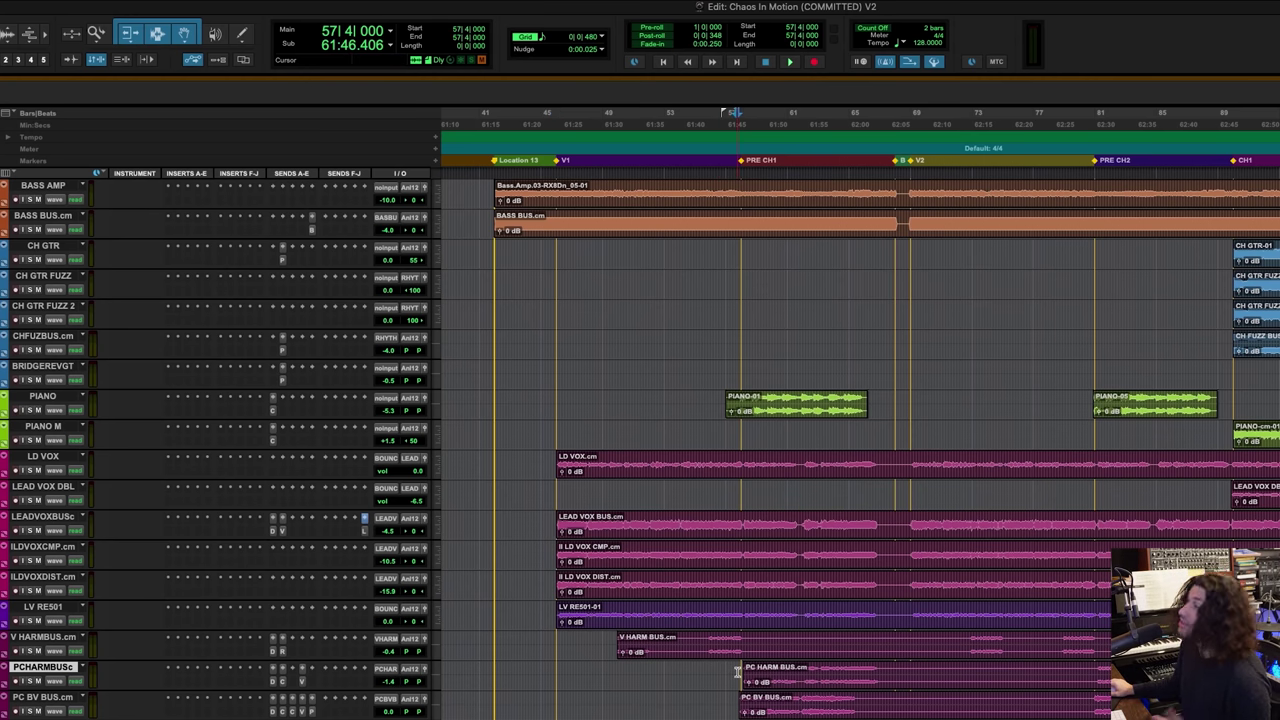
{"action": "scroll", "coordinate": [739, 673], "scroll_direction": "down", "scroll_amount": 5}
{"action": "scroll", "coordinate": [705, 458], "scroll_direction": "up", "scroll_amount": 7}
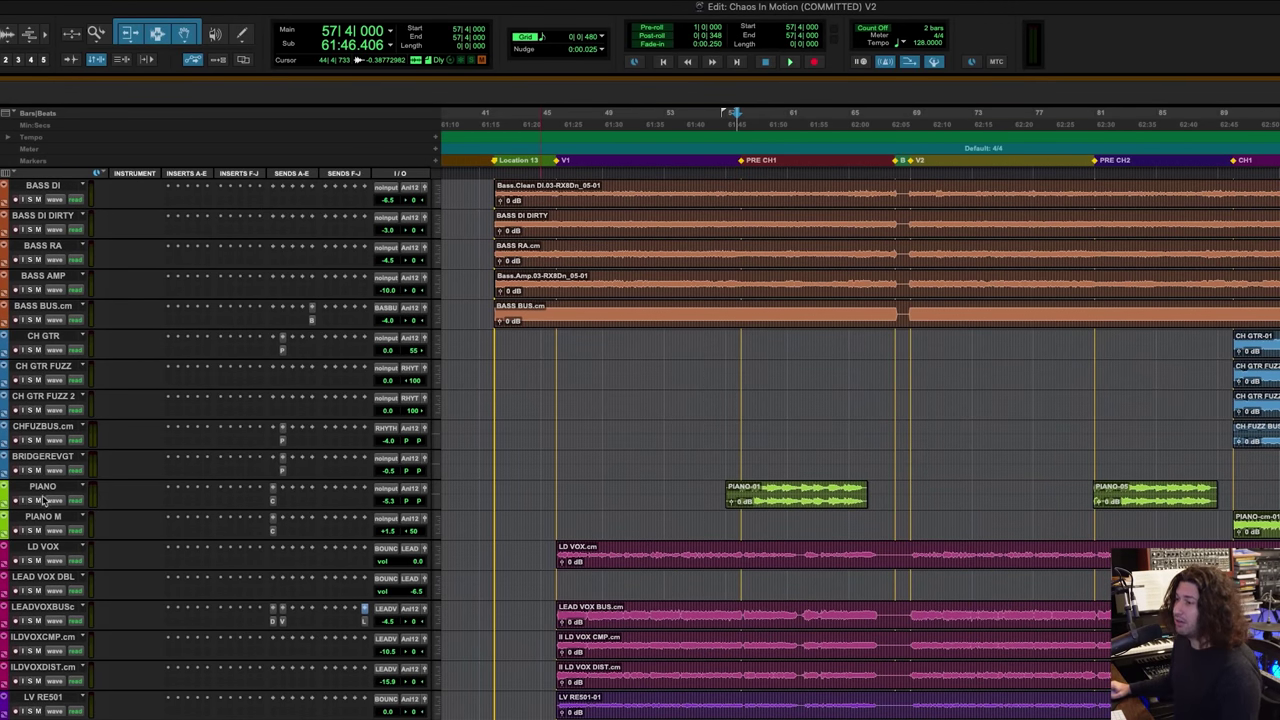
{"action": "scroll", "coordinate": [689, 473], "scroll_direction": "down", "scroll_amount": 4}
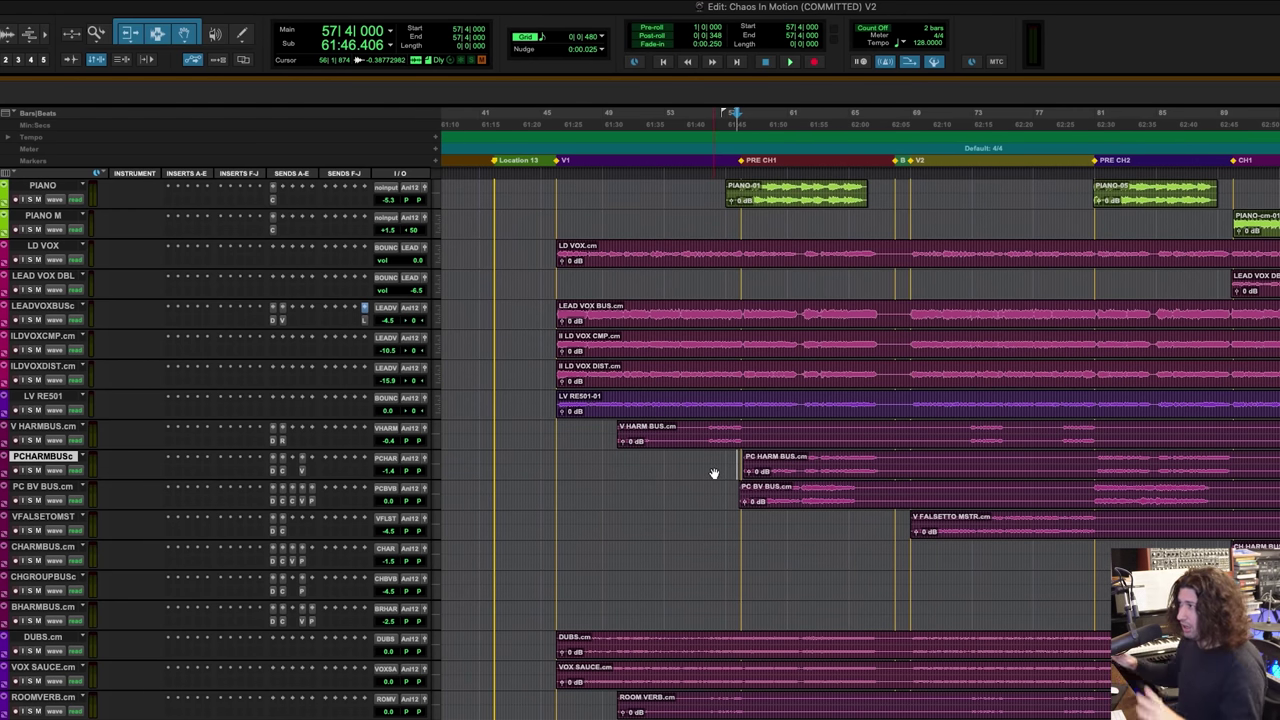
{"action": "scroll", "coordinate": [743, 188], "scroll_direction": "up", "scroll_amount": 1}
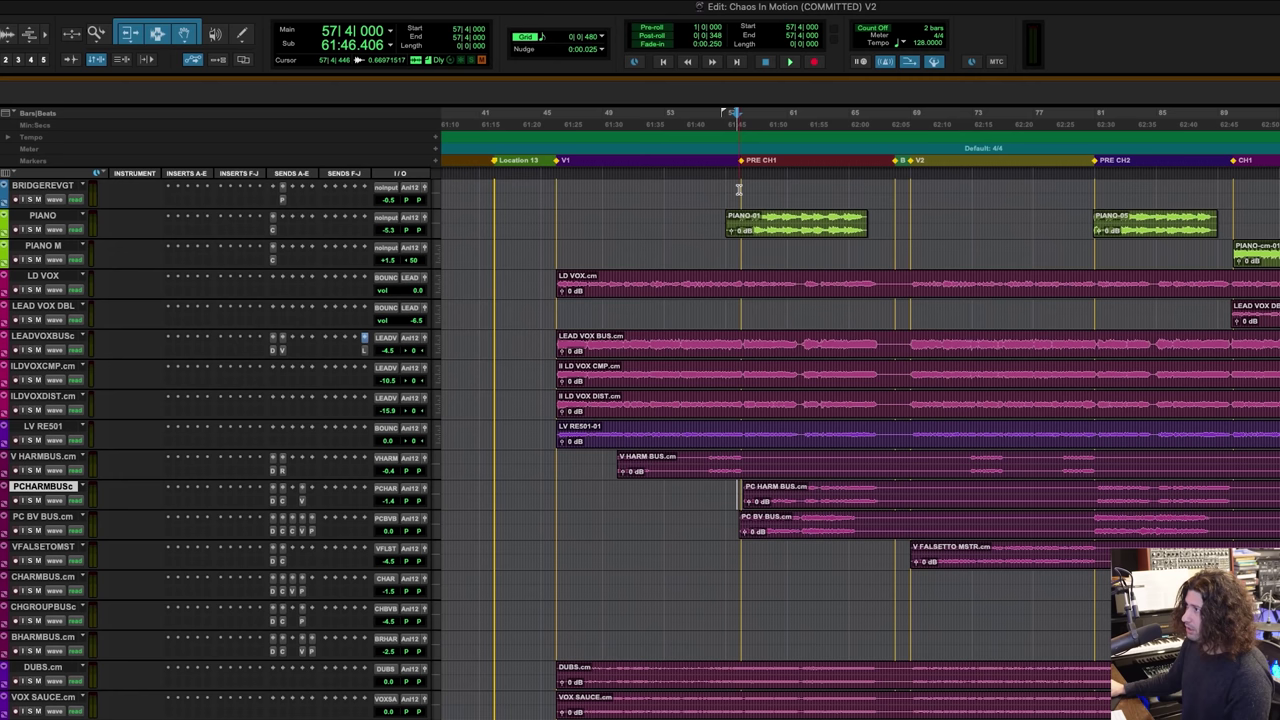
{"action": "key", "text": "space"}
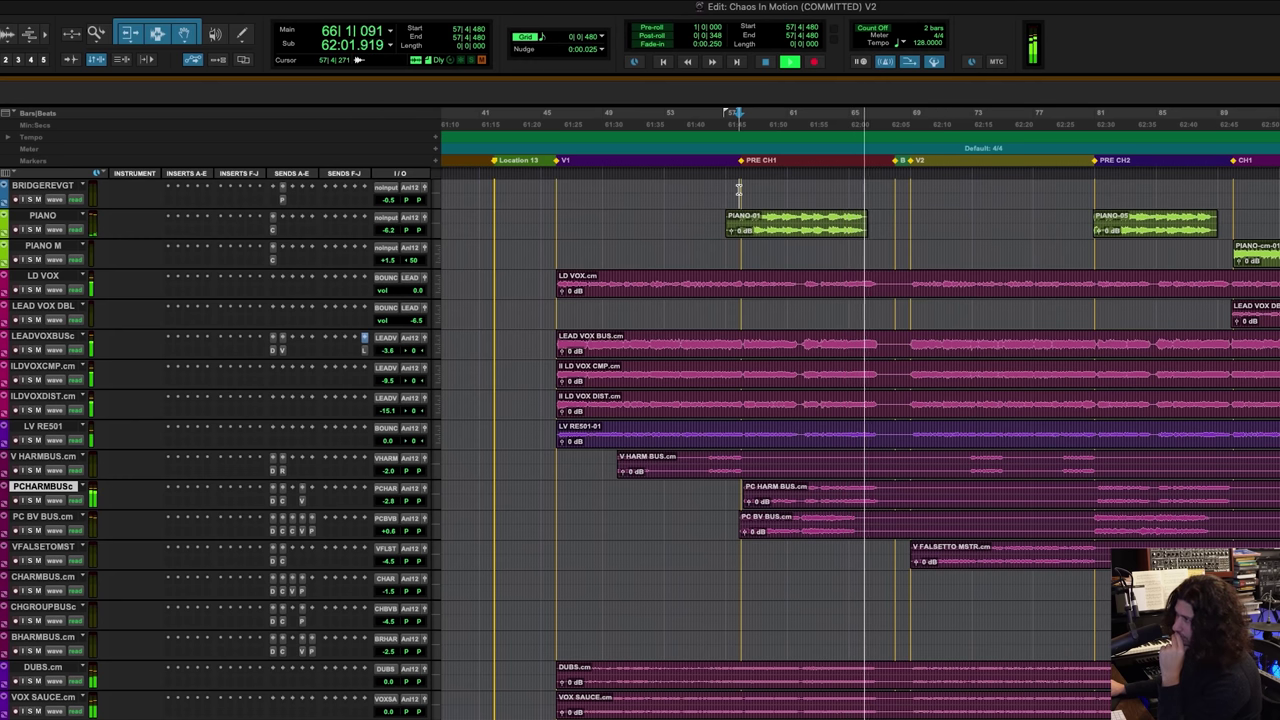
Step: Stop playback and solo the PIANO and LEADVOXBUSc tracks
{"action": "key", "text": "space"}
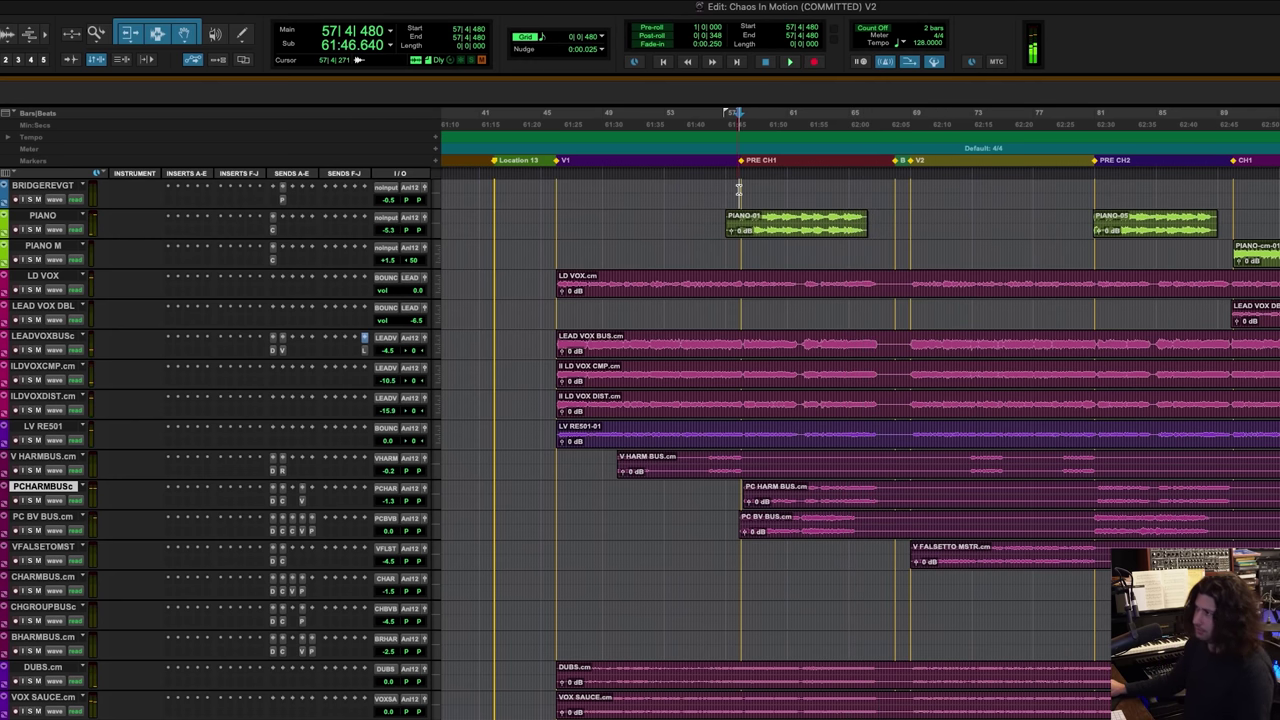
{"action": "left_click", "coordinate": [31, 230]}
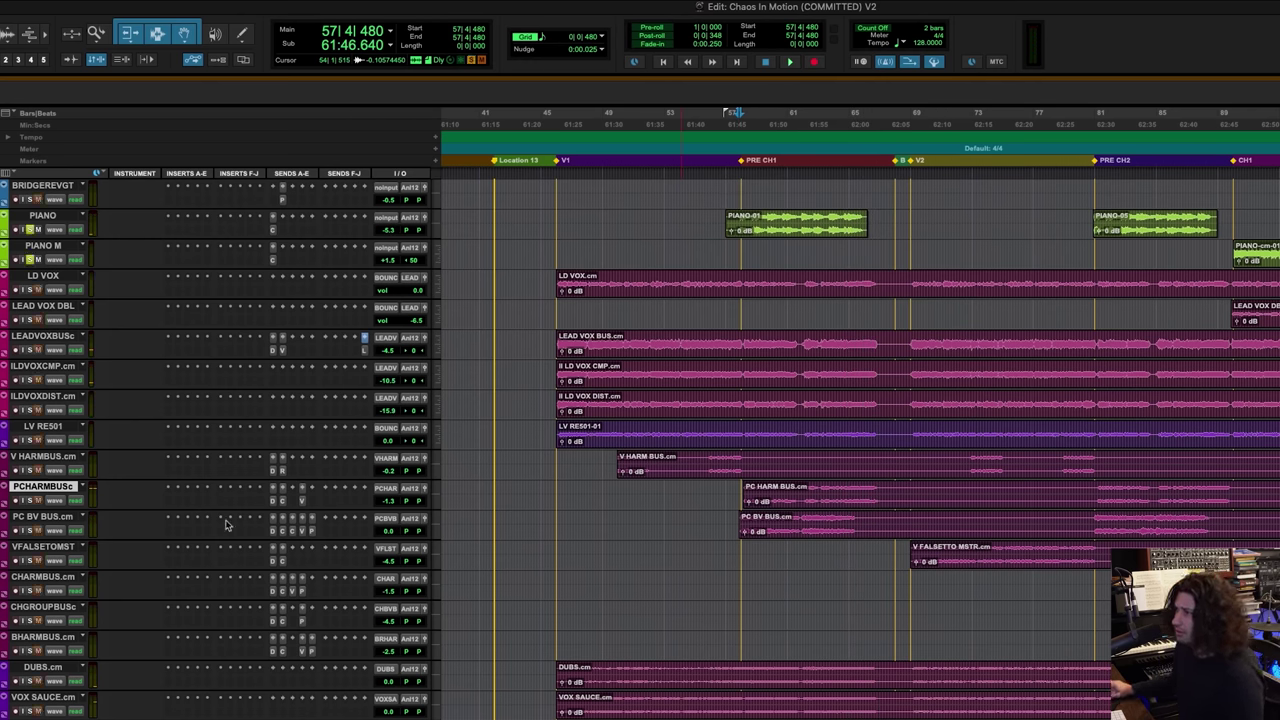
{"action": "left_click", "coordinate": [31, 351]}
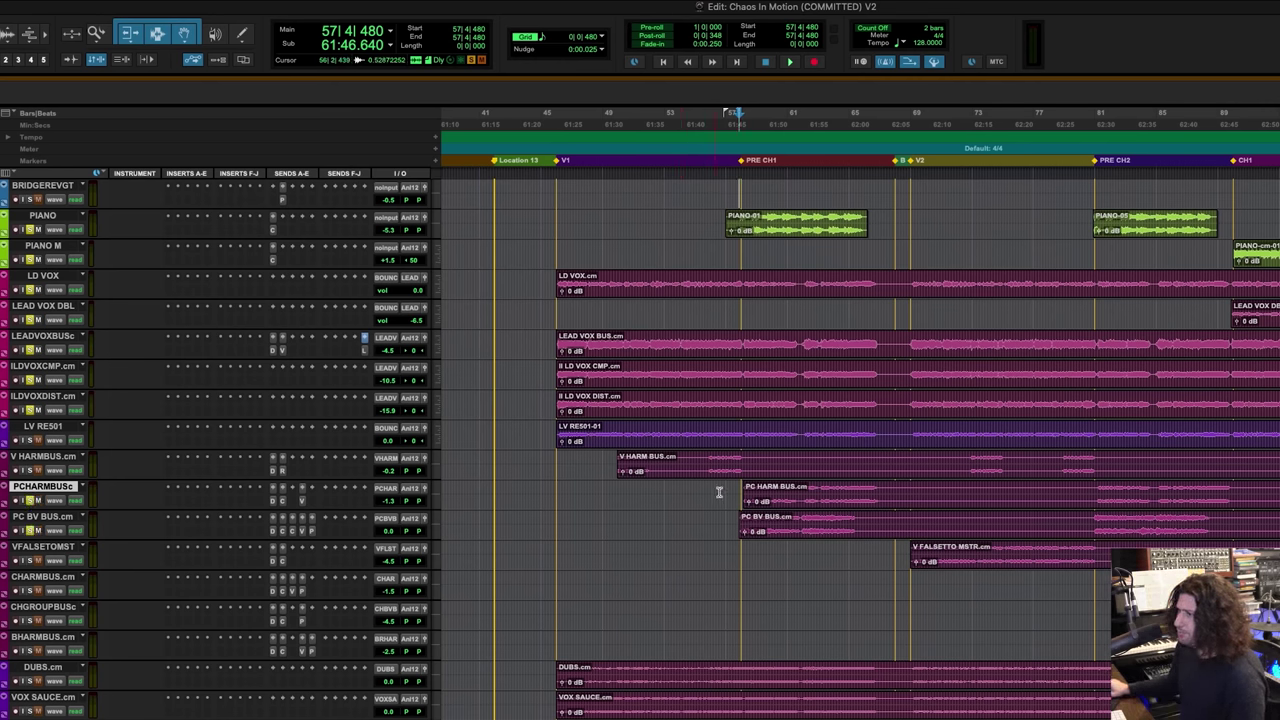
Step: Audition the soloed piano and vocals, adjust the vocal solos, and set the play position to bar 68
{"action": "key", "text": "space"}
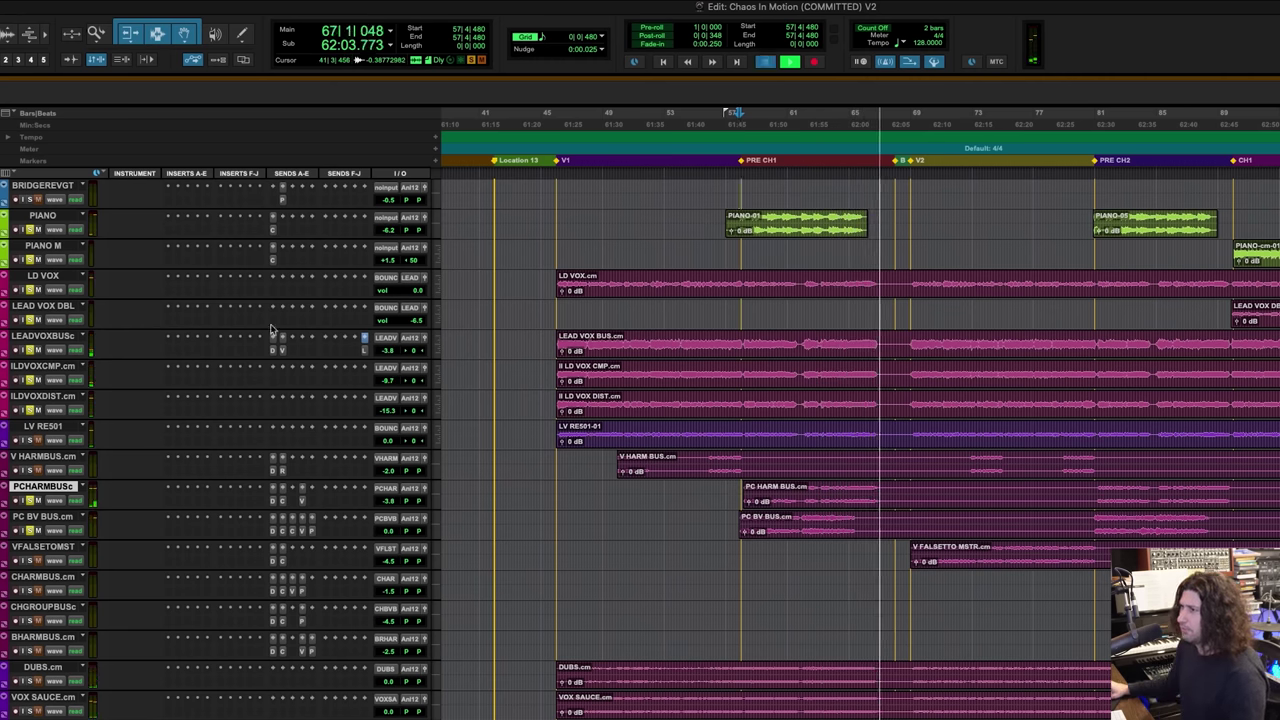
{"action": "key", "text": "space"}
{"action": "left_click", "coordinate": [31, 290]}
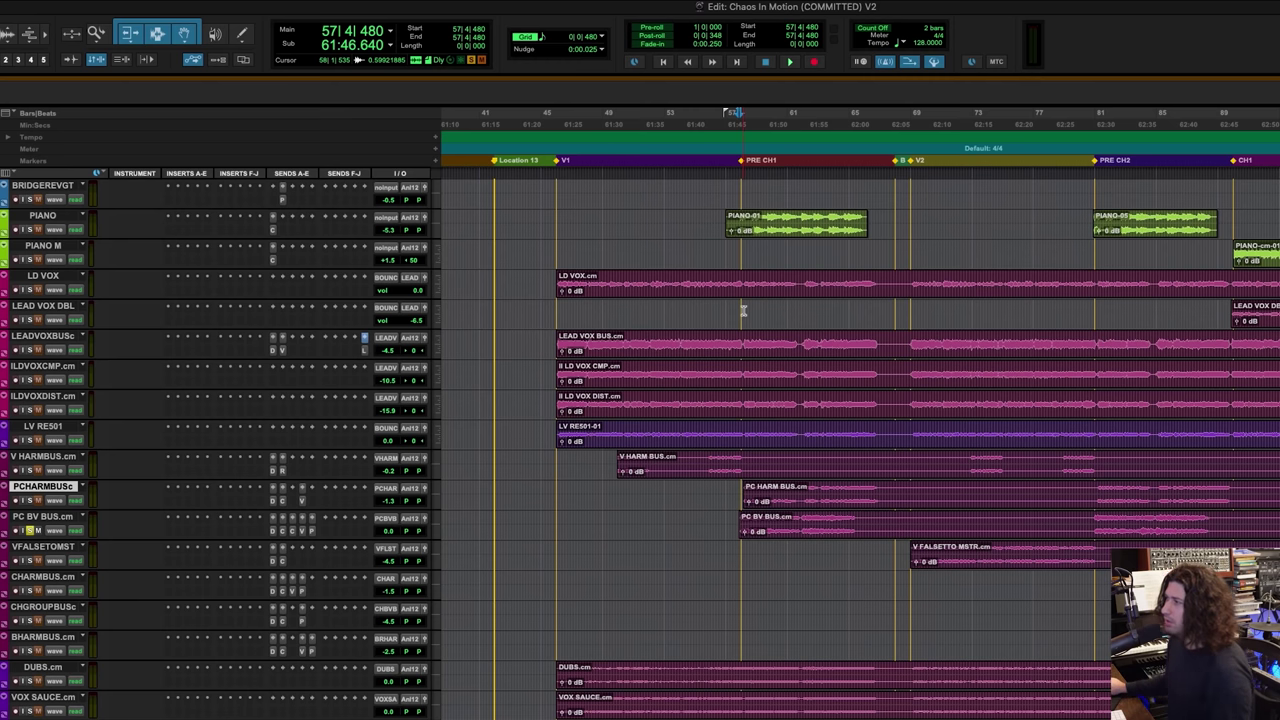
{"action": "left_click", "coordinate": [894, 247]}
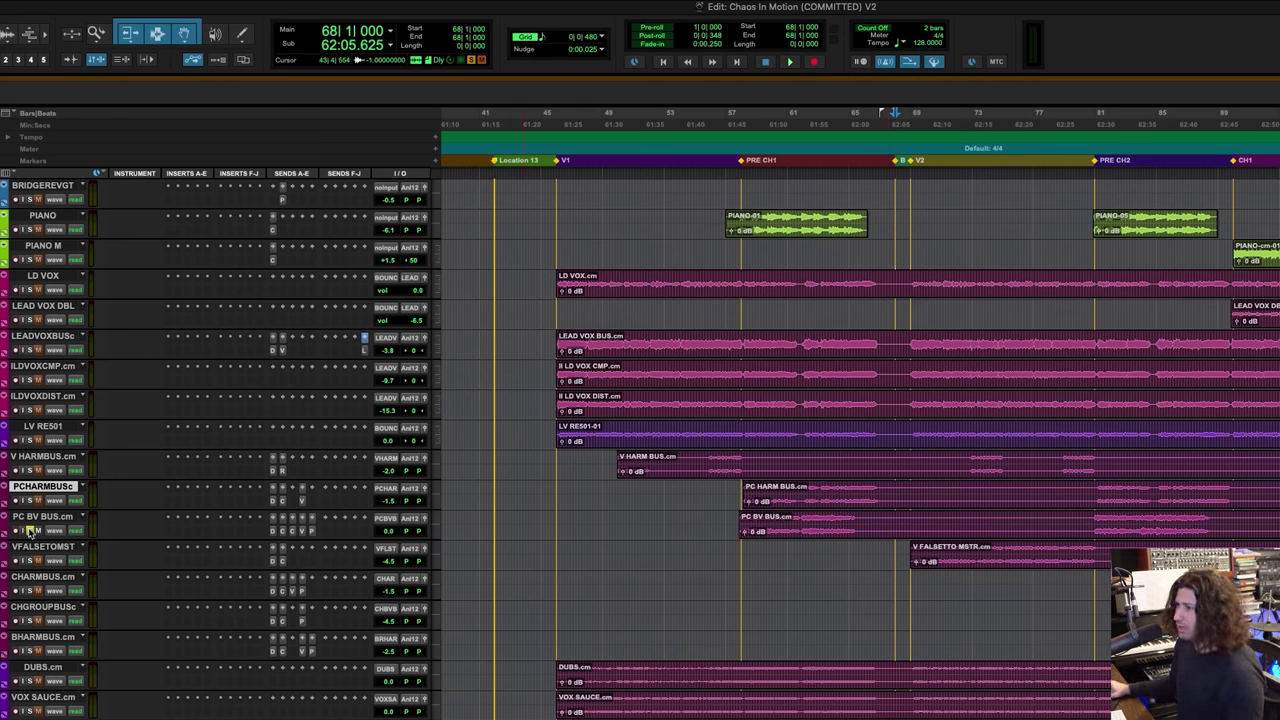
Step: Play the second verse from 68|1|000, then move the play position to bar 81 at PRE CH2
{"action": "key", "text": "space"}
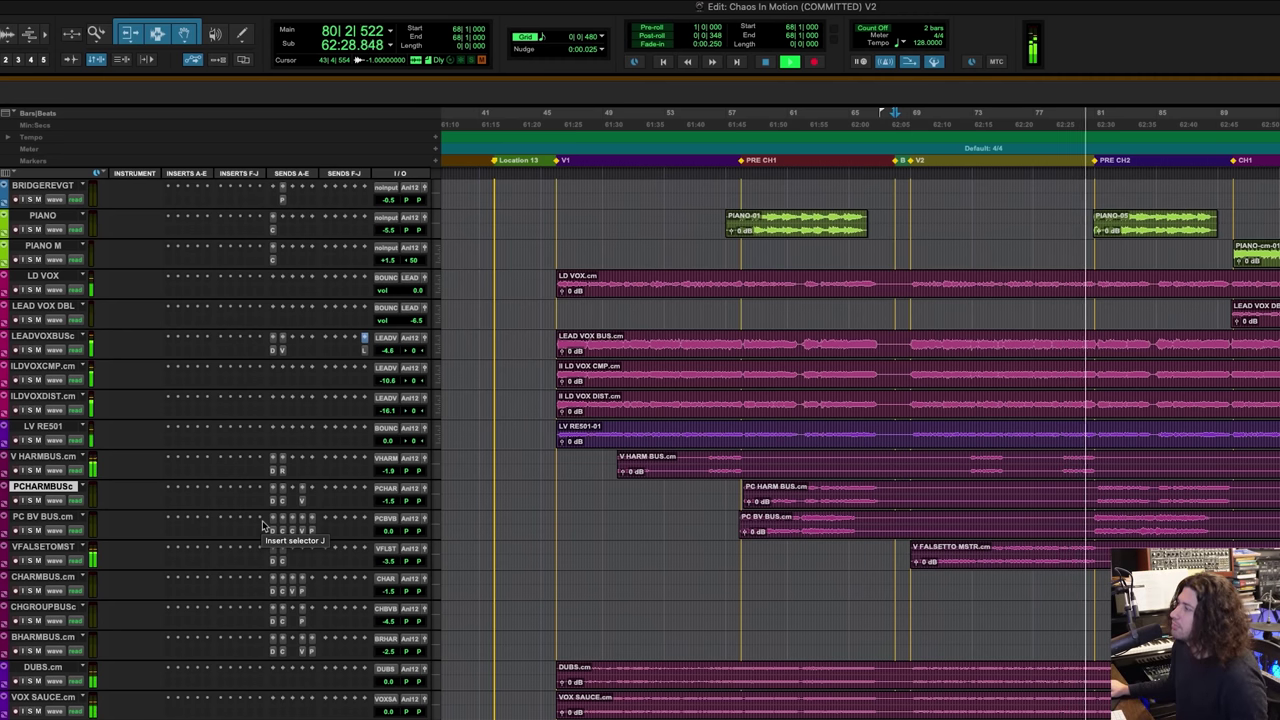
{"action": "key", "text": "space"}
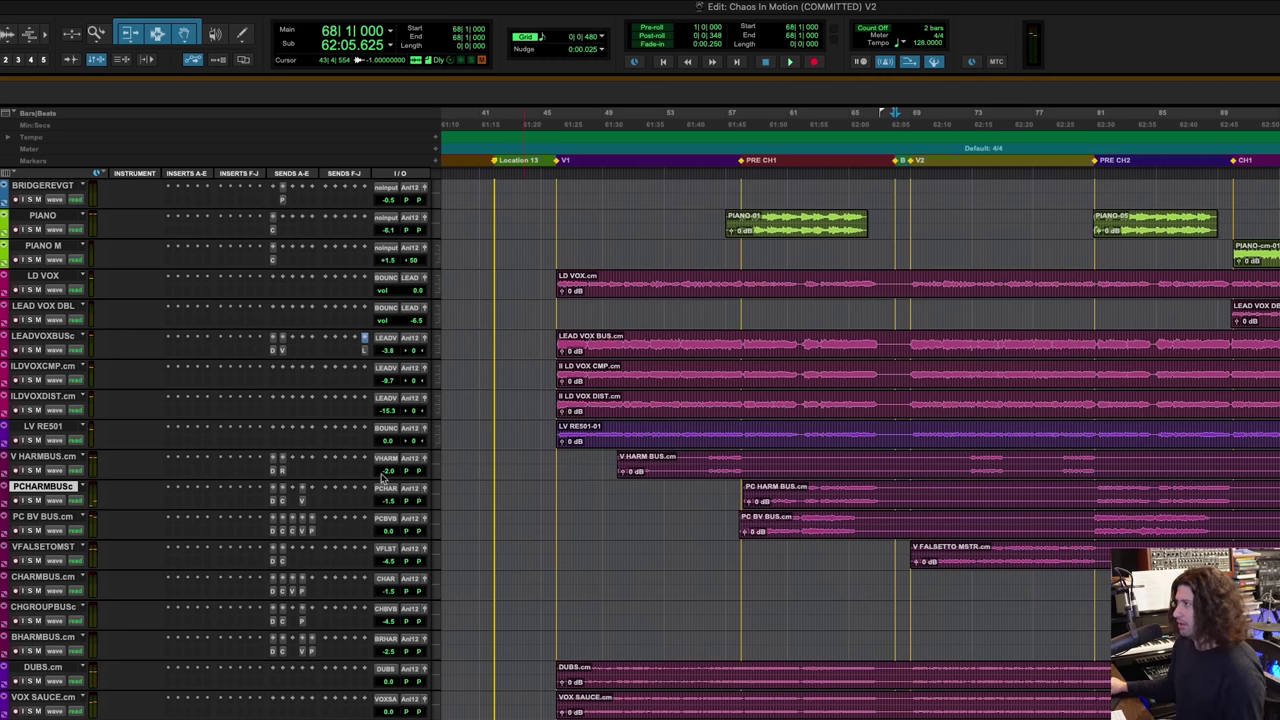
{"action": "left_click", "coordinate": [1095, 251]}
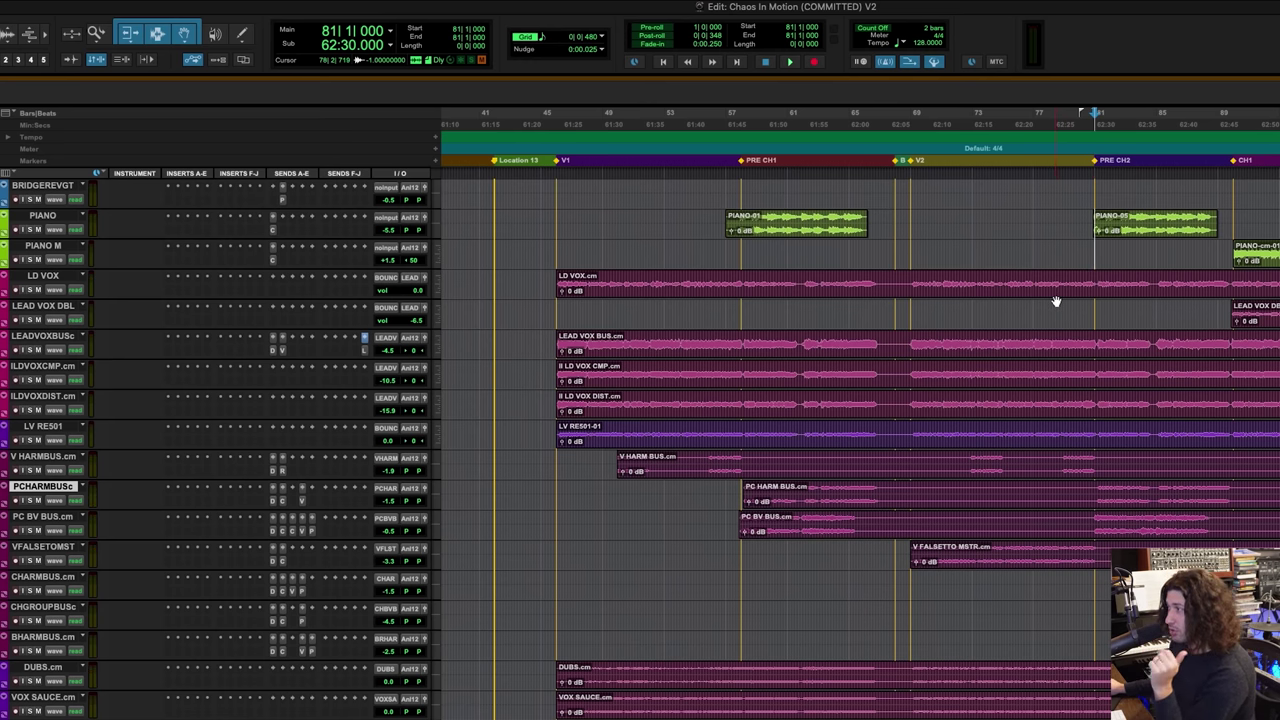
Step: Add PCHARMBUSc and ILDVOXCMP to the solo and play the second pre-chorus from bar 81
{"action": "scroll", "coordinate": [1055, 301], "scroll_direction": "right", "scroll_amount": 3}
{"action": "scroll", "coordinate": [1055, 301], "scroll_direction": "down", "scroll_amount": 2}
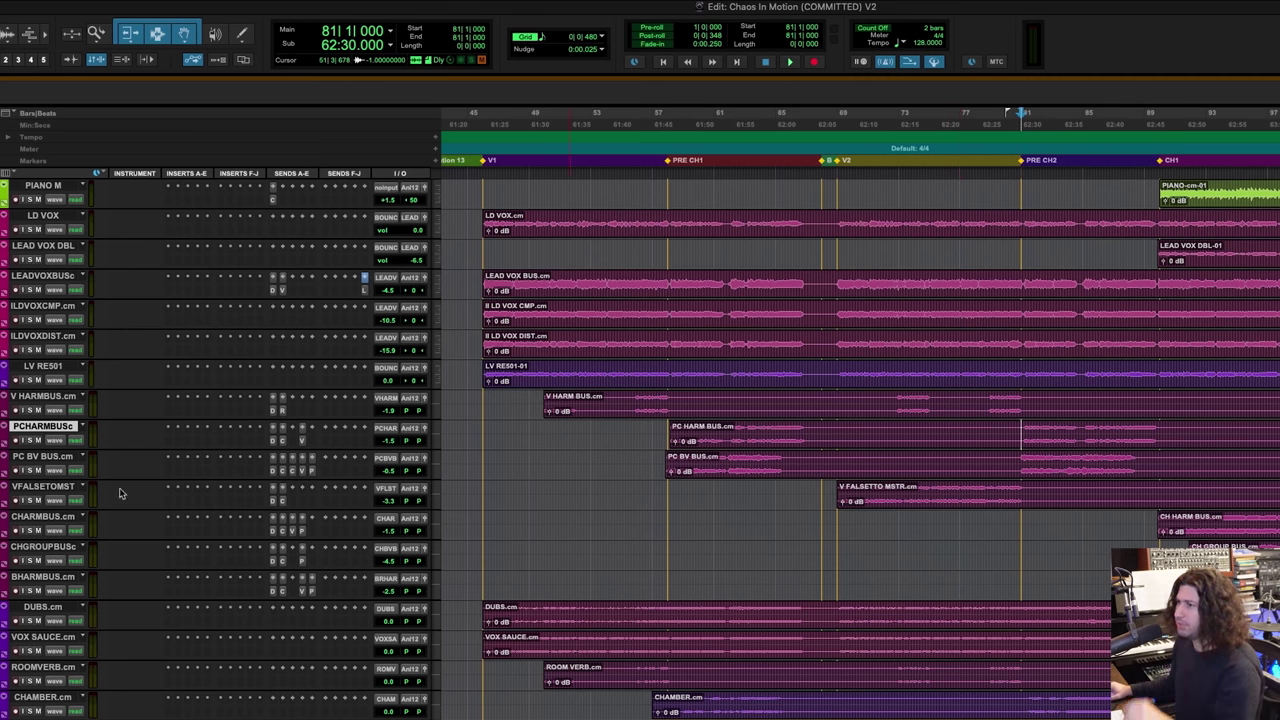
{"action": "left_click", "coordinate": [31, 441]}
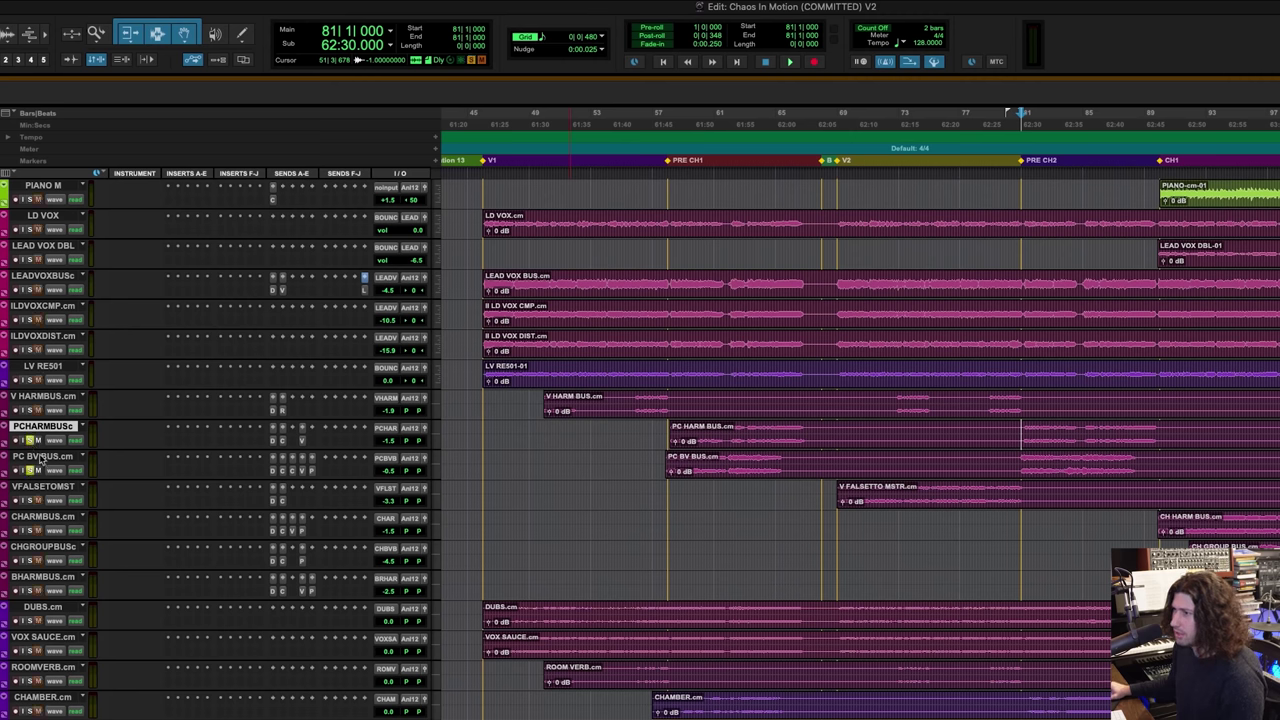
{"action": "left_click", "coordinate": [31, 320]}
{"action": "key", "text": "space"}
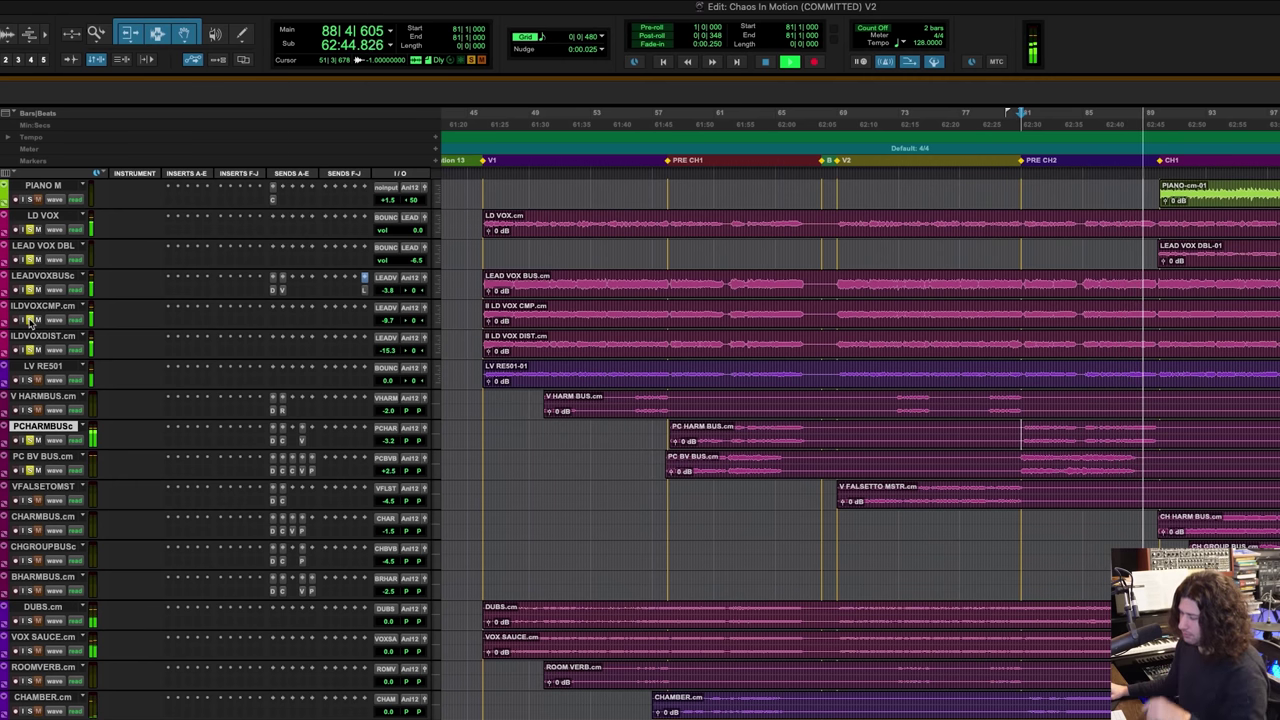
{"action": "key", "text": "space"}
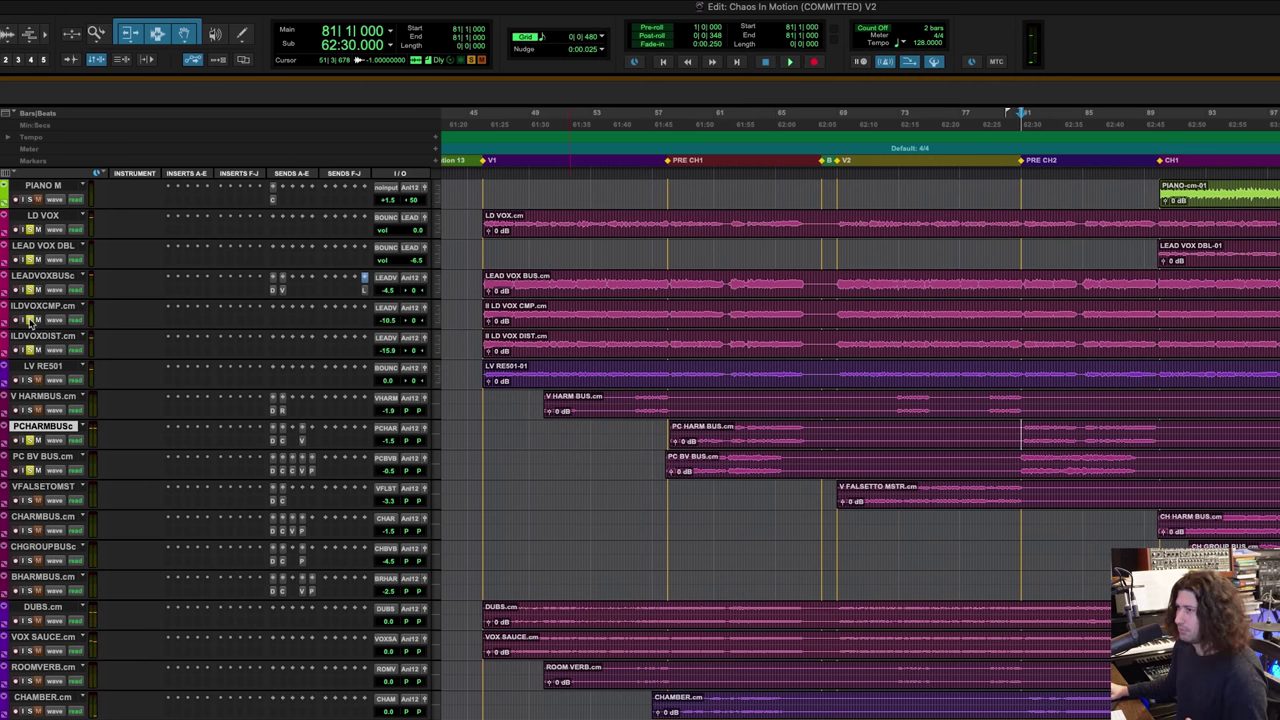
Step: Zoom the timeline in twice around bar 89 and play the first chorus from the CH1 marker
{"action": "left_click", "coordinate": [1144, 250]}
{"action": "key", "text": "t"}
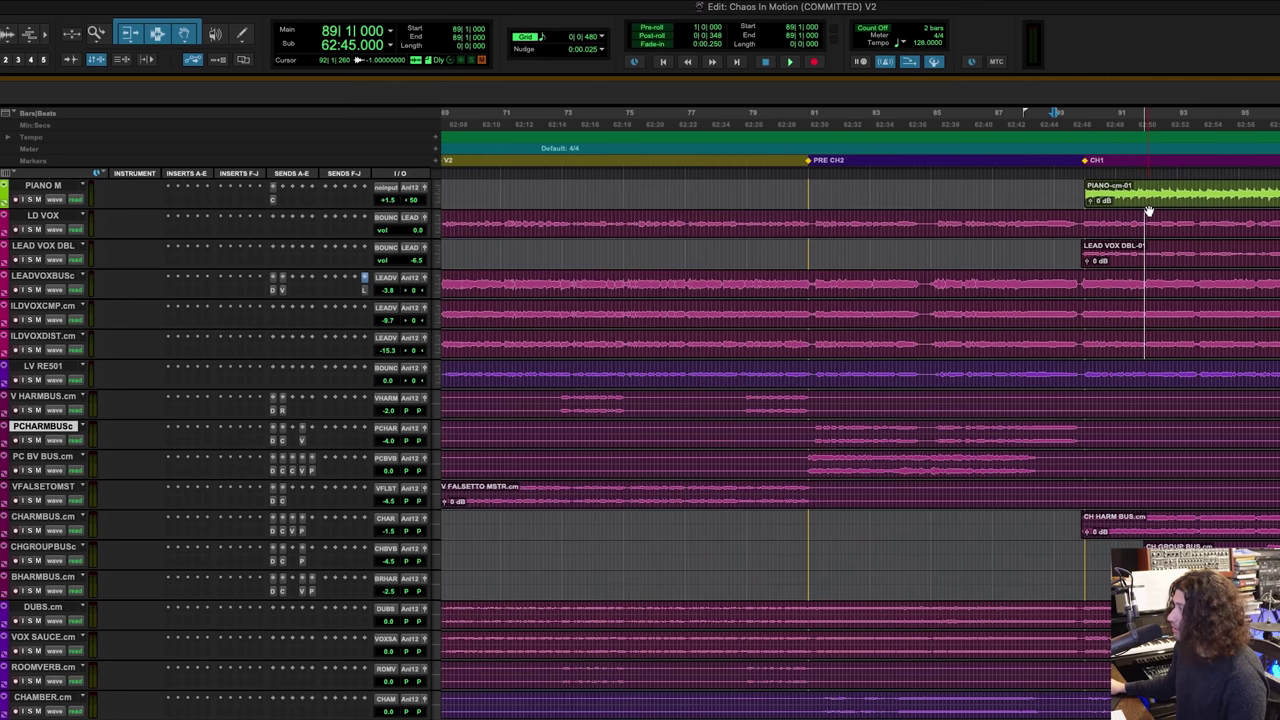
{"action": "key", "text": "t"}
{"action": "key", "text": "space"}
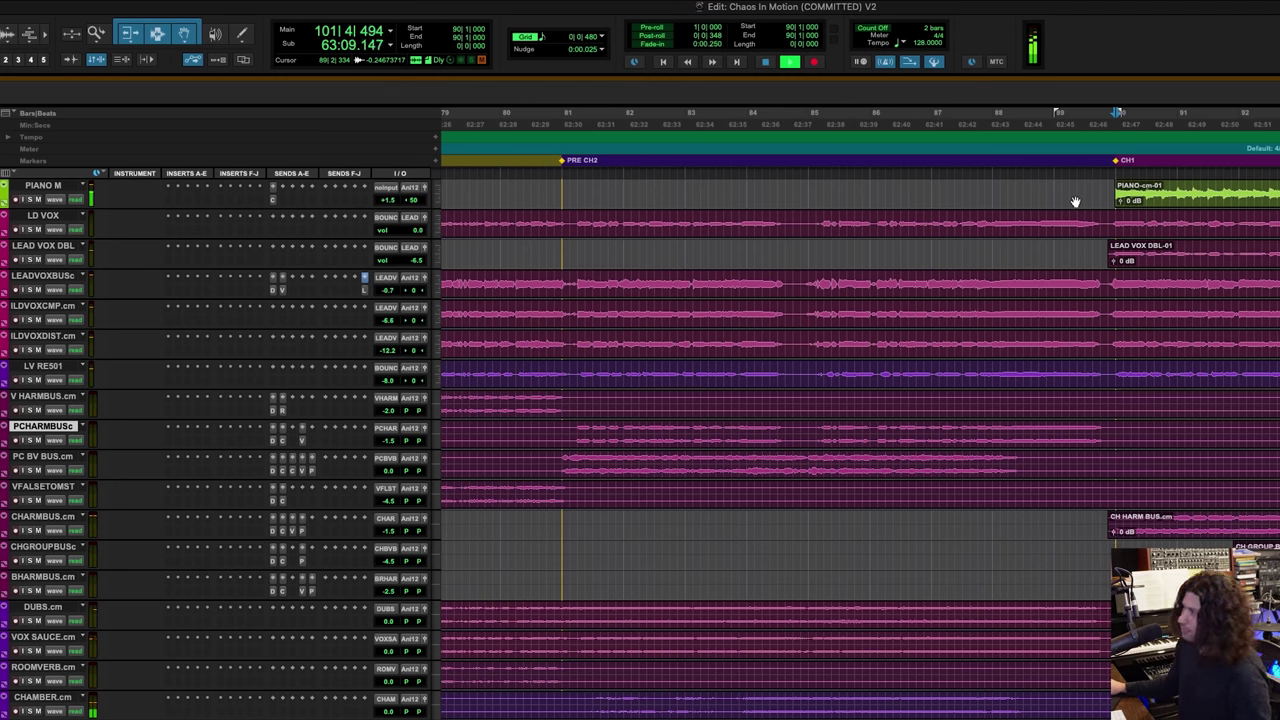
{"action": "key", "text": "space"}
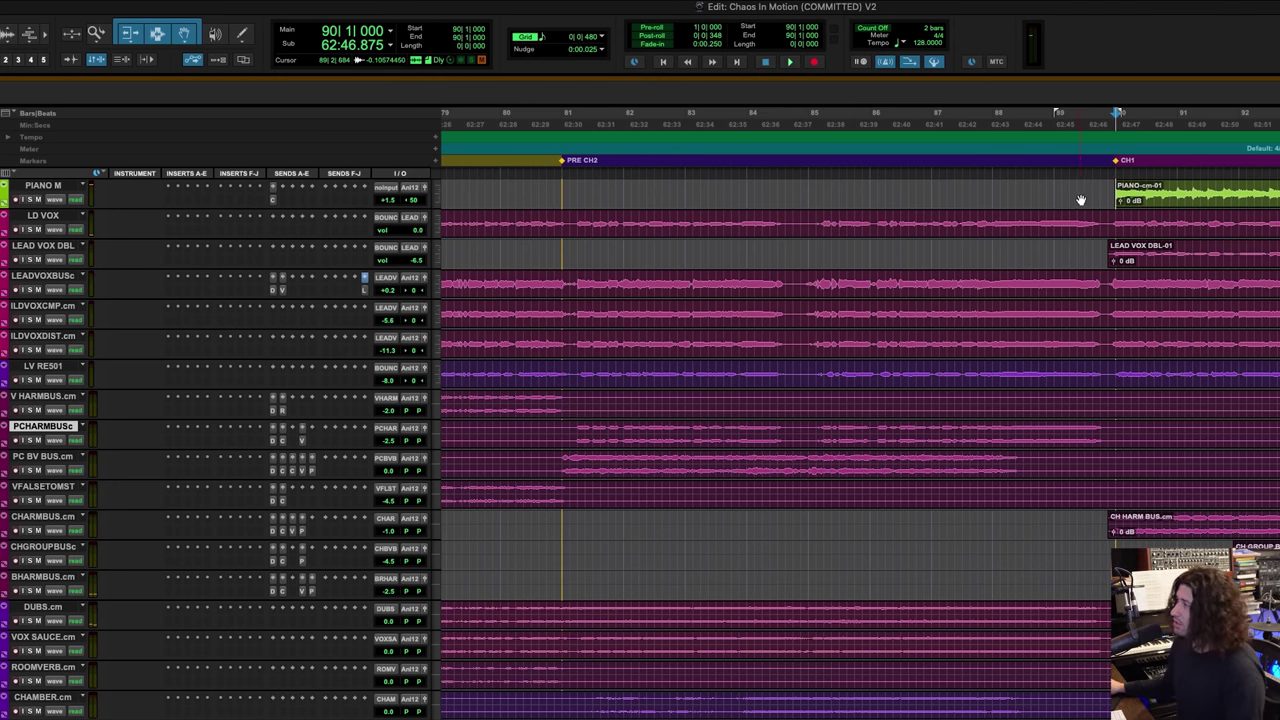
Step: Solo the CH GTR and fuzz guitar tracks, with the edit point near bar 89
{"action": "scroll", "coordinate": [1077, 201], "scroll_direction": "up", "scroll_amount": 5}
{"action": "scroll", "coordinate": [1080, 200], "scroll_direction": "up", "scroll_amount": 3}
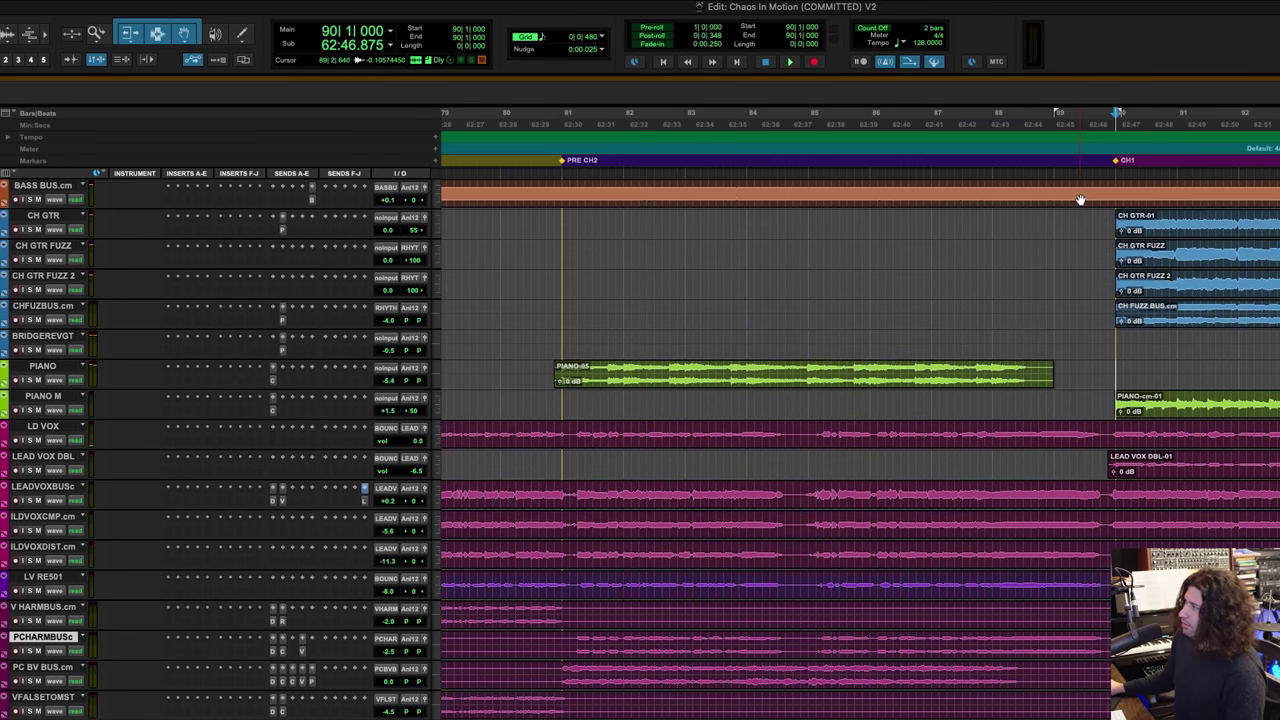
{"action": "left_click", "coordinate": [1054, 248]}
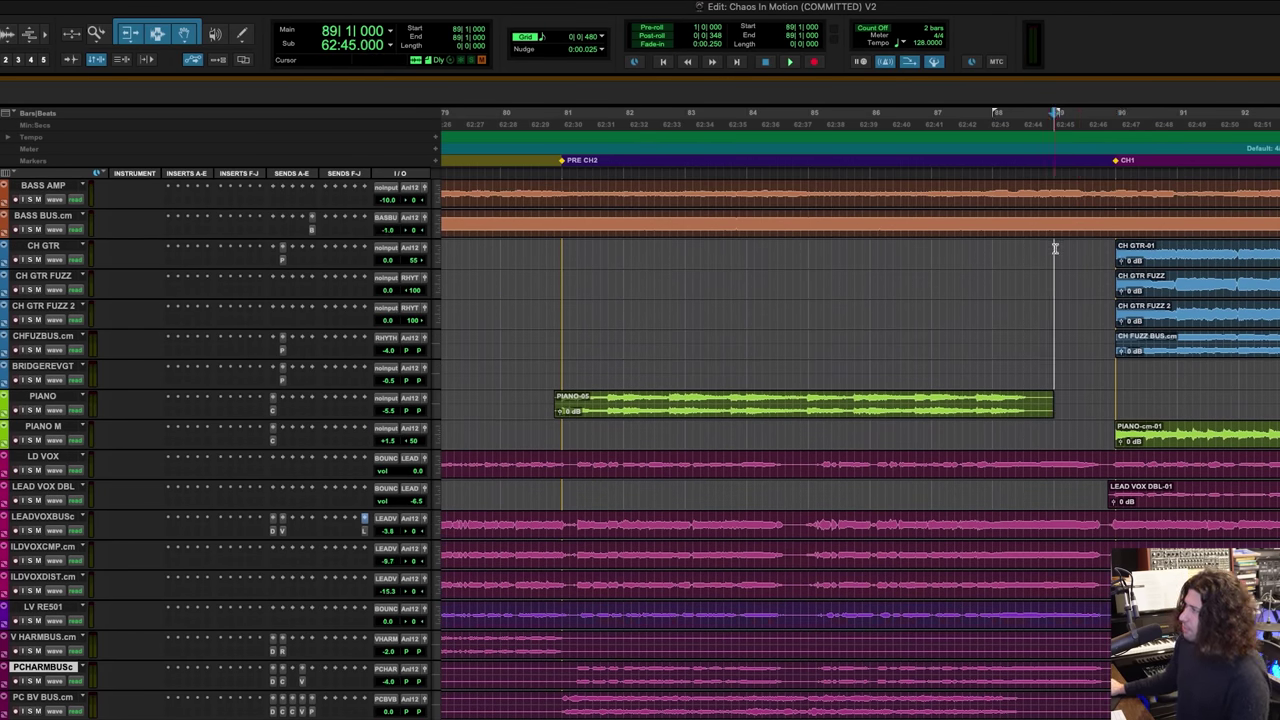
{"action": "left_click", "coordinate": [31, 260]}
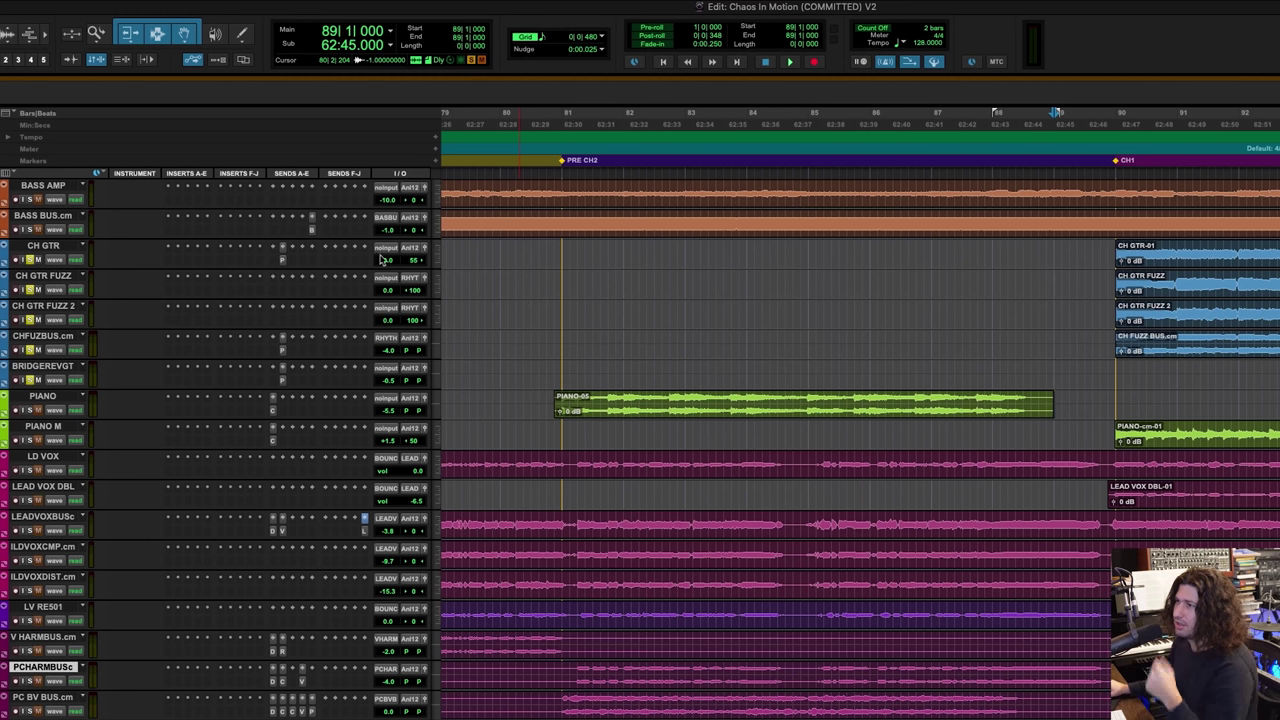
Step: Play the first chorus from bar 90 to around bar 101, then stop
{"action": "left_click", "coordinate": [1114, 245]}
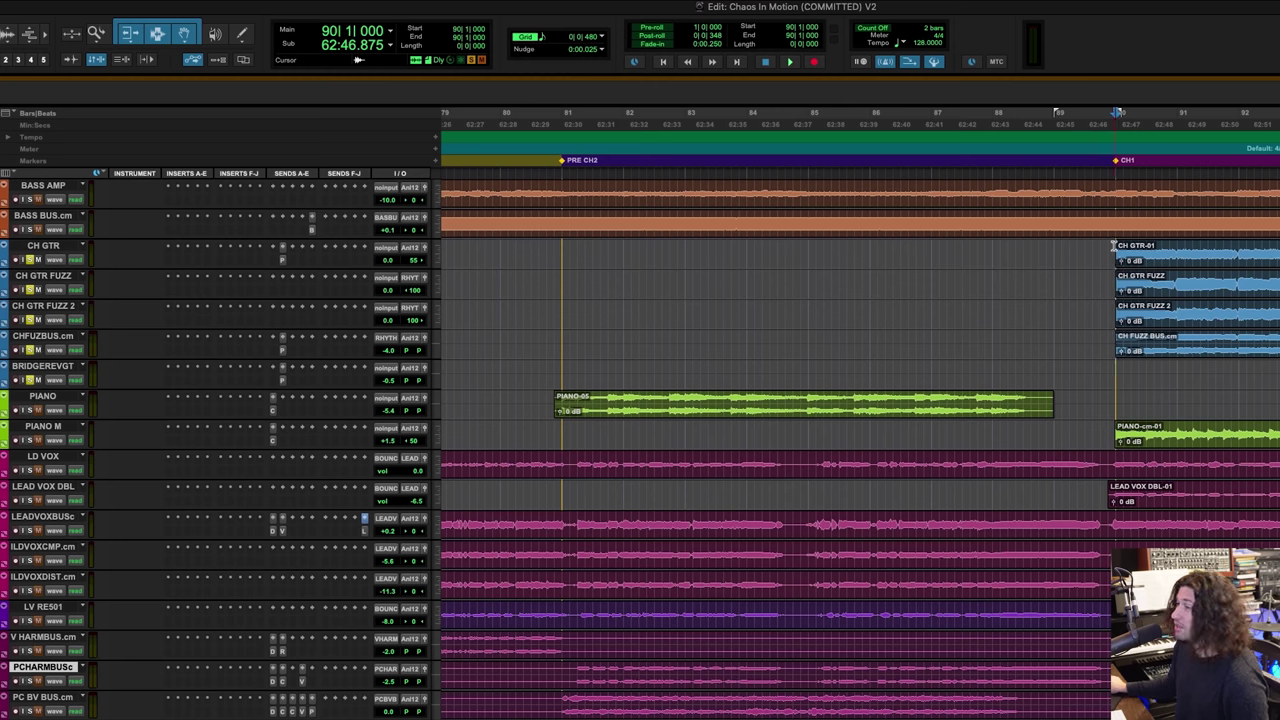
{"action": "key", "text": "space"}
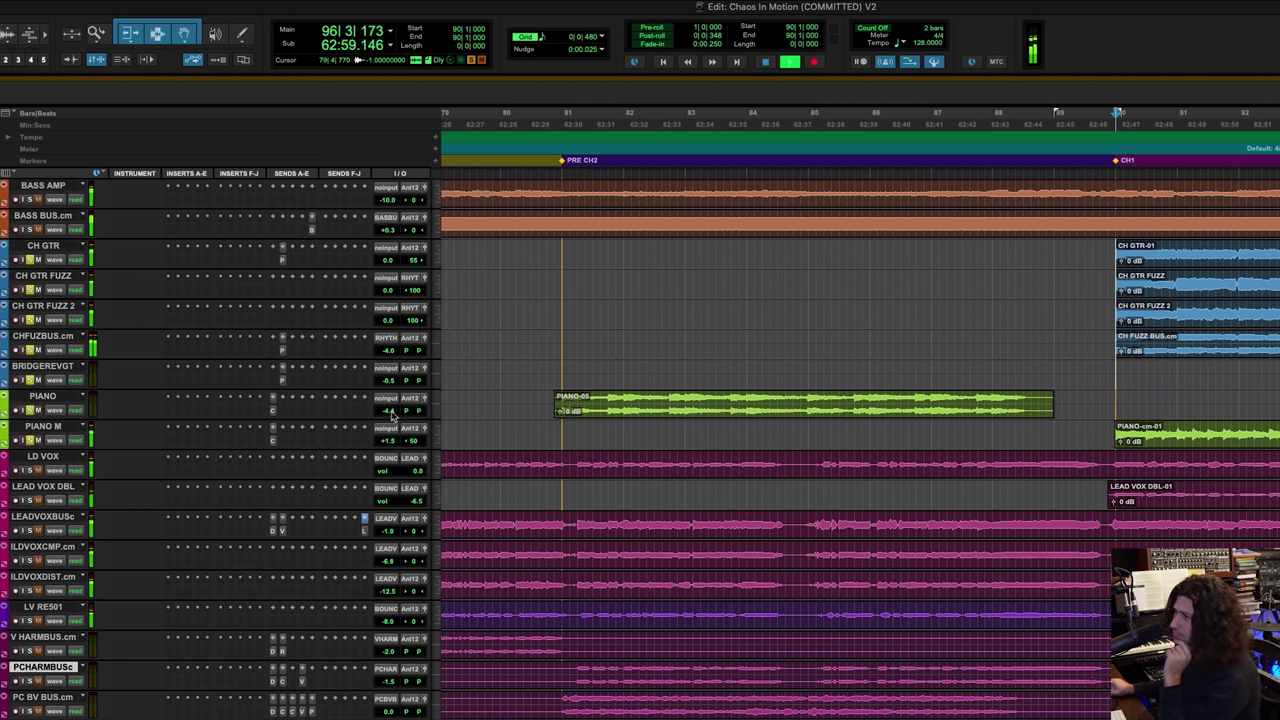
{"action": "scroll", "coordinate": [600, 302], "scroll_direction": "right", "scroll_amount": 5}
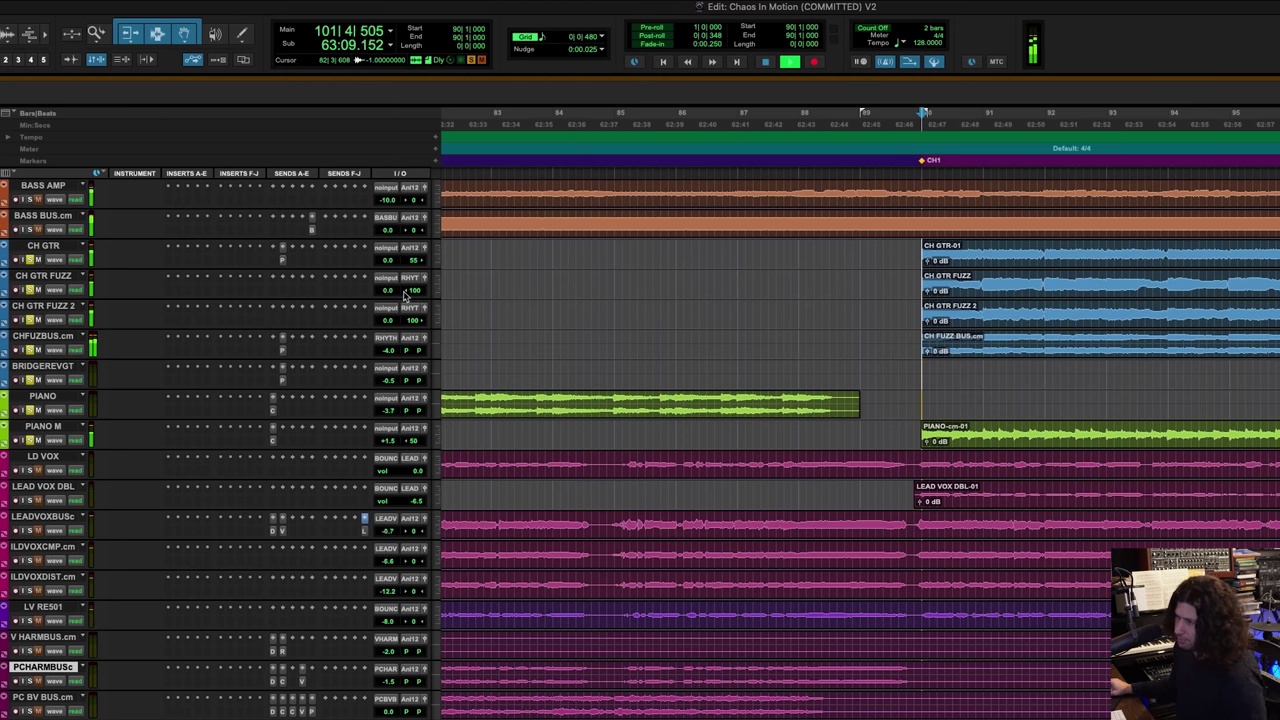
{"action": "key", "text": "space"}
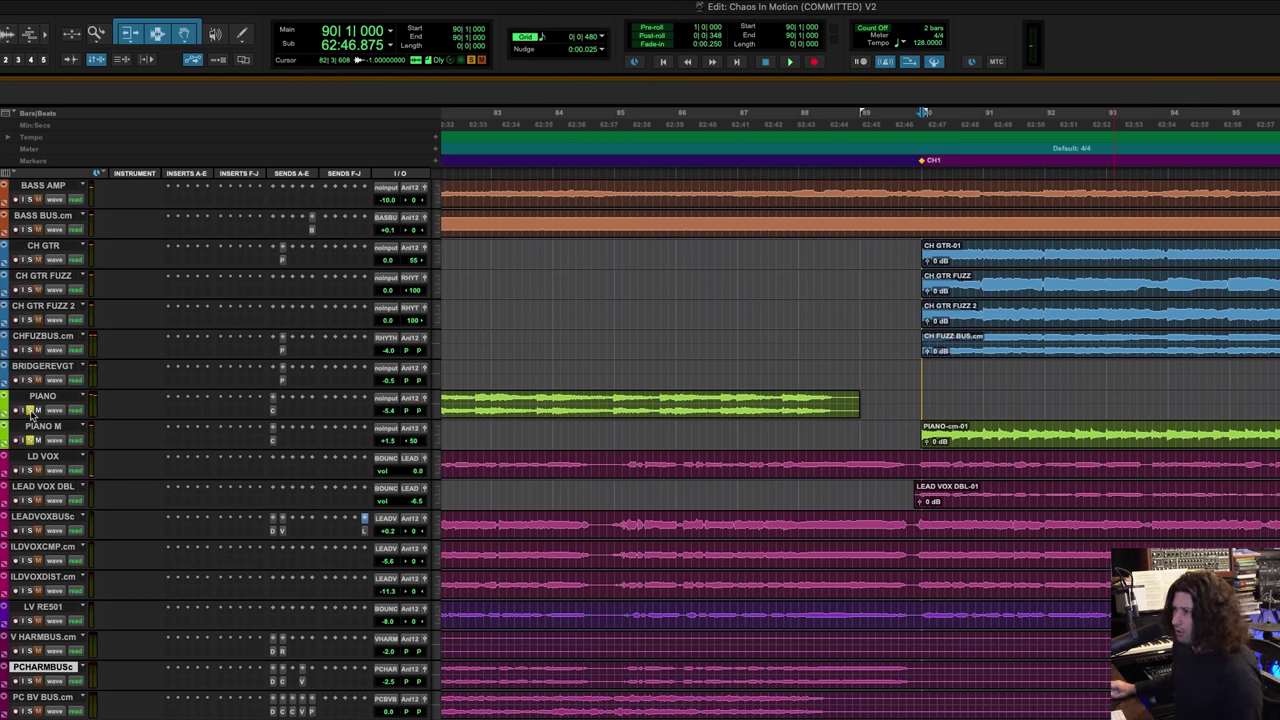
Step: Unsolo the piano tracks and mute the piano, LD VOX and LEAD VOX DBL tracks
{"action": "left_click", "coordinate": [30, 411]}
{"action": "scroll", "coordinate": [846, 366], "scroll_direction": "down", "scroll_amount": 4}
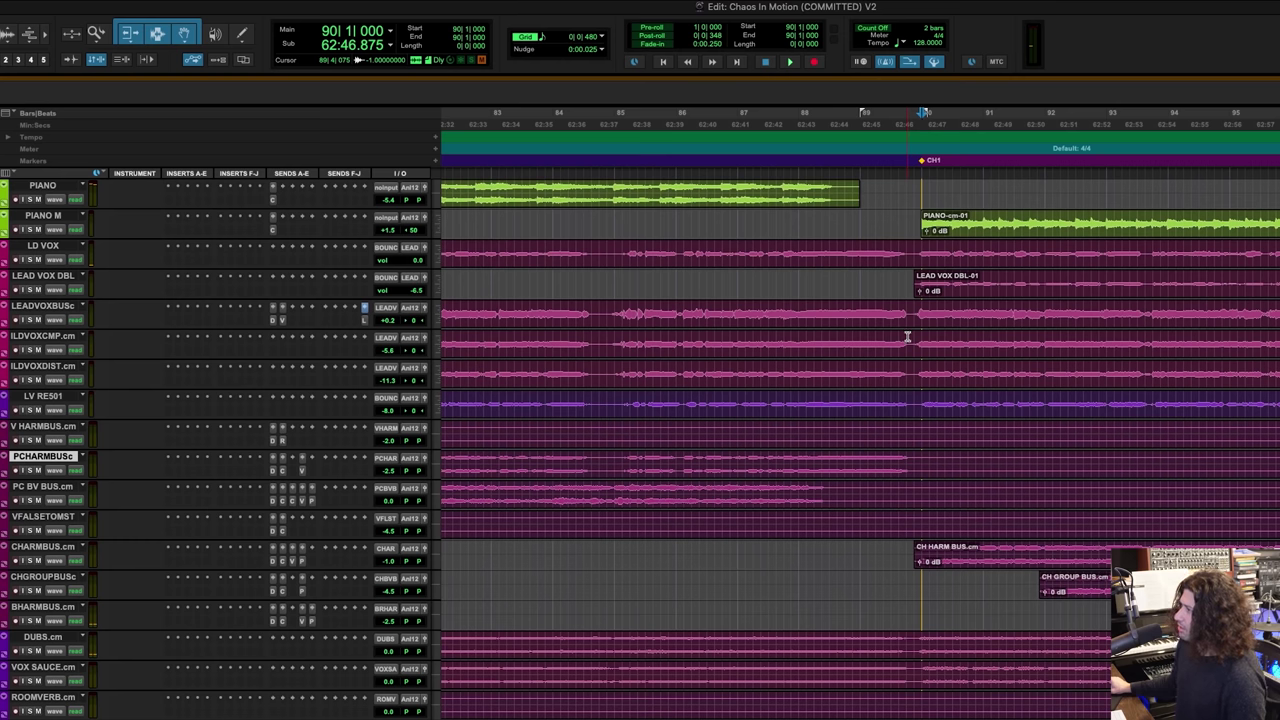
{"action": "scroll", "coordinate": [907, 337], "scroll_direction": "down", "scroll_amount": 1}
{"action": "scroll", "coordinate": [908, 335], "scroll_direction": "up", "scroll_amount": 4}
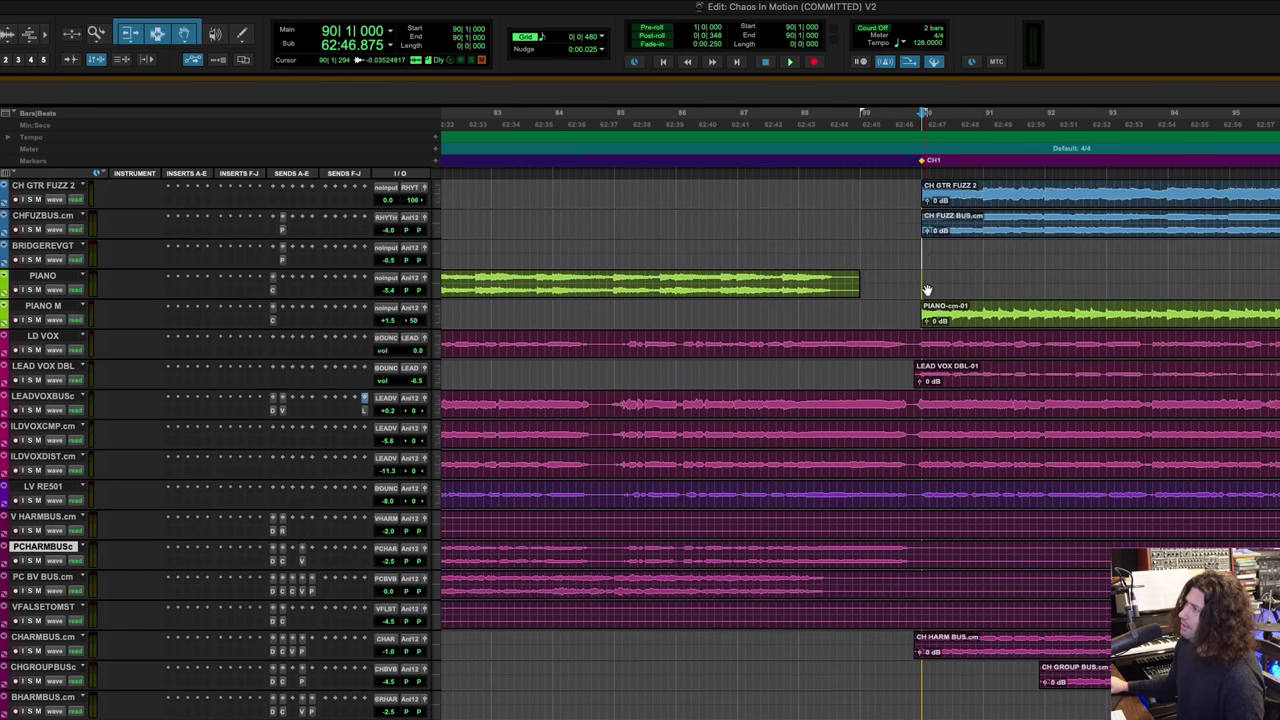
{"action": "scroll", "coordinate": [927, 290], "scroll_direction": "up", "scroll_amount": 2}
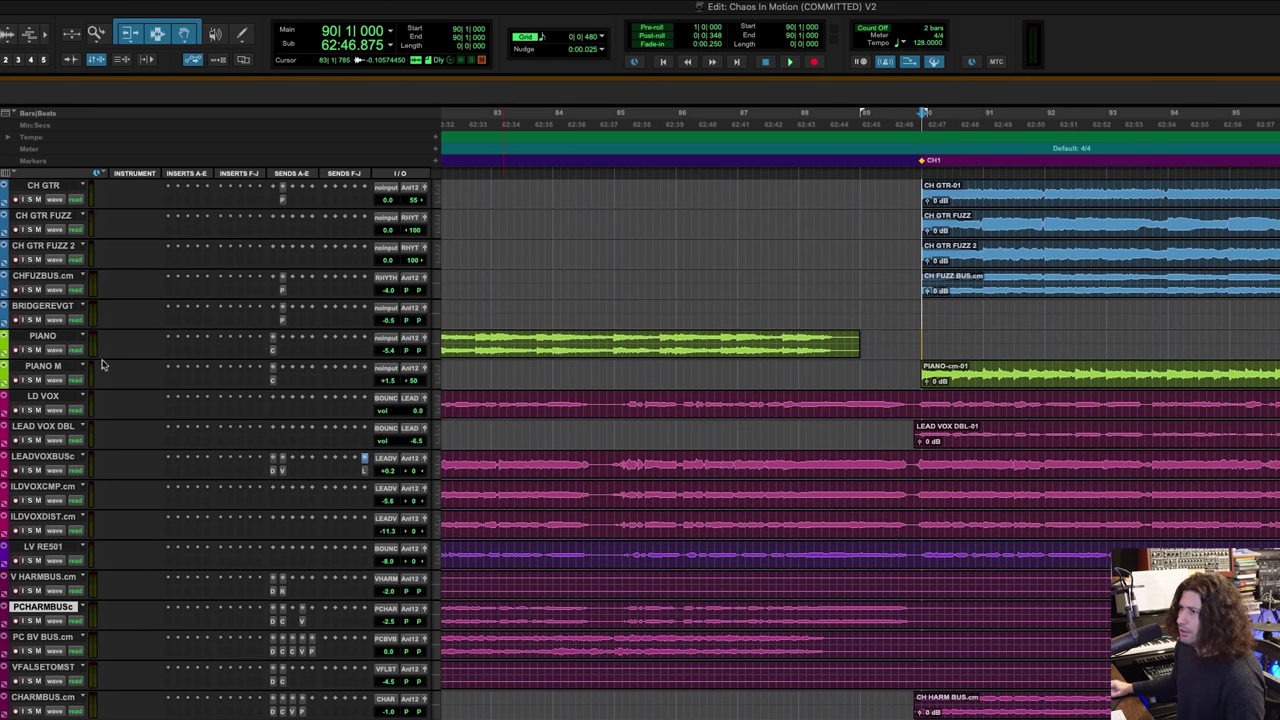
{"action": "left_click", "coordinate": [36, 380]}
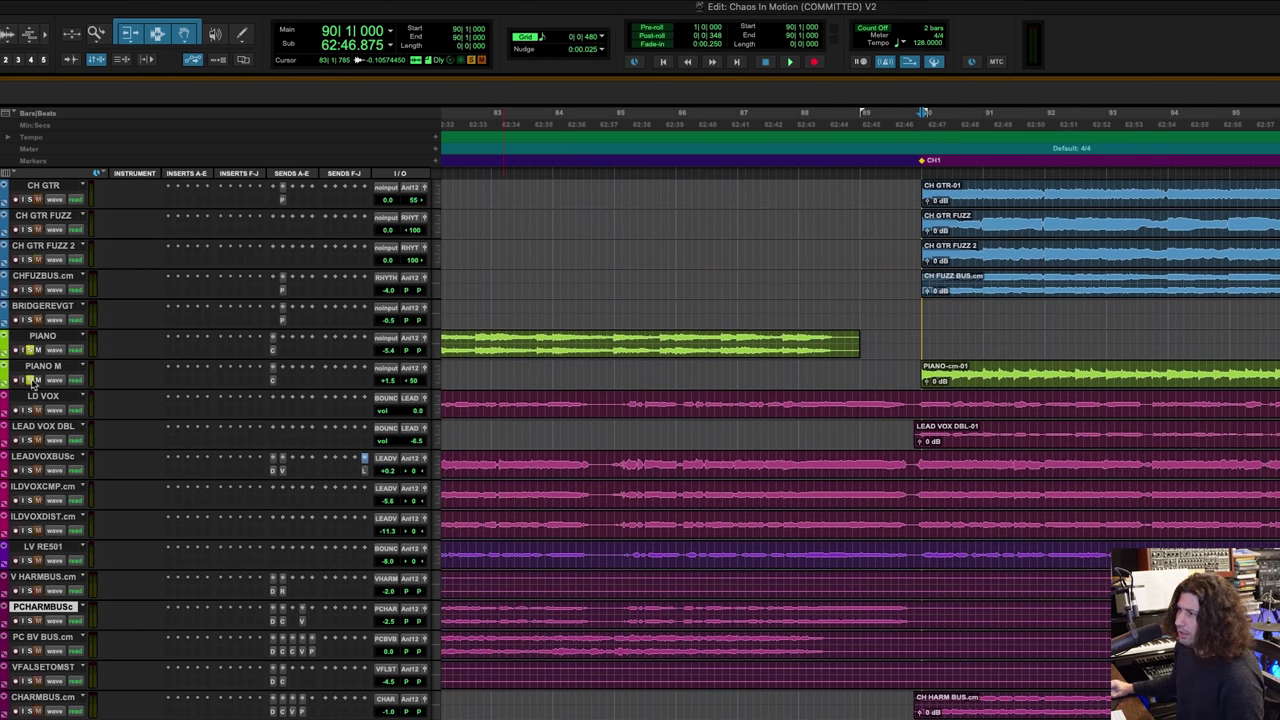
{"action": "left_click", "coordinate": [37, 410]}
{"action": "left_click", "coordinate": [37, 440]}
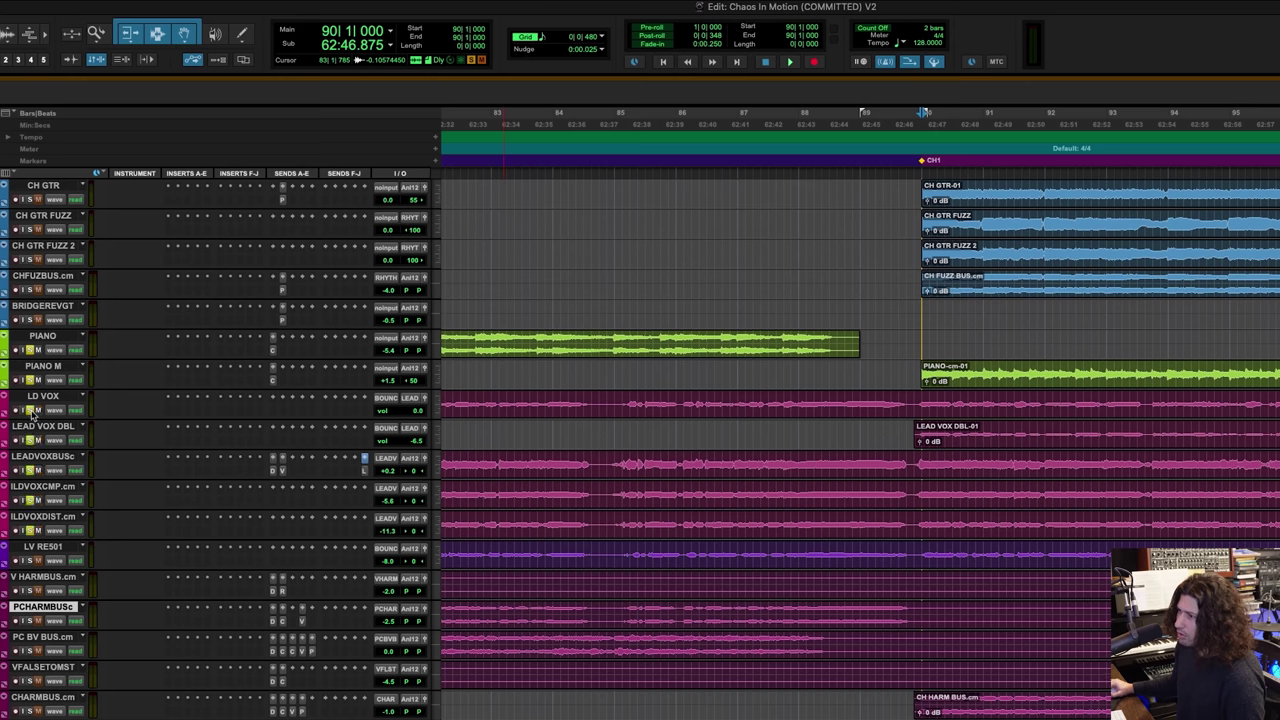
Step: Mute the V HARMBUS, PCHARMBUSc, PC BV BUS and CHARMBUS.cm tracks
{"action": "left_click", "coordinate": [36, 591]}
{"action": "left_click", "coordinate": [36, 621]}
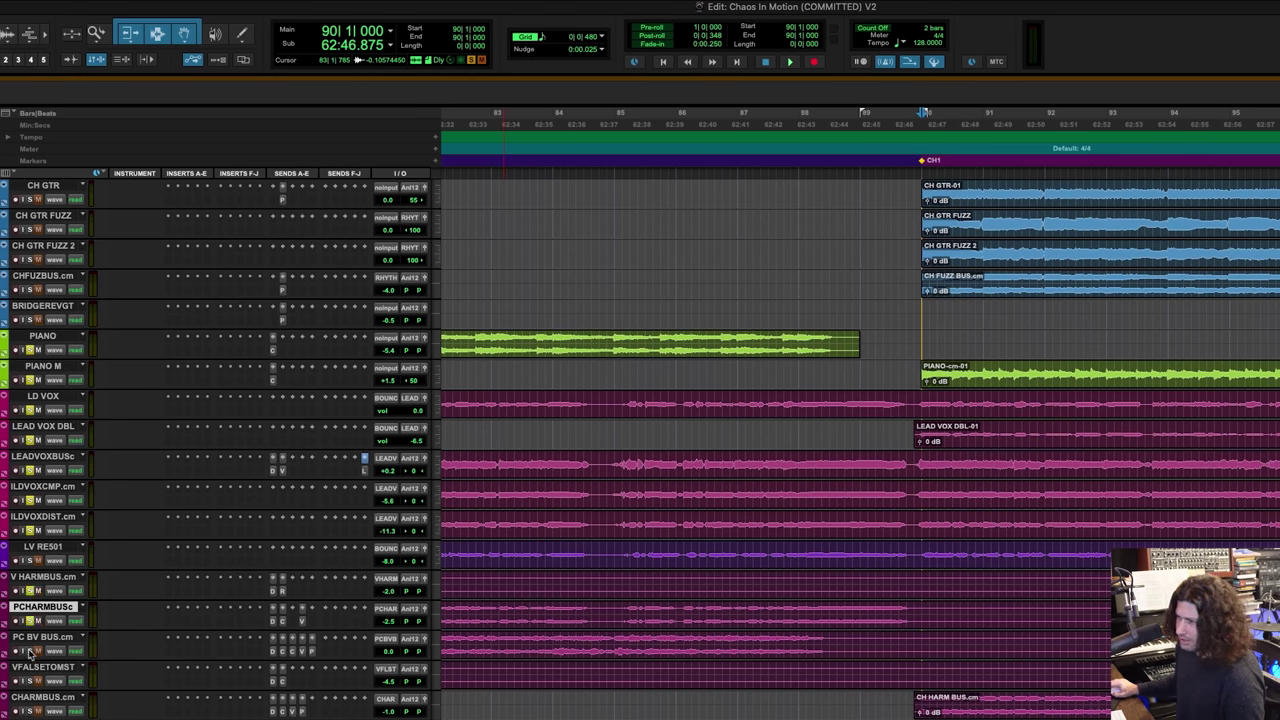
{"action": "left_click", "coordinate": [36, 651]}
{"action": "scroll", "coordinate": [169, 606], "scroll_direction": "down", "scroll_amount": 4}
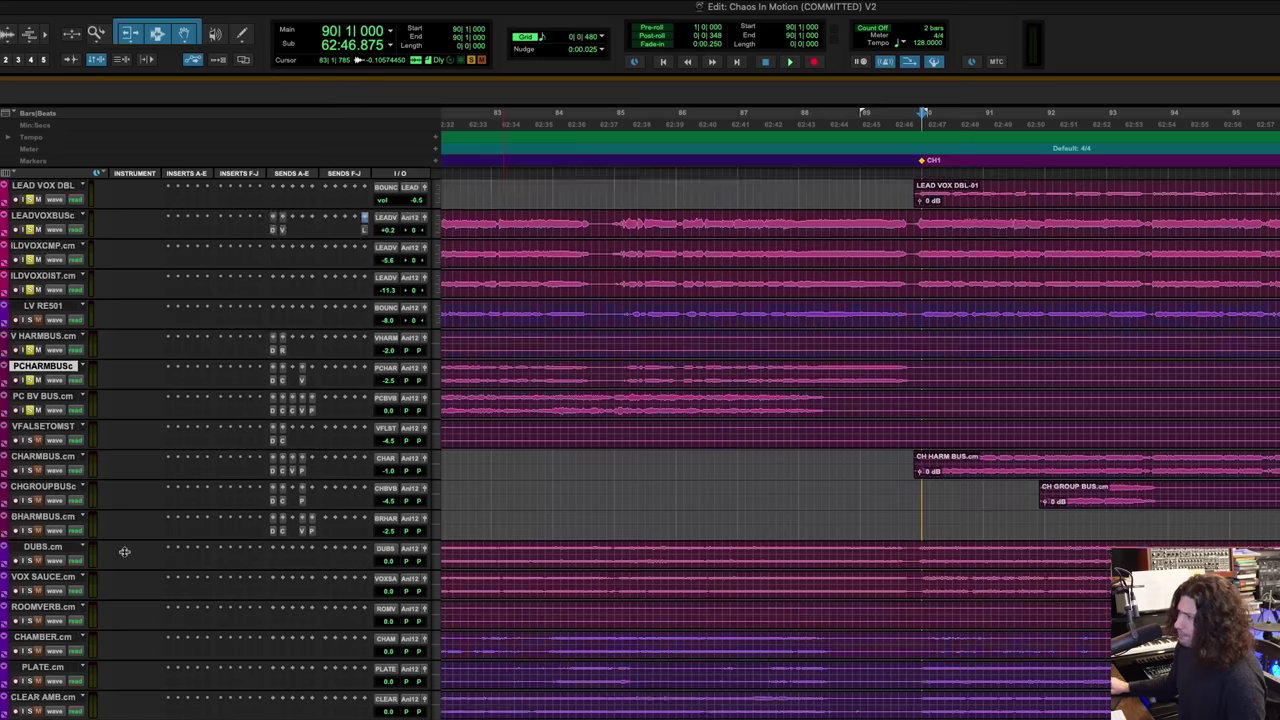
{"action": "left_click", "coordinate": [35, 471]}
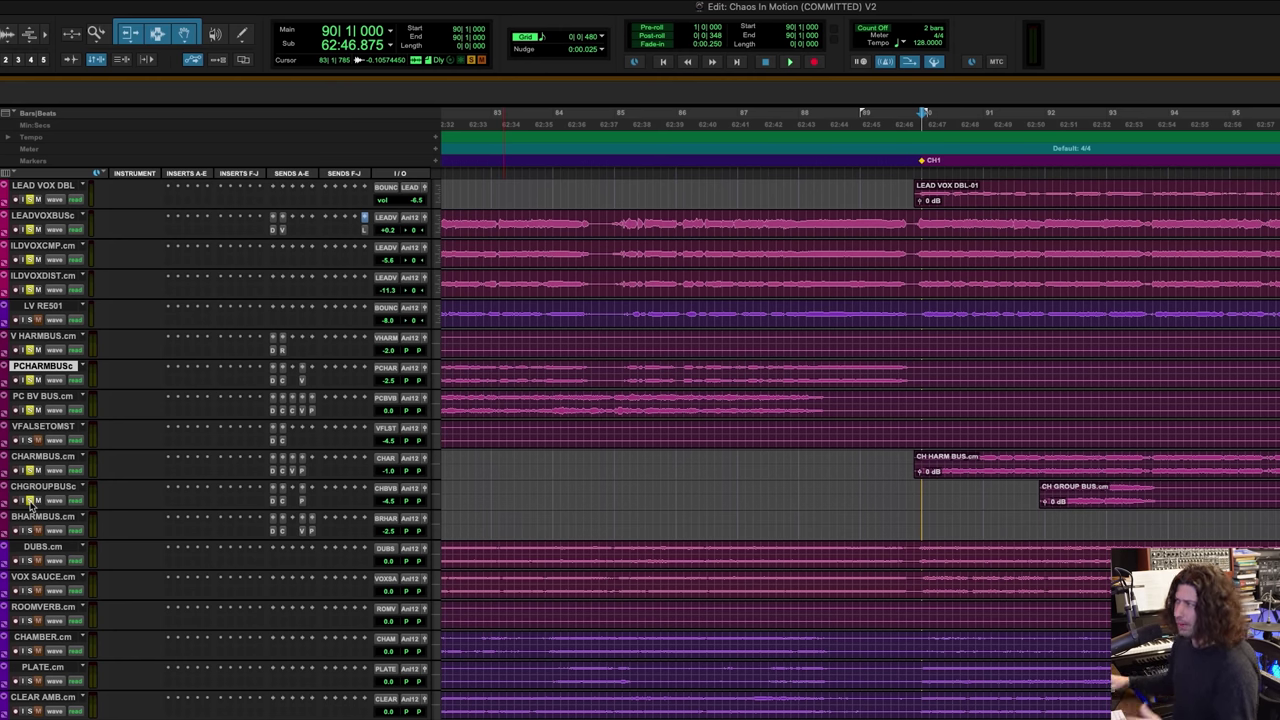
{"action": "scroll", "coordinate": [900, 492], "scroll_direction": "up", "scroll_amount": 5}
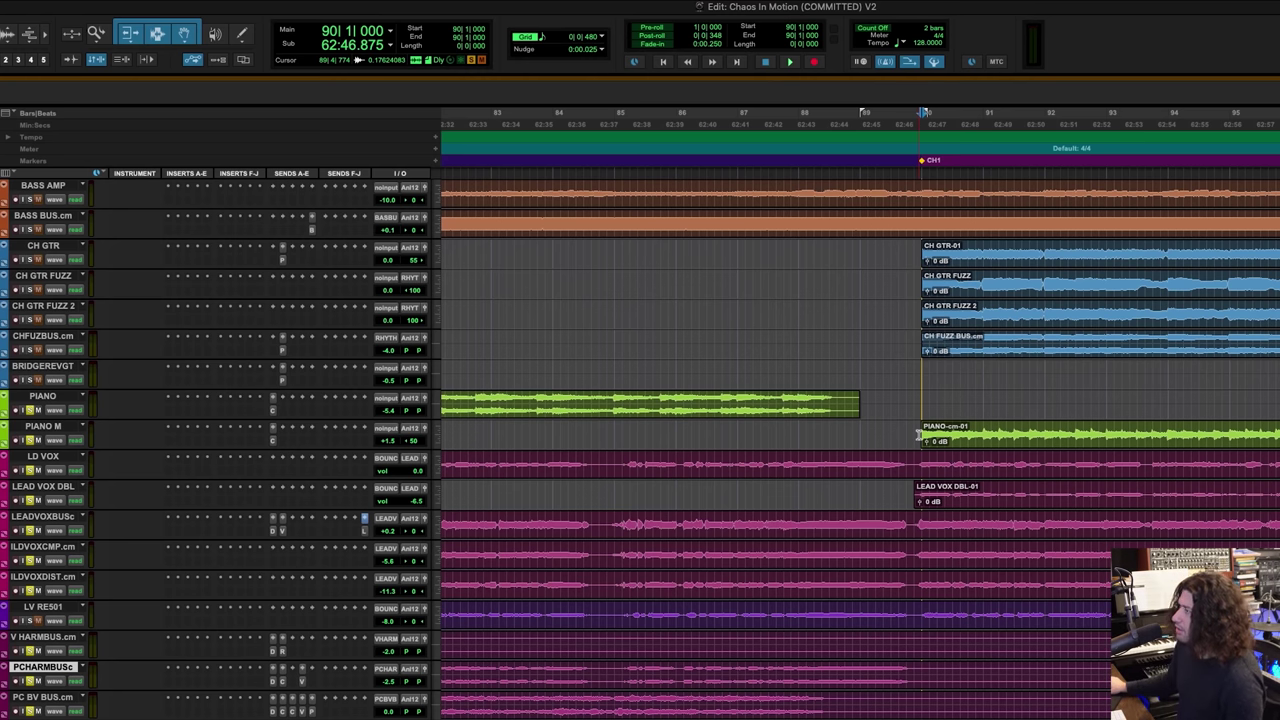
Step: Start playback of the chorus from just before bar 90
{"action": "scroll", "coordinate": [914, 432], "scroll_direction": "down", "scroll_amount": 2}
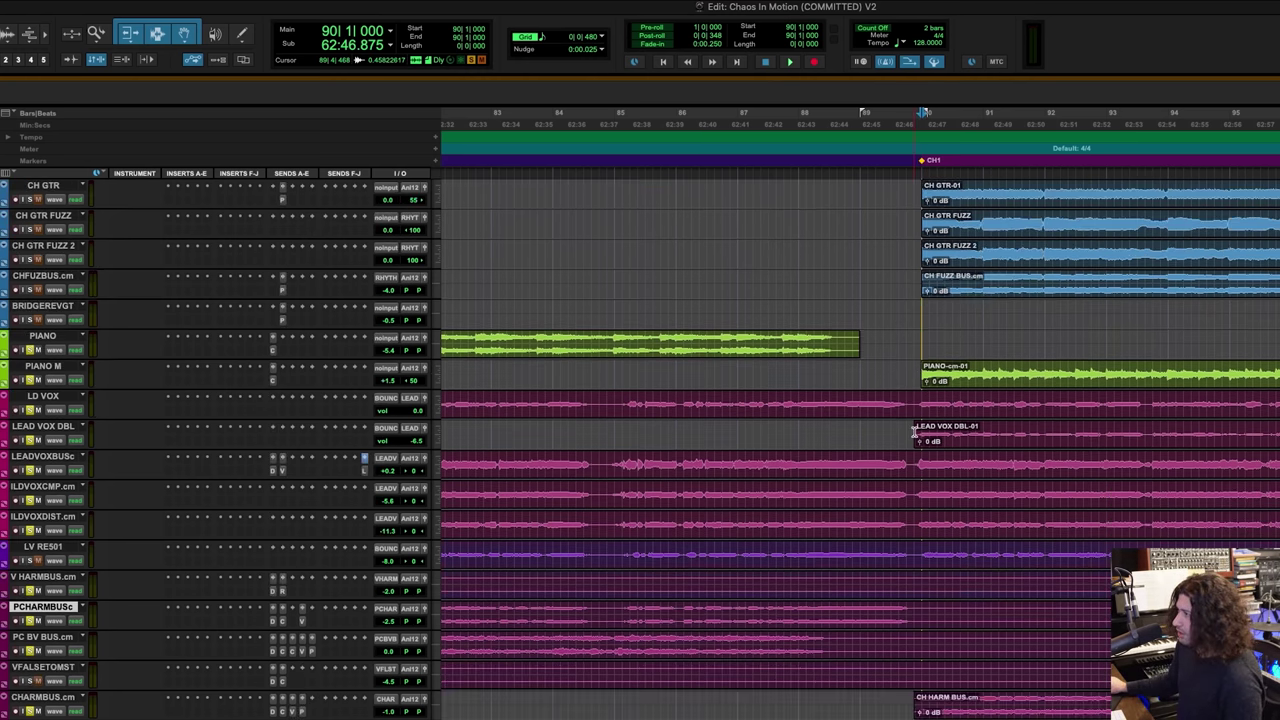
{"action": "scroll", "coordinate": [914, 432], "scroll_direction": "down", "scroll_amount": 12}
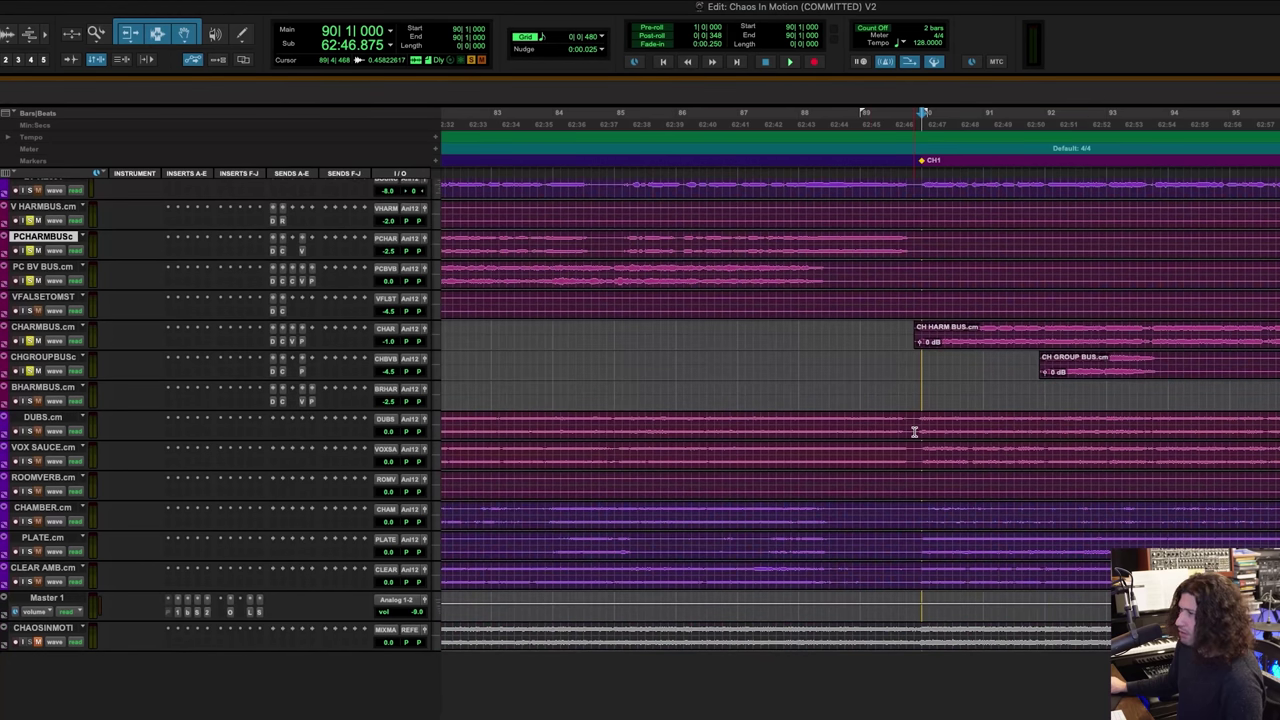
{"action": "left_click", "coordinate": [914, 363]}
{"action": "key", "text": "space"}
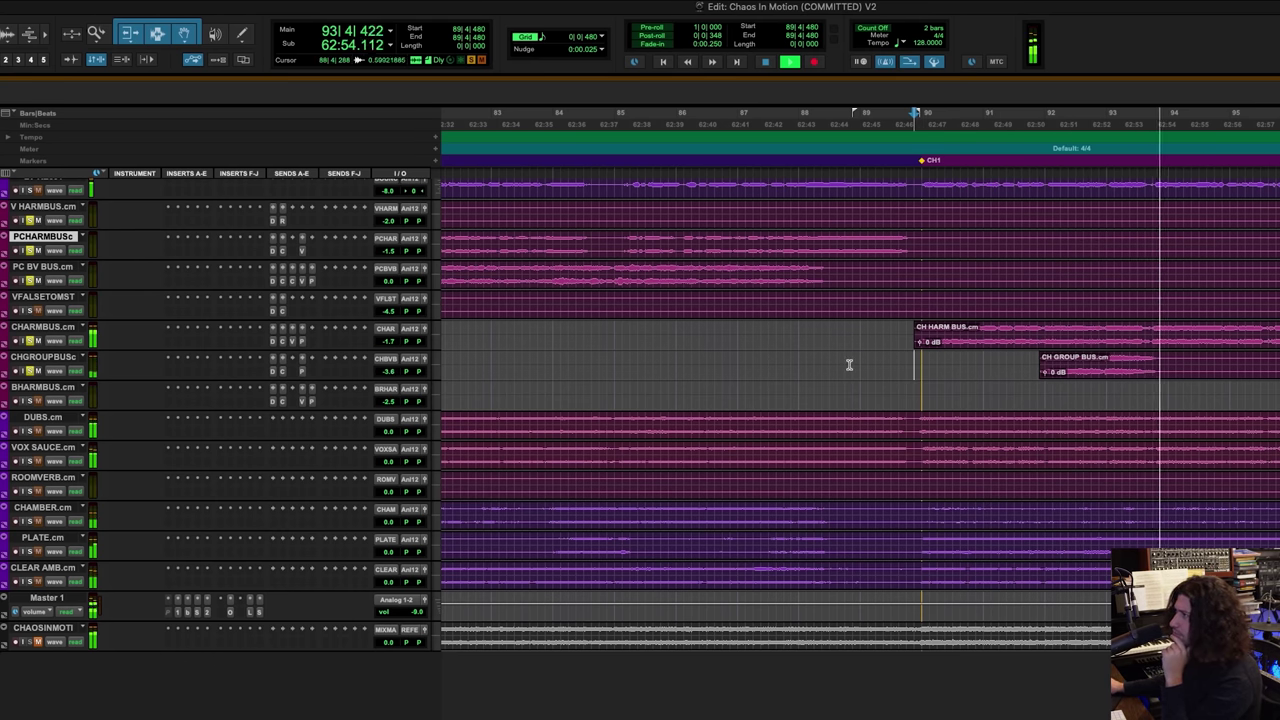
Step: Listen to the chorus from 89|4|480, then stop back at that start point
{"action": "scroll", "coordinate": [849, 364], "scroll_direction": "up", "scroll_amount": 10}
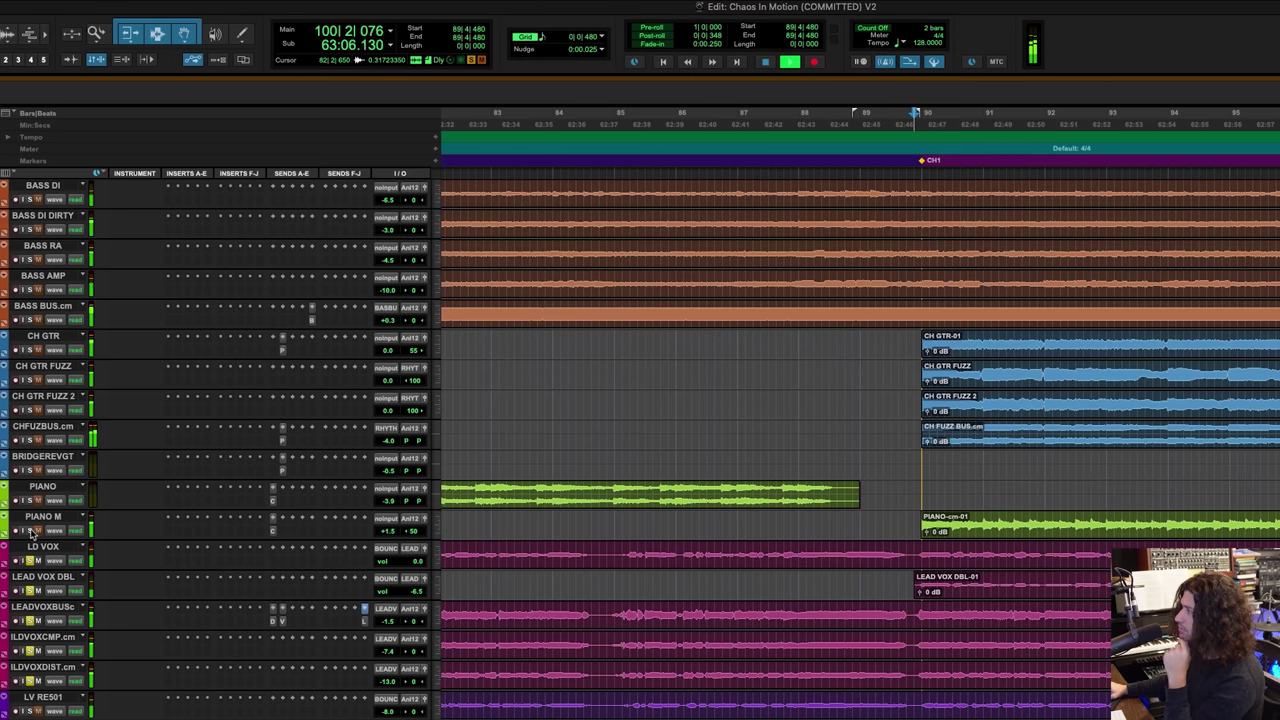
{"action": "key", "text": "space"}
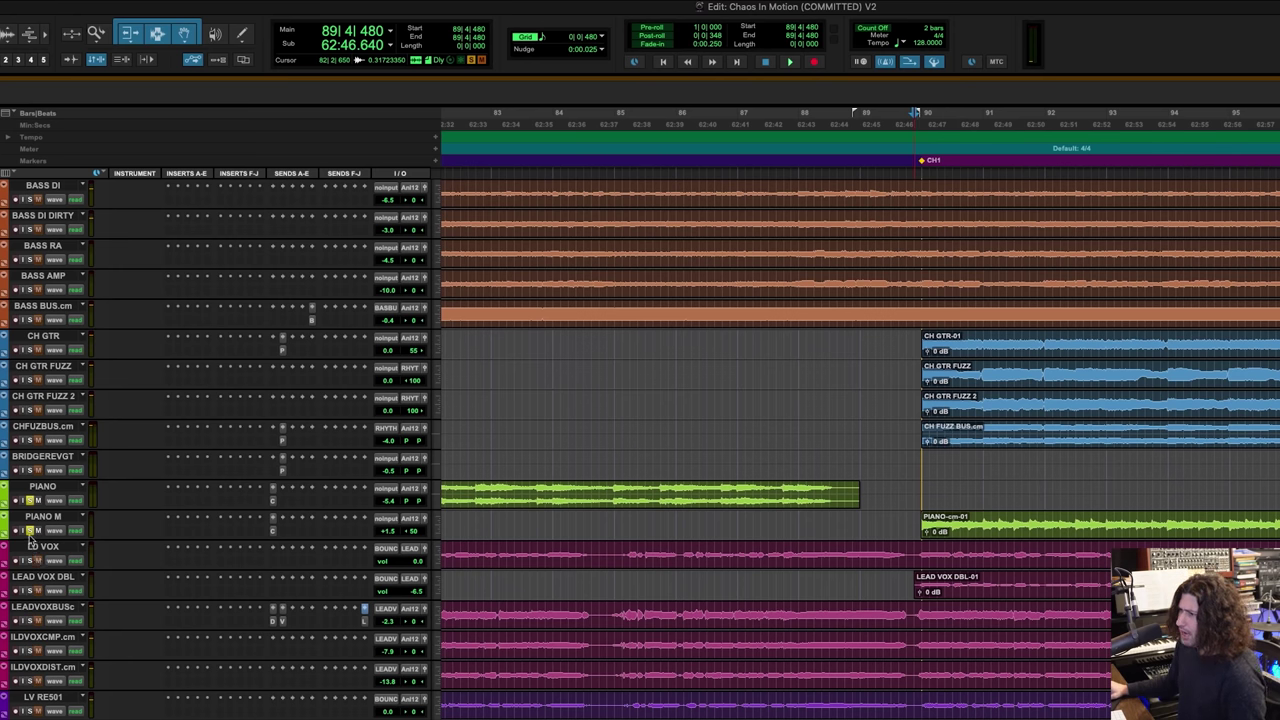
{"action": "scroll", "coordinate": [33, 550], "scroll_direction": "down", "scroll_amount": 6}
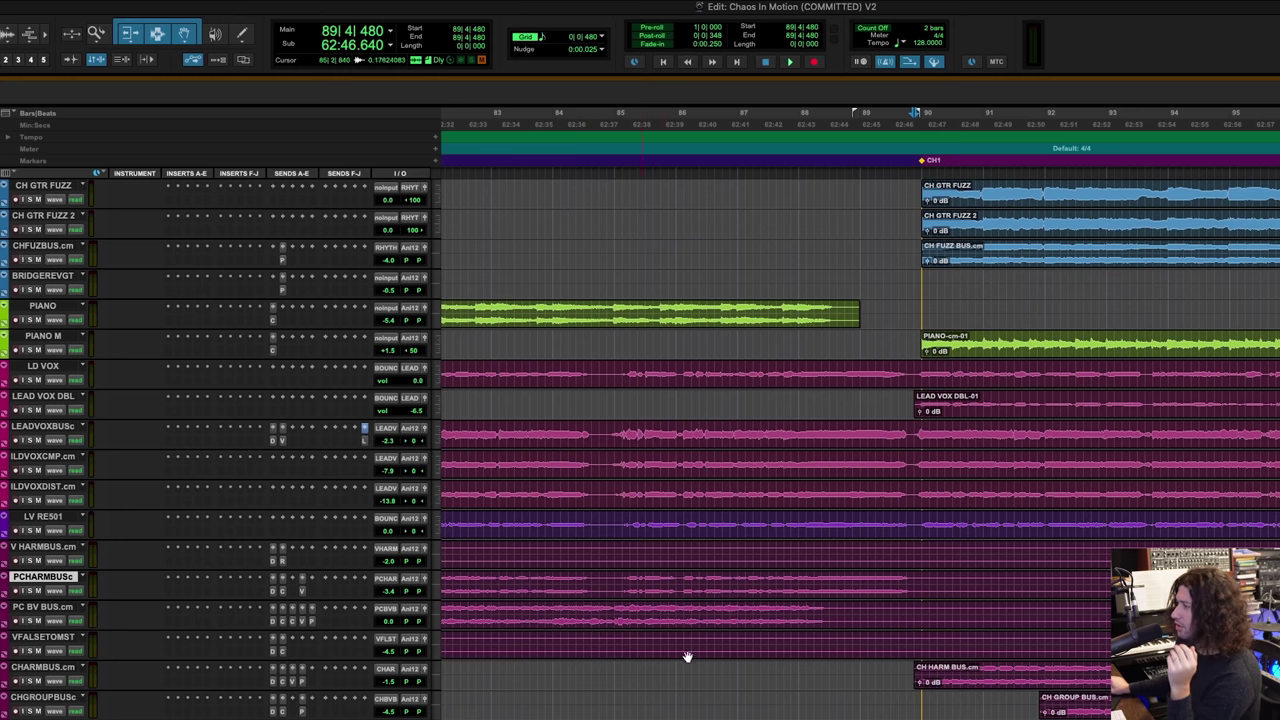
Step: Solo CHGROUPBUSc and play the chorus from 91|3|480 to about bar 100, then stop
{"action": "scroll", "coordinate": [740, 660], "scroll_direction": "down", "scroll_amount": 1}
{"action": "scroll", "coordinate": [779, 669], "scroll_direction": "right", "scroll_amount": 3}
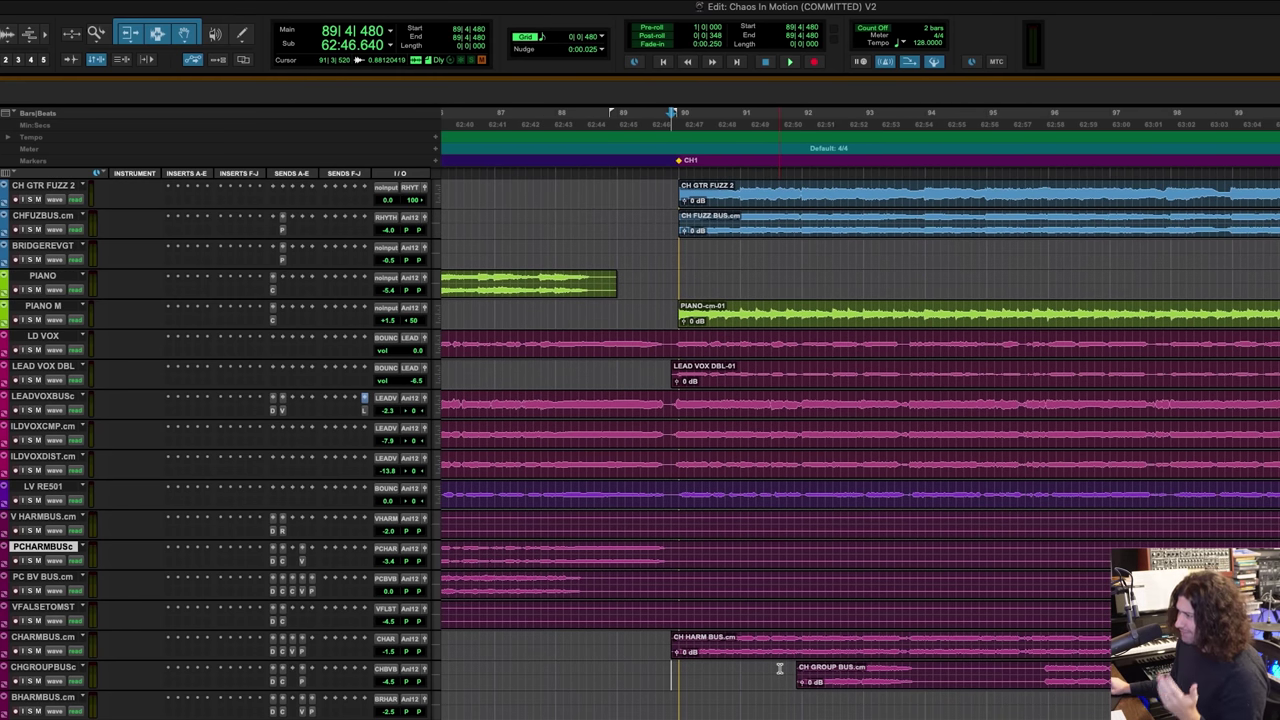
{"action": "left_click", "coordinate": [779, 669]}
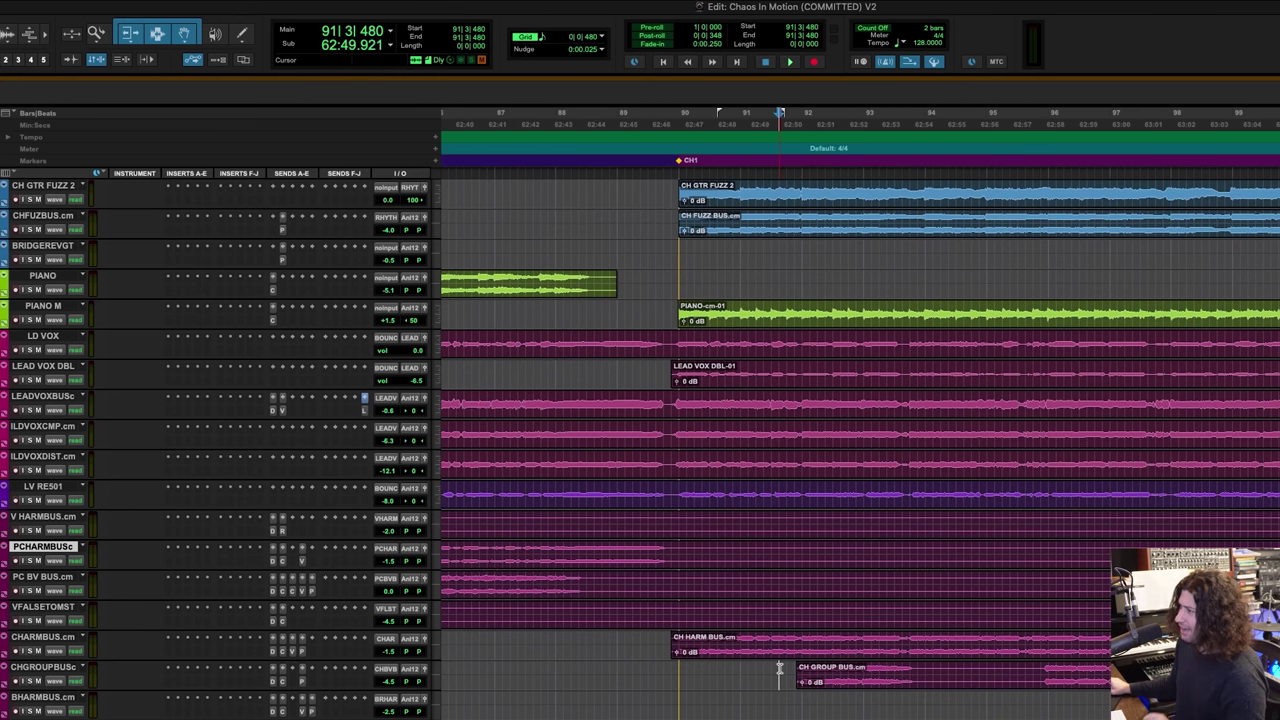
{"action": "left_click", "coordinate": [30, 681]}
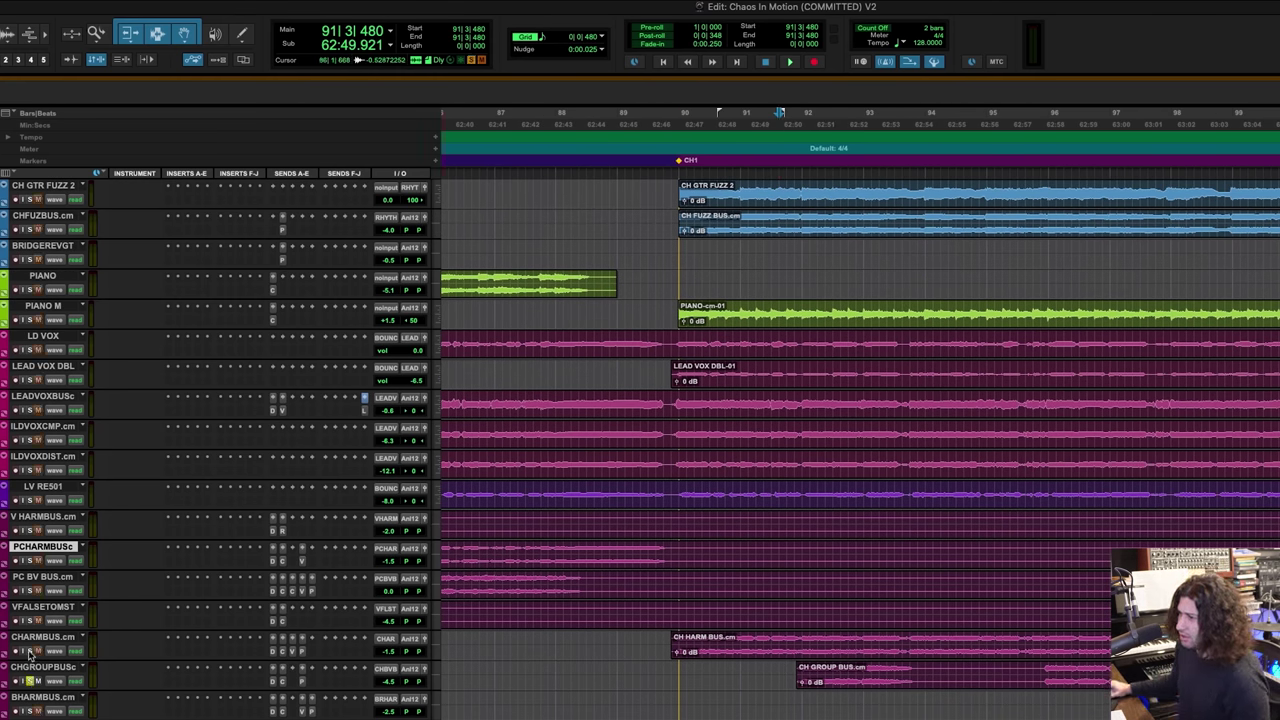
{"action": "key", "text": "space"}
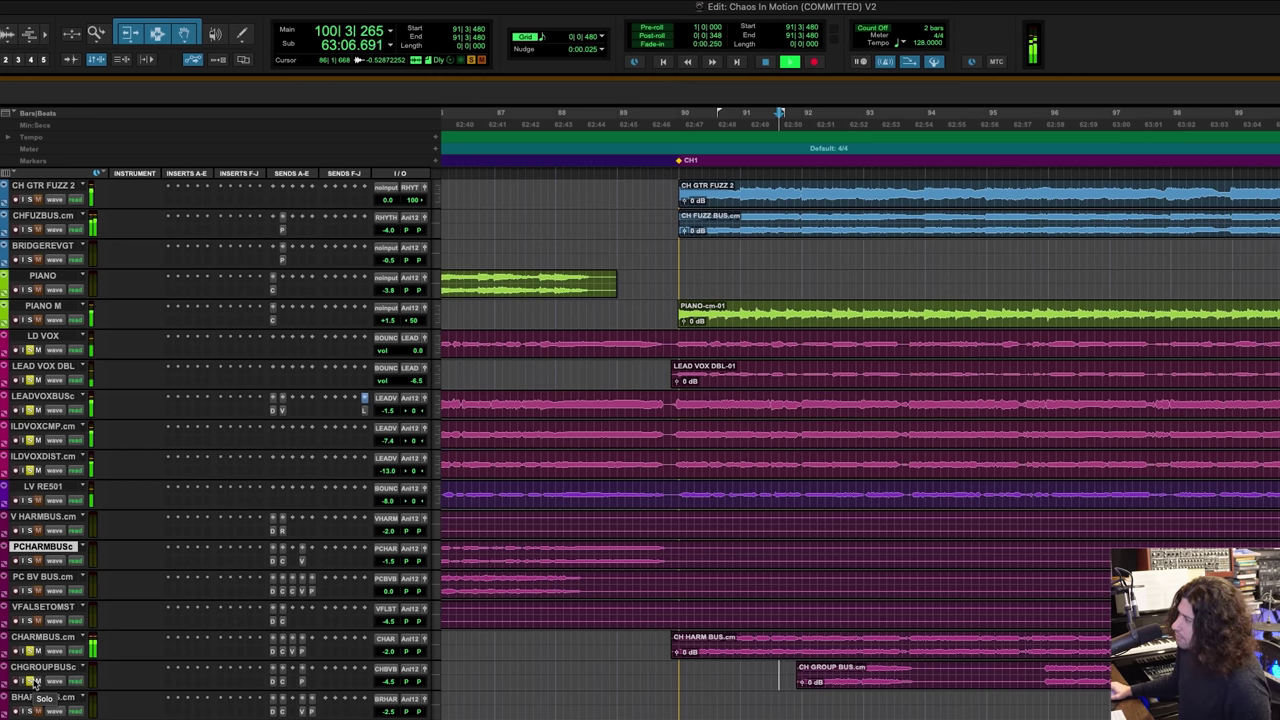
{"action": "key", "text": "space"}
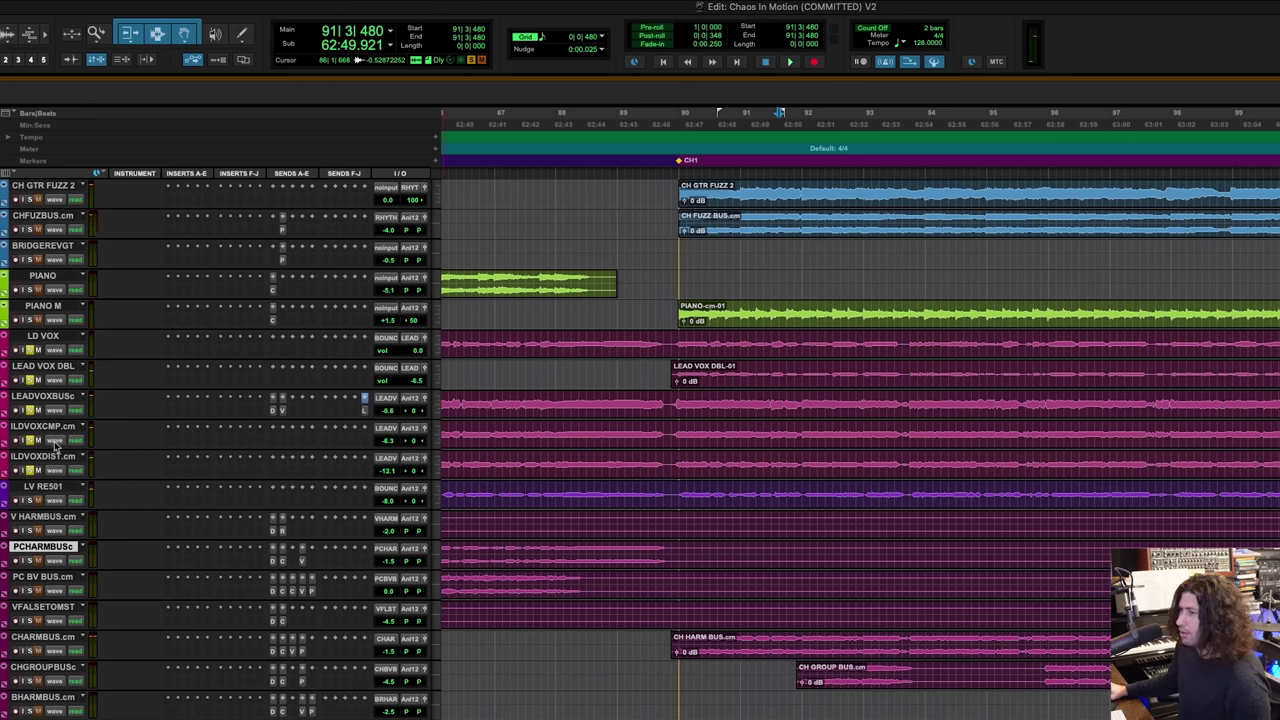
Step: Play the lead-in to the BRIDGE from 101|4|000, then stop
{"action": "scroll", "coordinate": [806, 452], "scroll_direction": "right", "scroll_amount": 6}
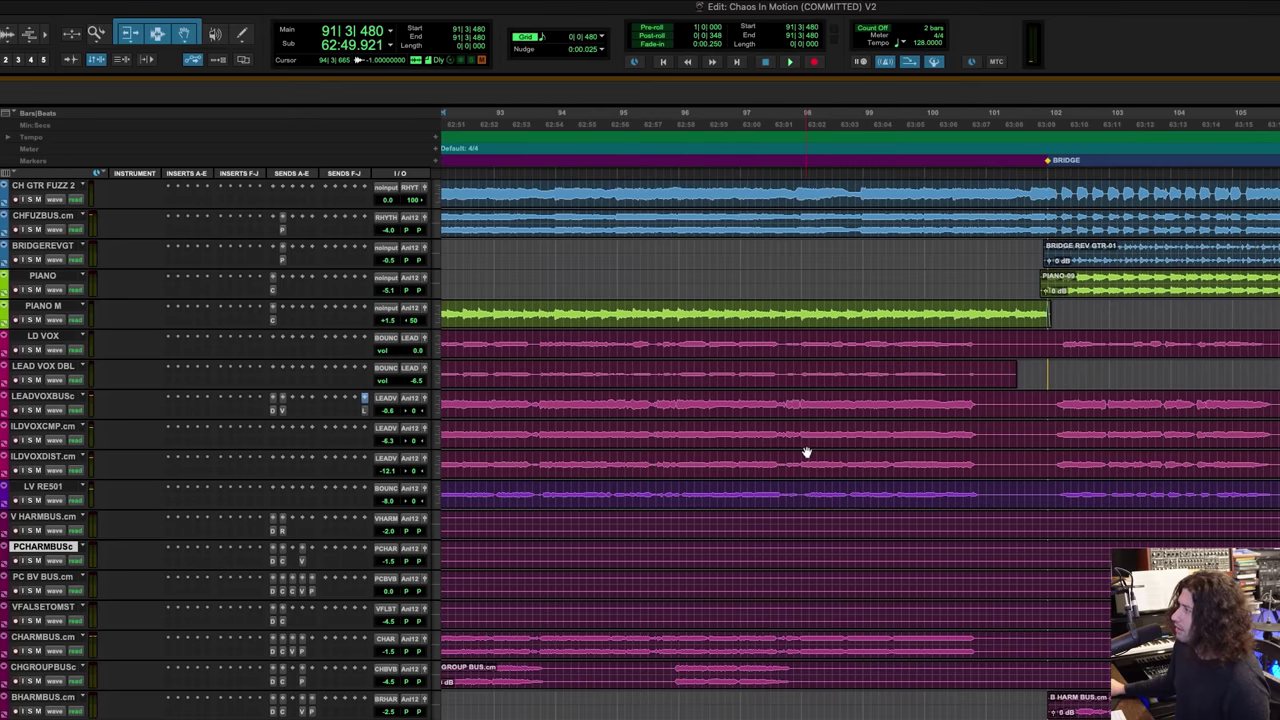
{"action": "scroll", "coordinate": [802, 452], "scroll_direction": "right", "scroll_amount": 4}
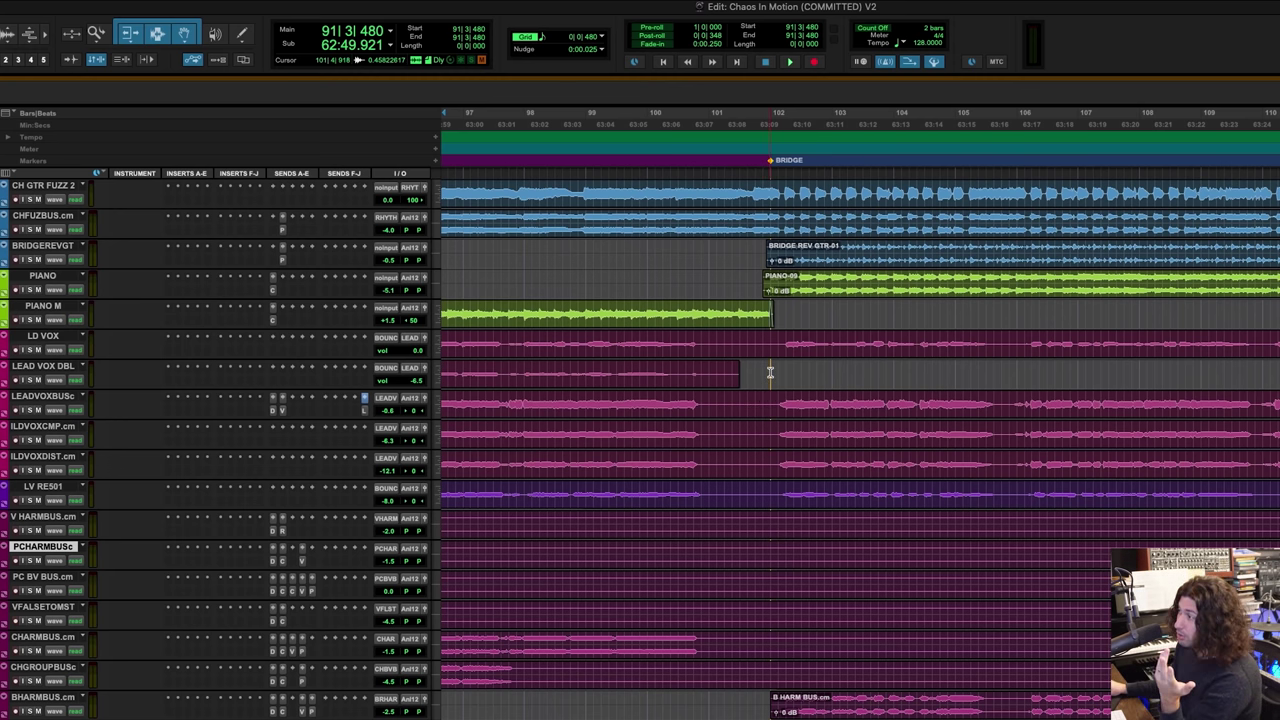
{"action": "left_click", "coordinate": [770, 372]}
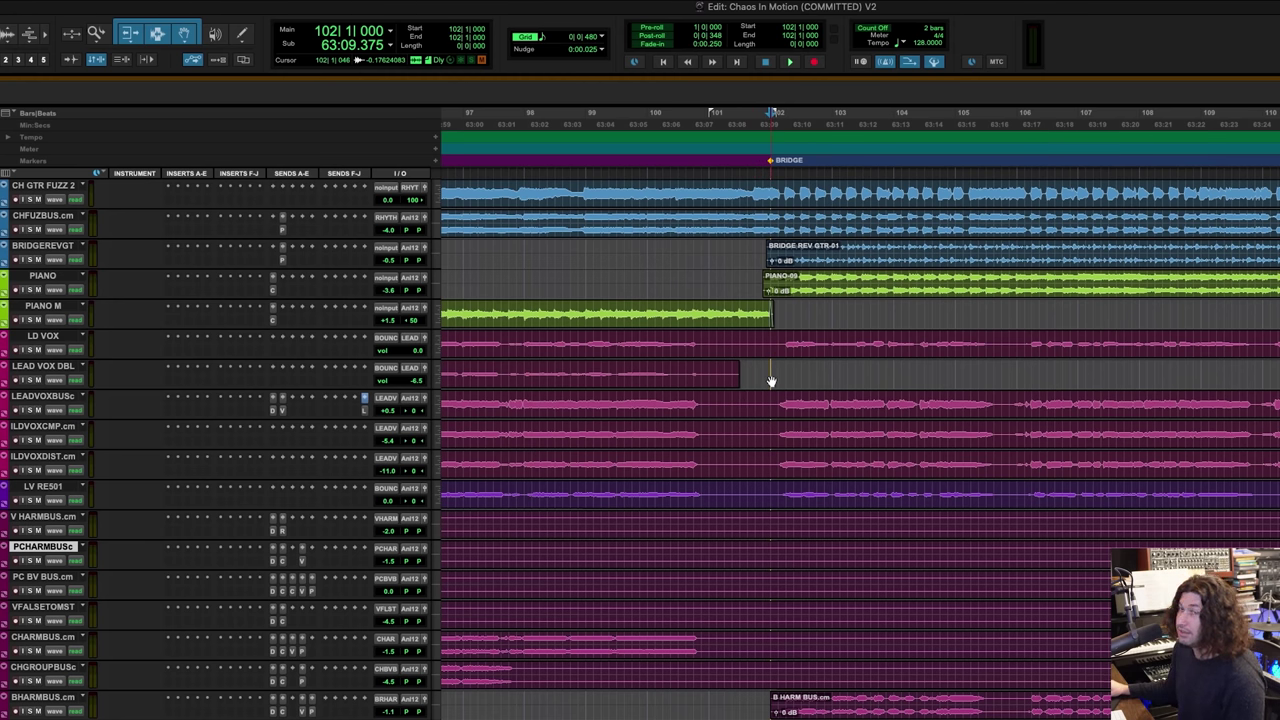
{"action": "left_click", "coordinate": [757, 372]}
{"action": "key", "text": "space"}
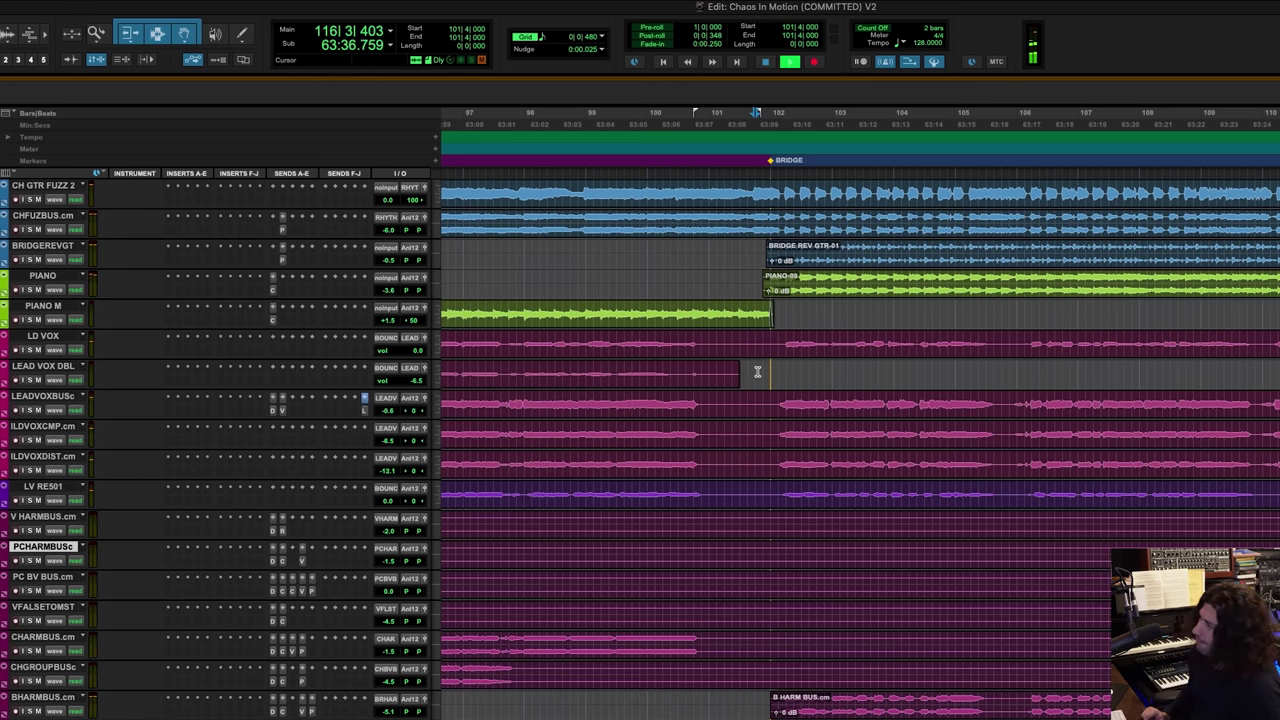
{"action": "key", "text": "space"}
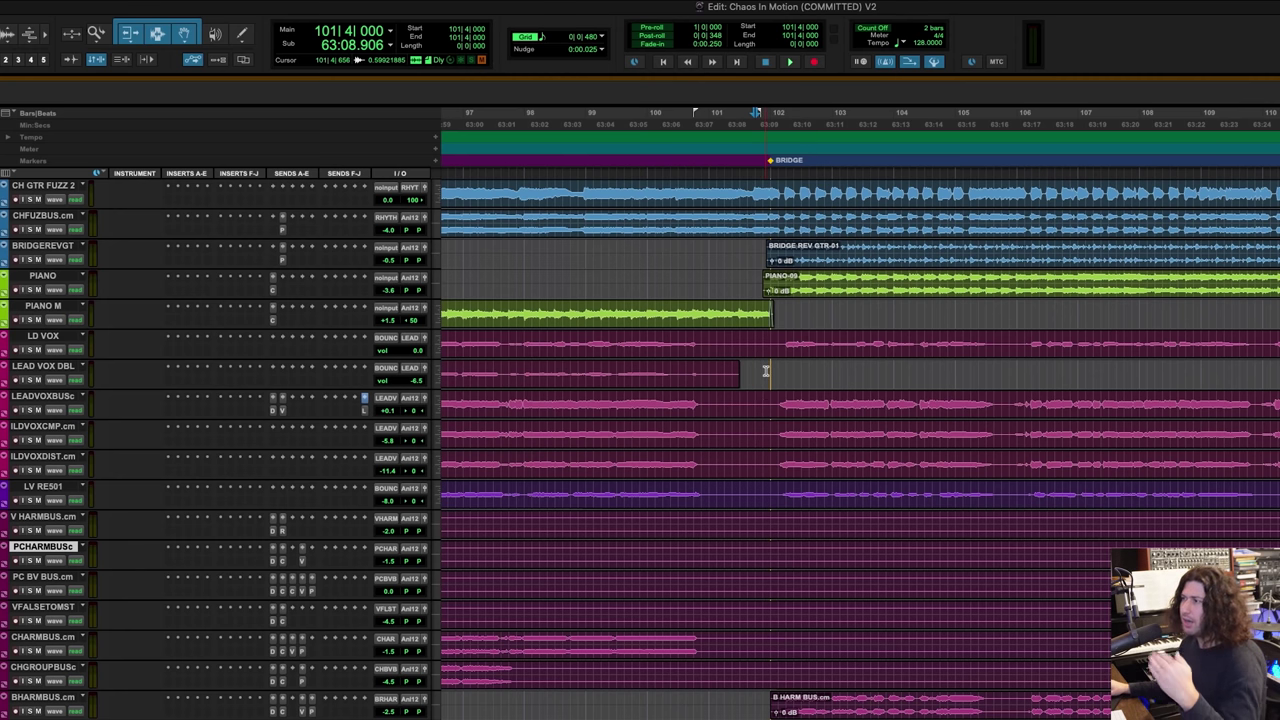
Step: Look ahead to the BREAK 2 and CH2 markers, then set the play position to bar 102
{"action": "scroll", "coordinate": [815, 378], "scroll_direction": "right", "scroll_amount": 6}
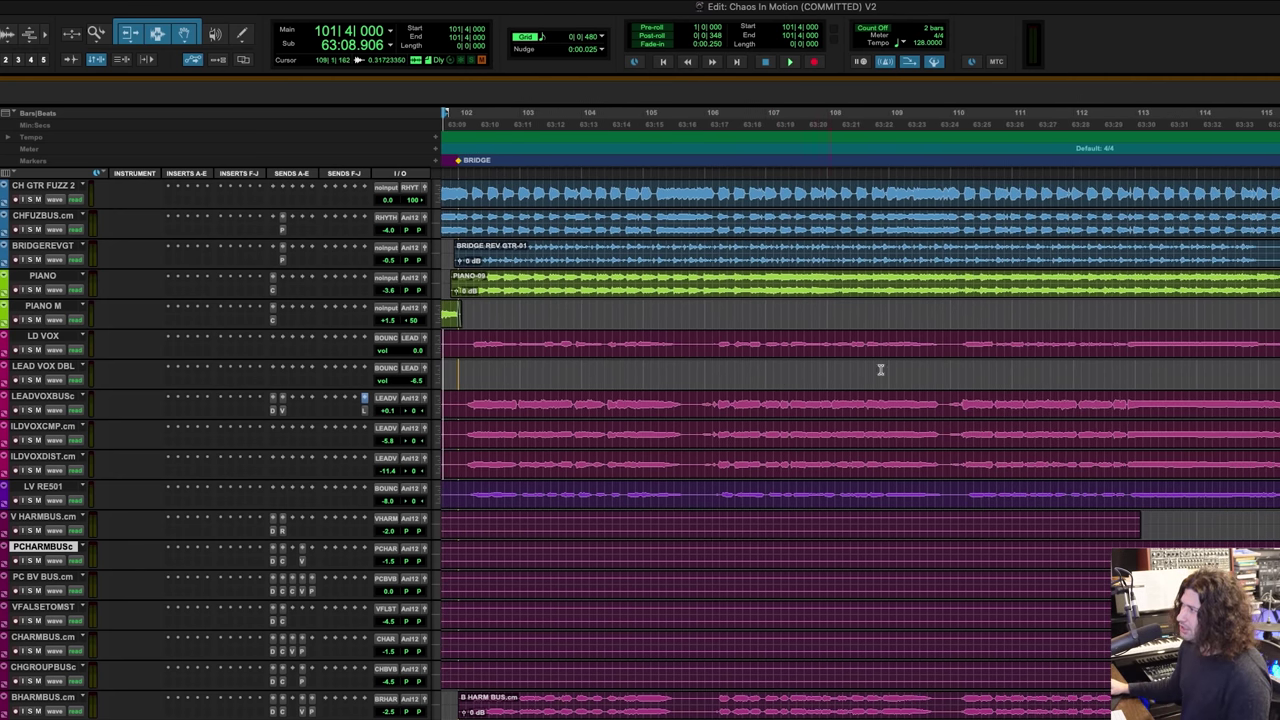
{"action": "scroll", "coordinate": [880, 369], "scroll_direction": "down", "scroll_amount": 4}
{"action": "scroll", "coordinate": [919, 370], "scroll_direction": "down", "scroll_amount": 6}
{"action": "scroll", "coordinate": [920, 372], "scroll_direction": "up", "scroll_amount": 18}
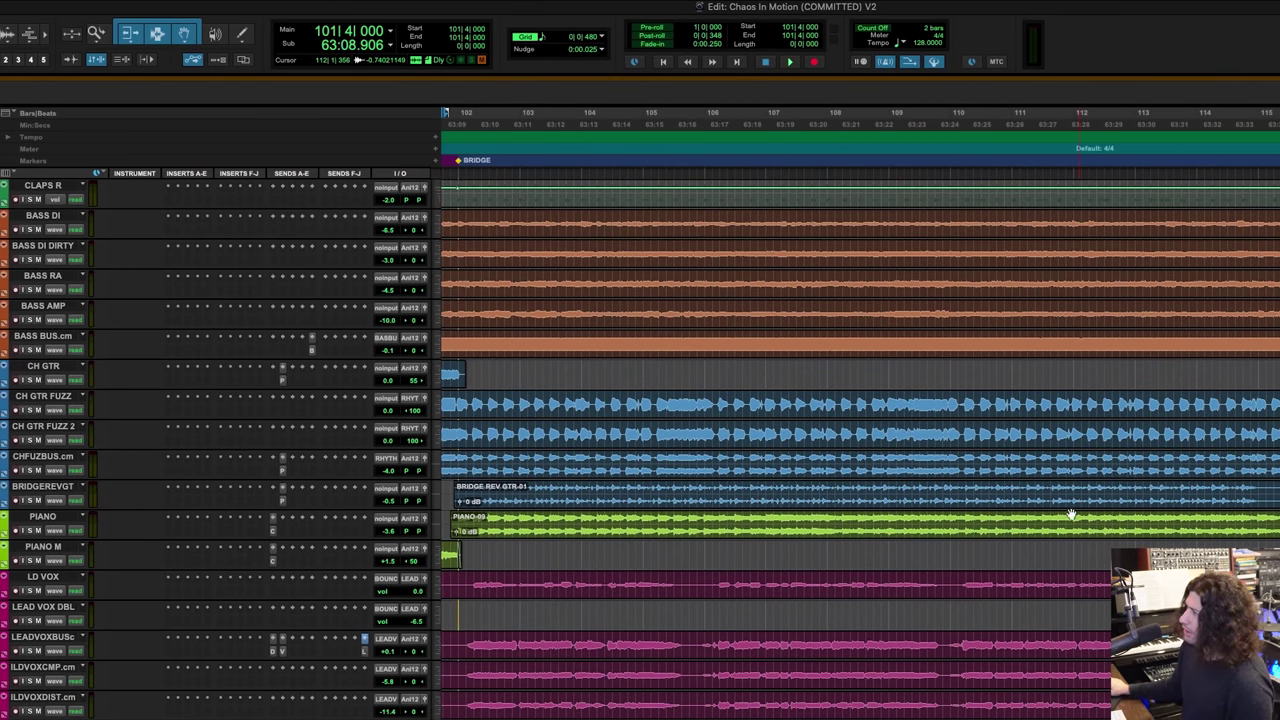
{"action": "scroll", "coordinate": [1020, 551], "scroll_direction": "right", "scroll_amount": 6}
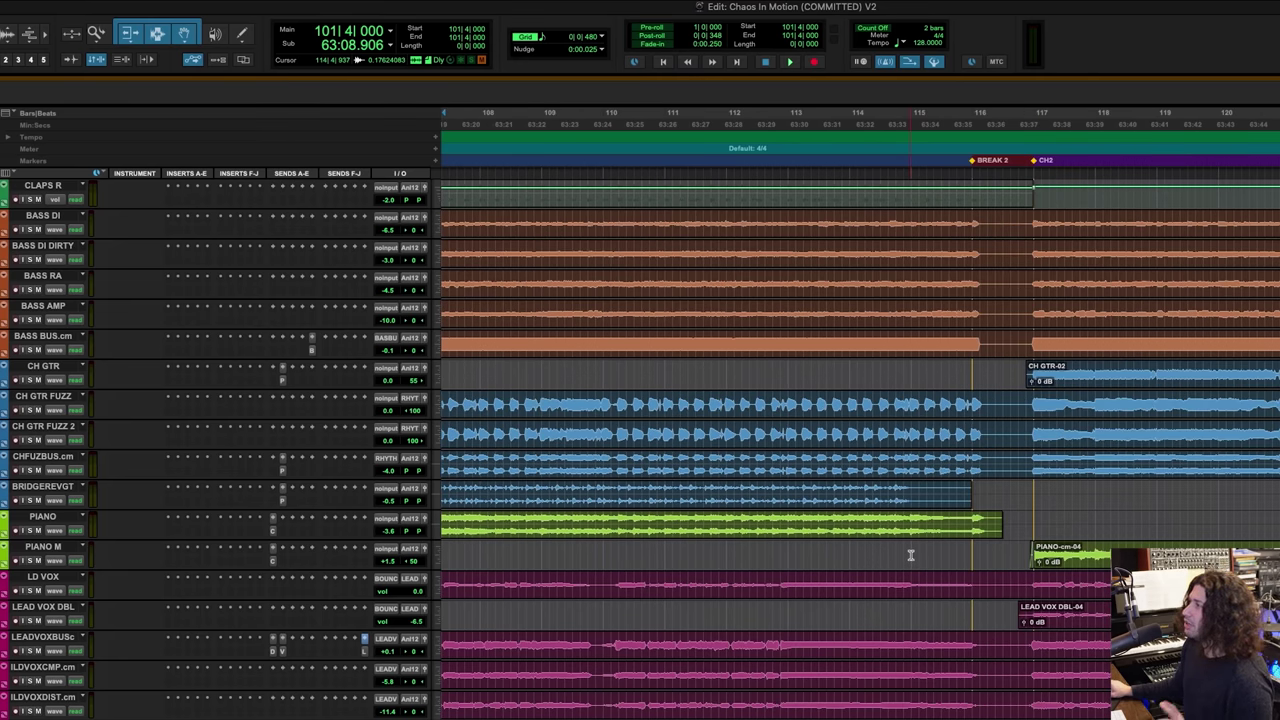
{"action": "scroll", "coordinate": [910, 555], "scroll_direction": "down", "scroll_amount": 10}
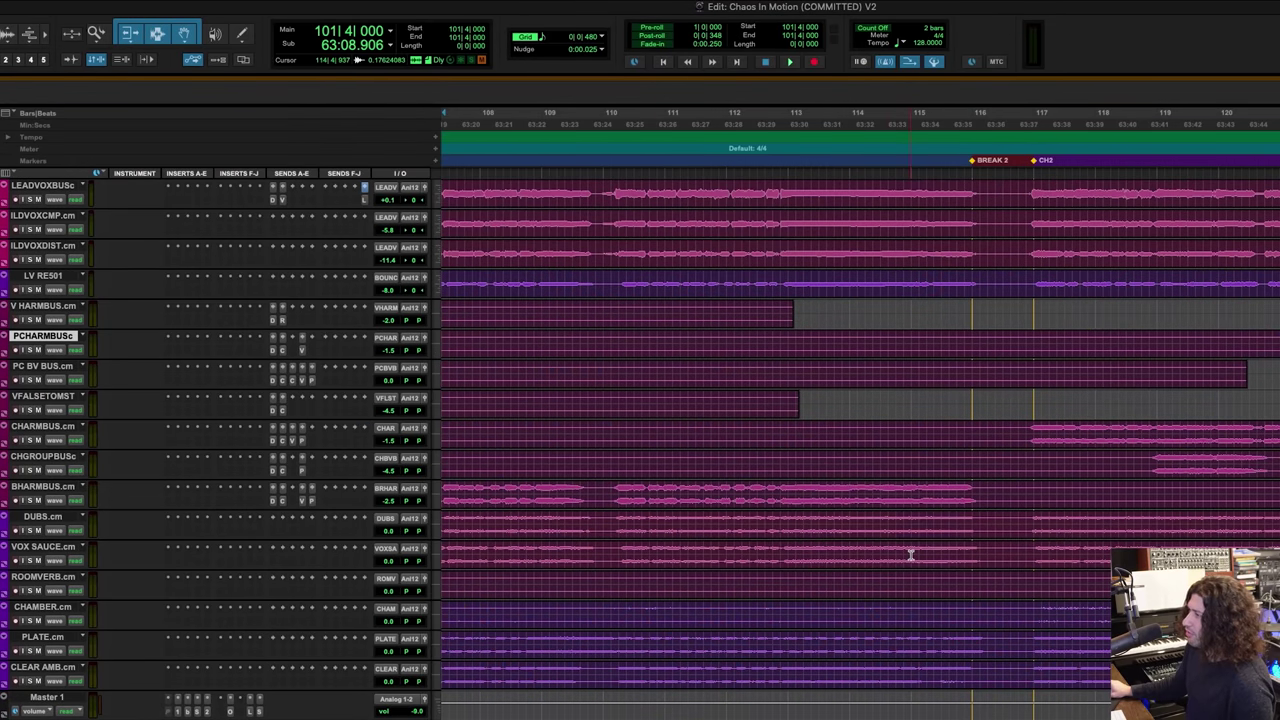
{"action": "scroll", "coordinate": [686, 371], "scroll_direction": "left", "scroll_amount": 8}
{"action": "left_click", "coordinate": [686, 371]}
{"action": "scroll", "coordinate": [686, 371], "scroll_direction": "up", "scroll_amount": 10}
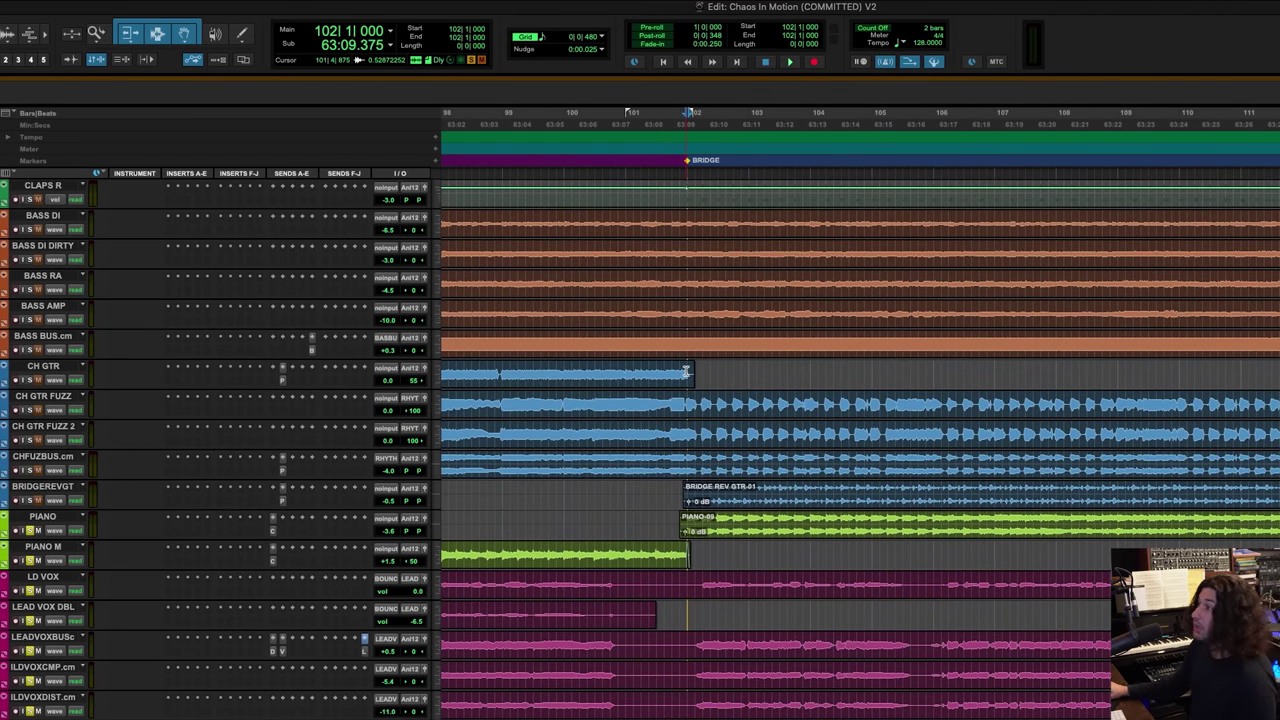
Step: Play the bridge from bar 102 and solo TAMBOURINE 1, CLAPS L and CLAPS R
{"action": "key", "text": "space"}
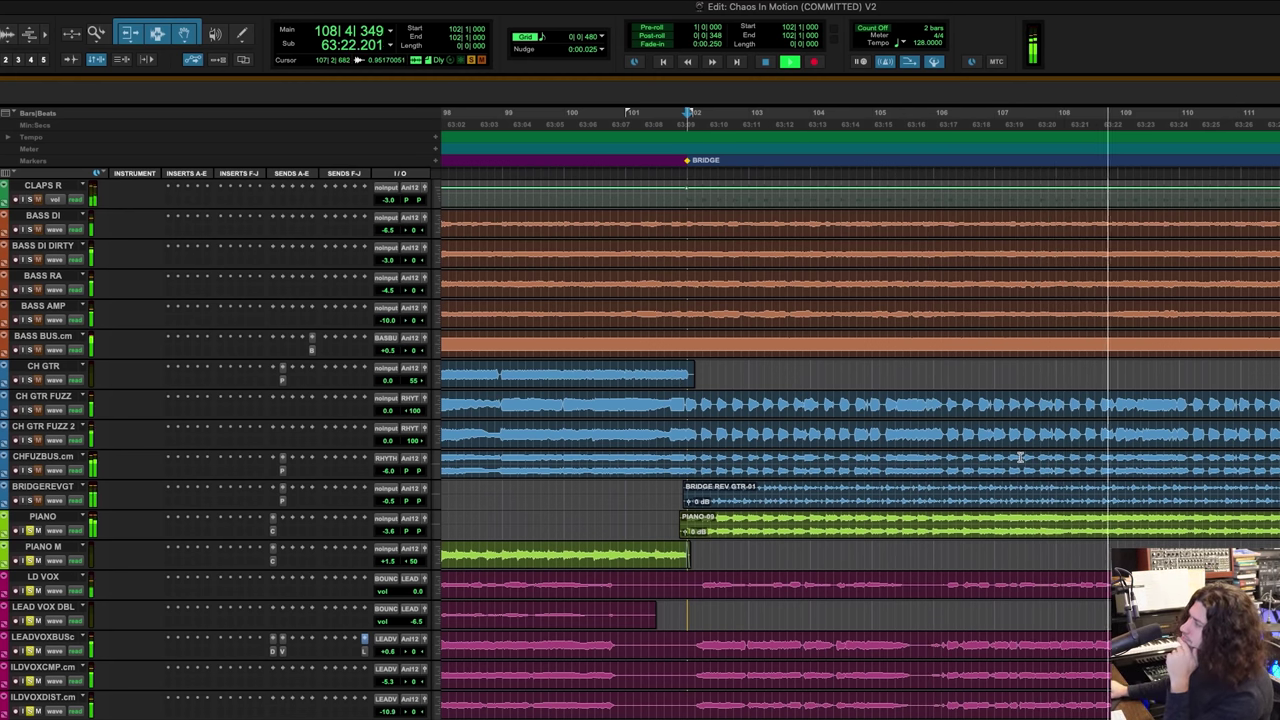
{"action": "scroll", "coordinate": [1017, 457], "scroll_direction": "down", "scroll_amount": 5}
{"action": "scroll", "coordinate": [1017, 457], "scroll_direction": "up", "scroll_amount": 10}
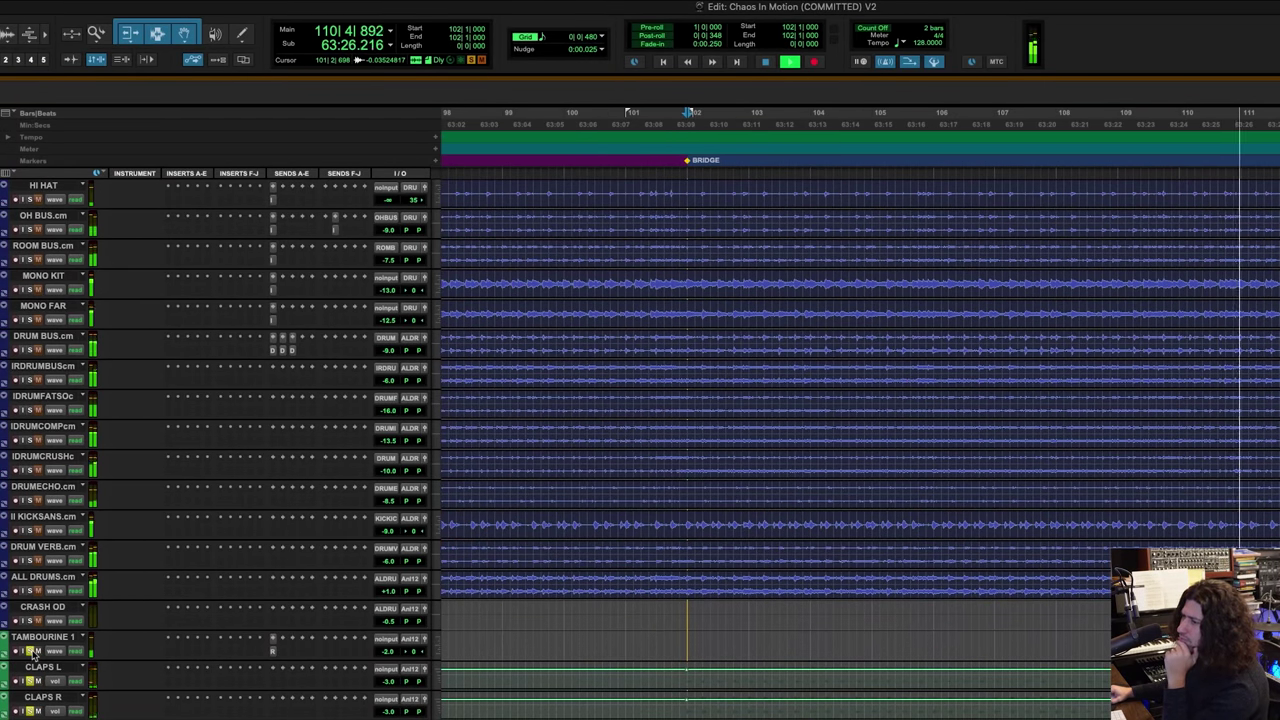
{"action": "left_click", "coordinate": [31, 651]}
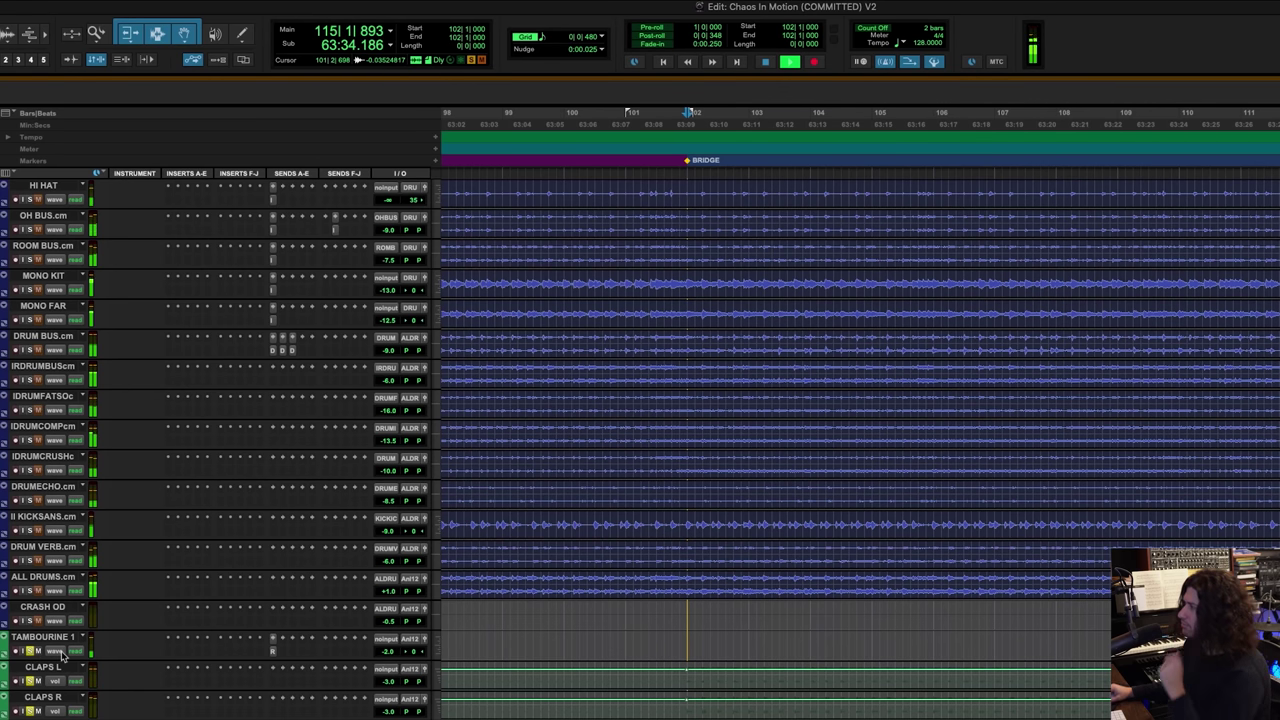
Step: Stop, then replay the bridge from the BRIDGE marker at bar 102
{"action": "key", "text": "space"}
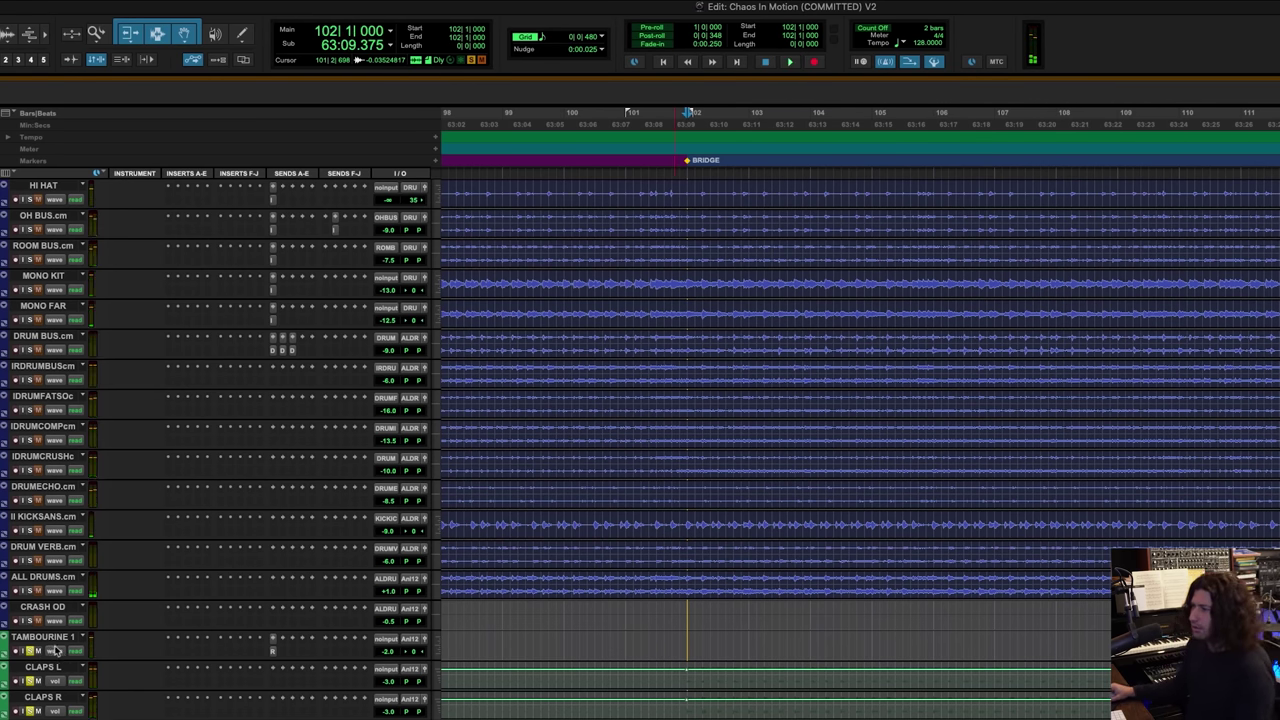
{"action": "scroll", "coordinate": [388, 593], "scroll_direction": "down", "scroll_amount": 6}
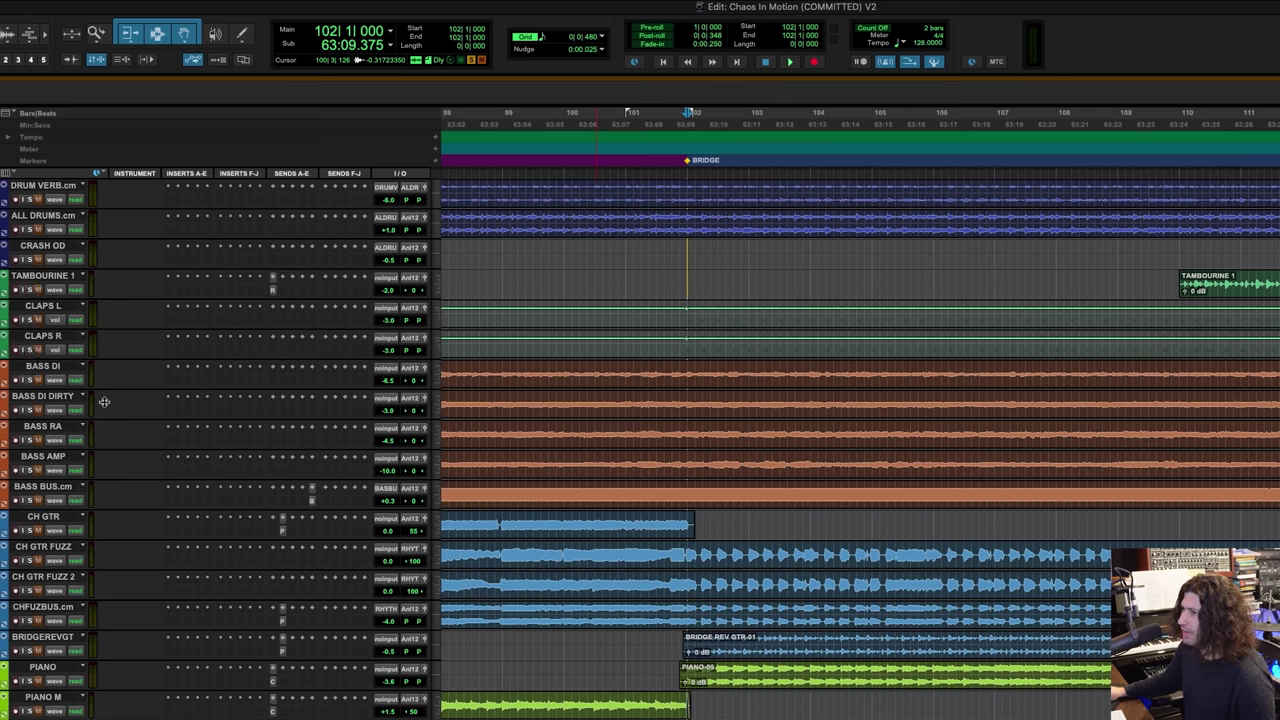
{"action": "scroll", "coordinate": [167, 474], "scroll_direction": "down", "scroll_amount": 2}
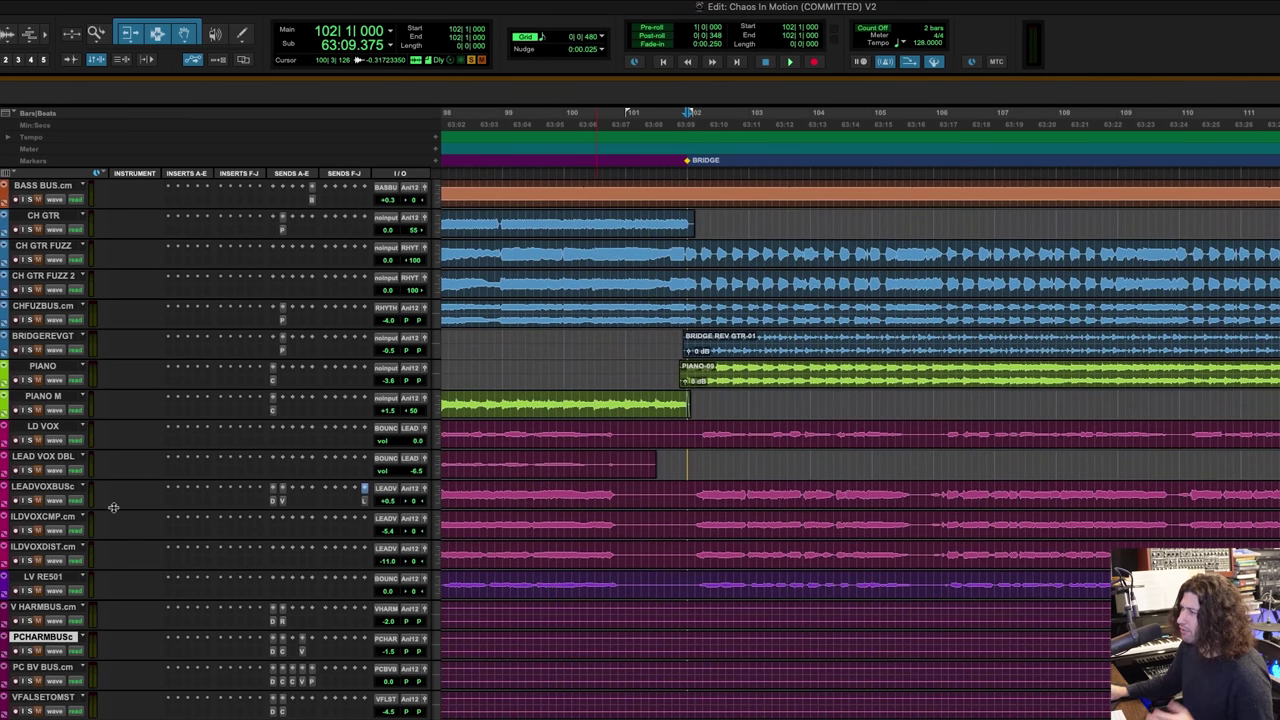
{"action": "scroll", "coordinate": [506, 446], "scroll_direction": "up", "scroll_amount": 5}
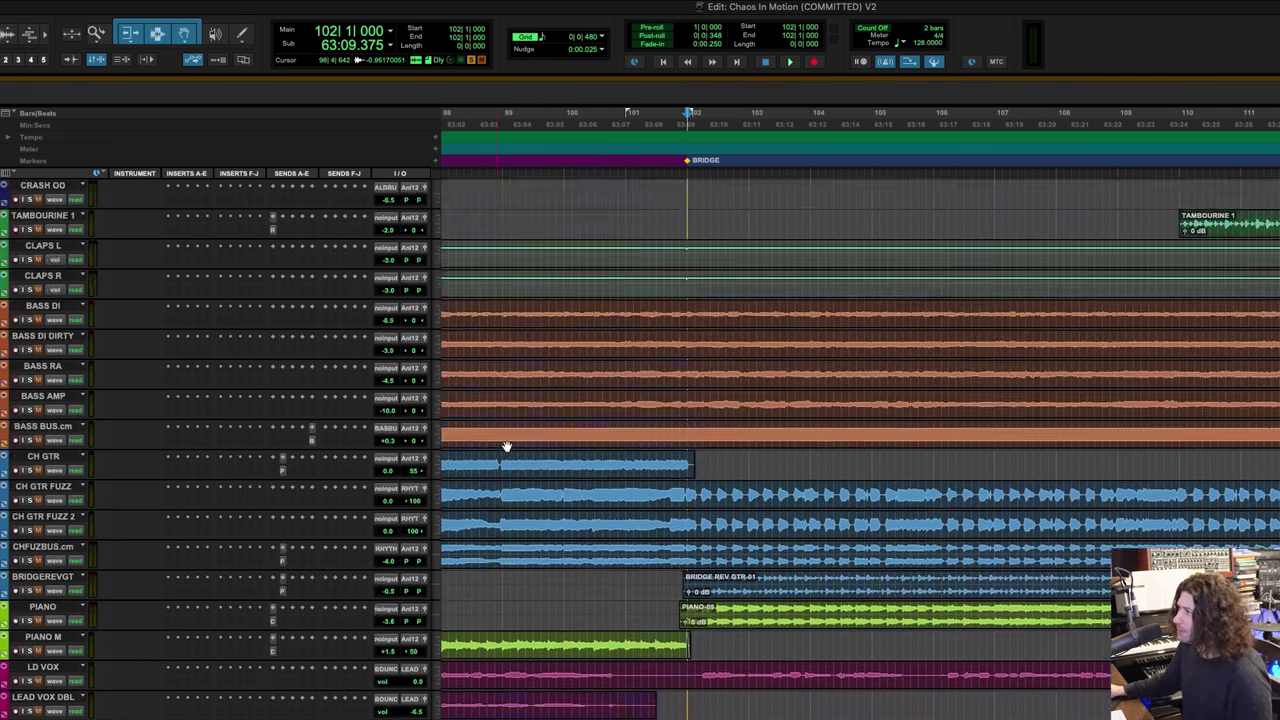
{"action": "left_click", "coordinate": [688, 212]}
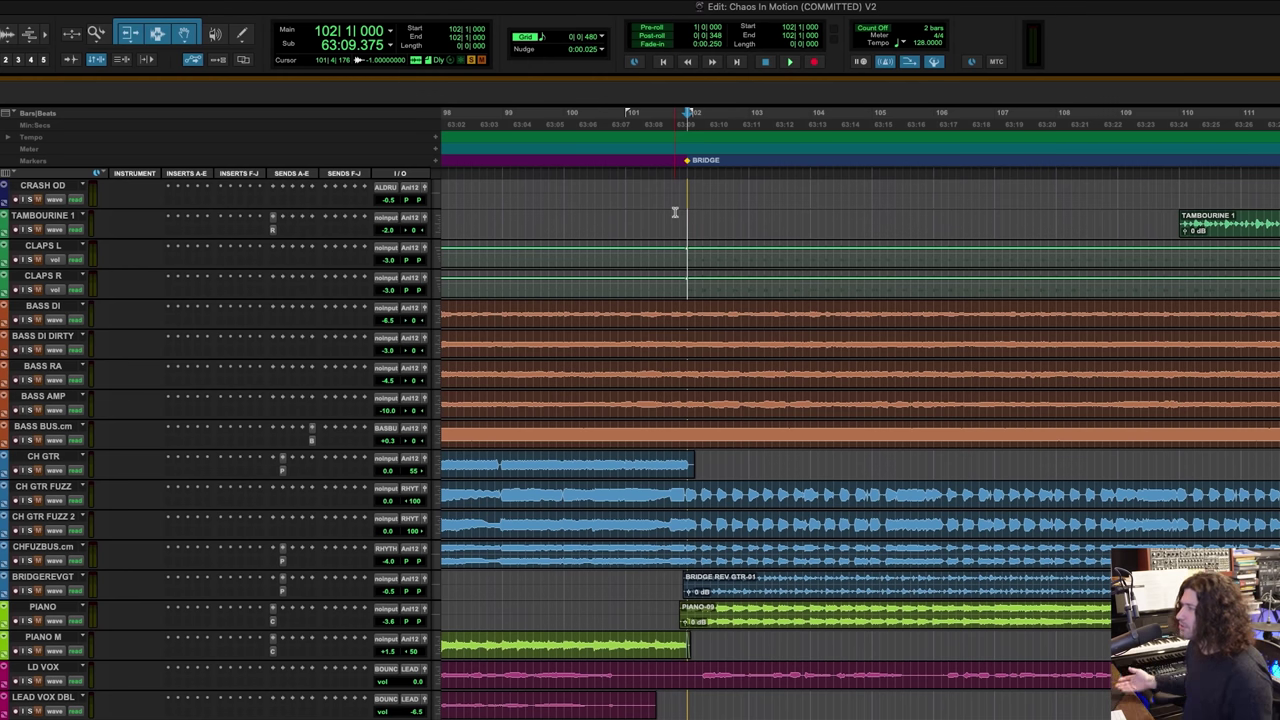
{"action": "key", "text": "space"}
{"action": "scroll", "coordinate": [680, 250], "scroll_direction": "down", "scroll_amount": 4}
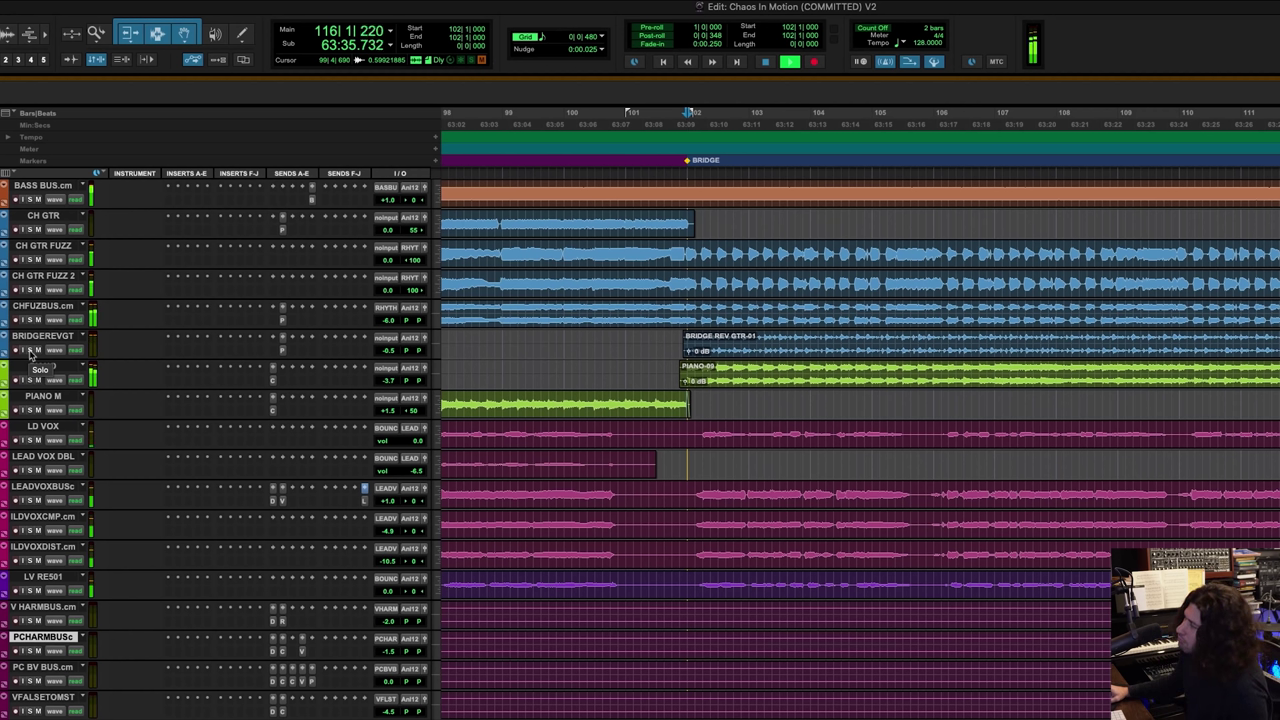
Step: Solo CHFUZBUS.cm and play the guitars from bar 102, then stop
{"action": "key", "text": "space"}
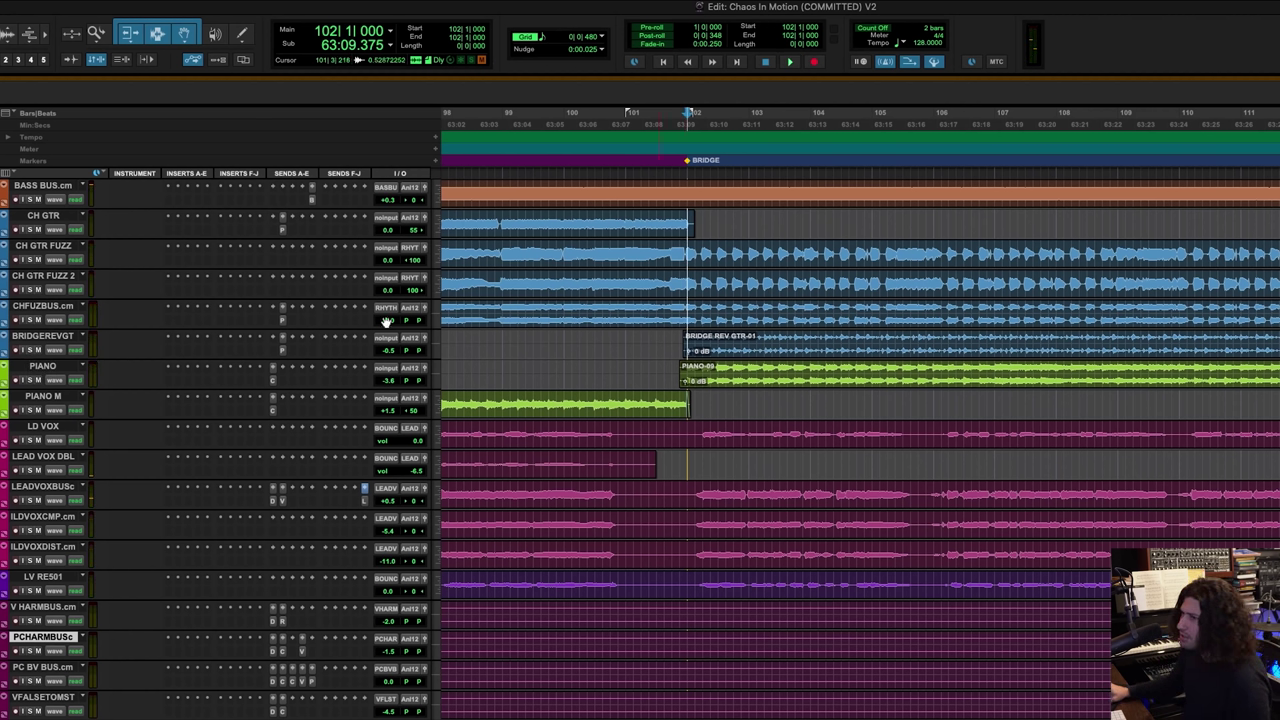
{"action": "left_click", "coordinate": [30, 320]}
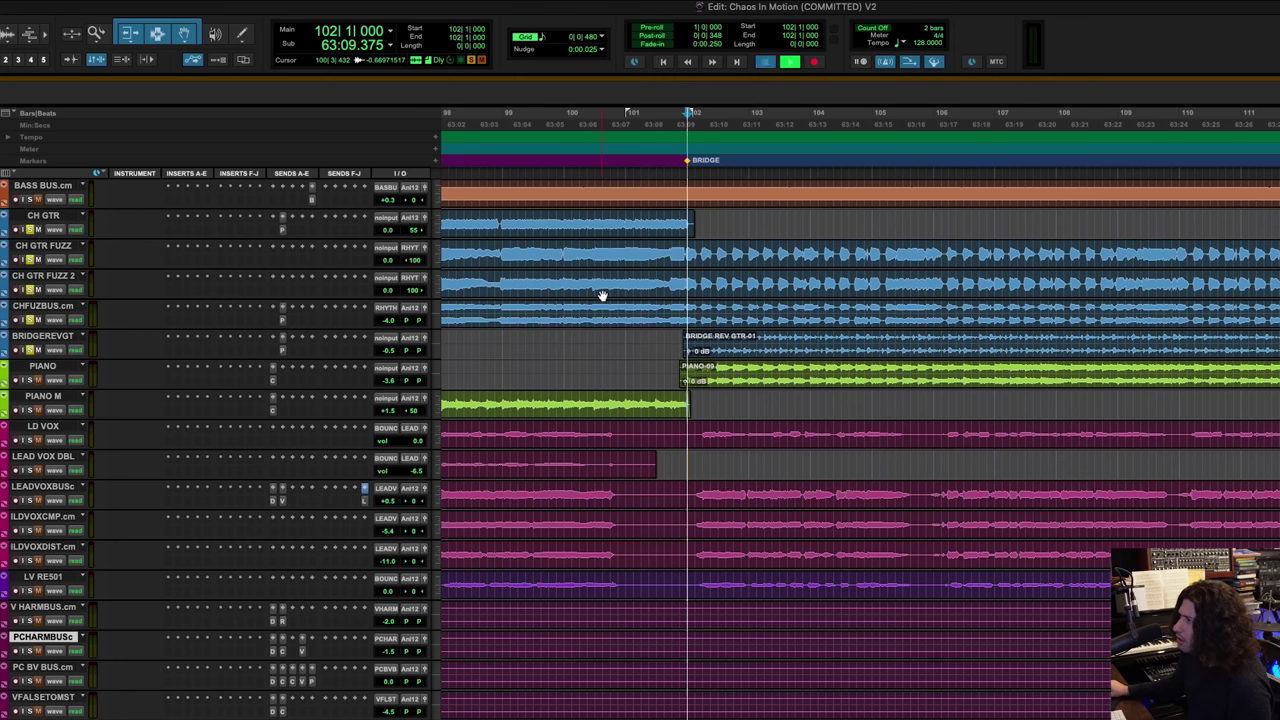
{"action": "key", "text": "space"}
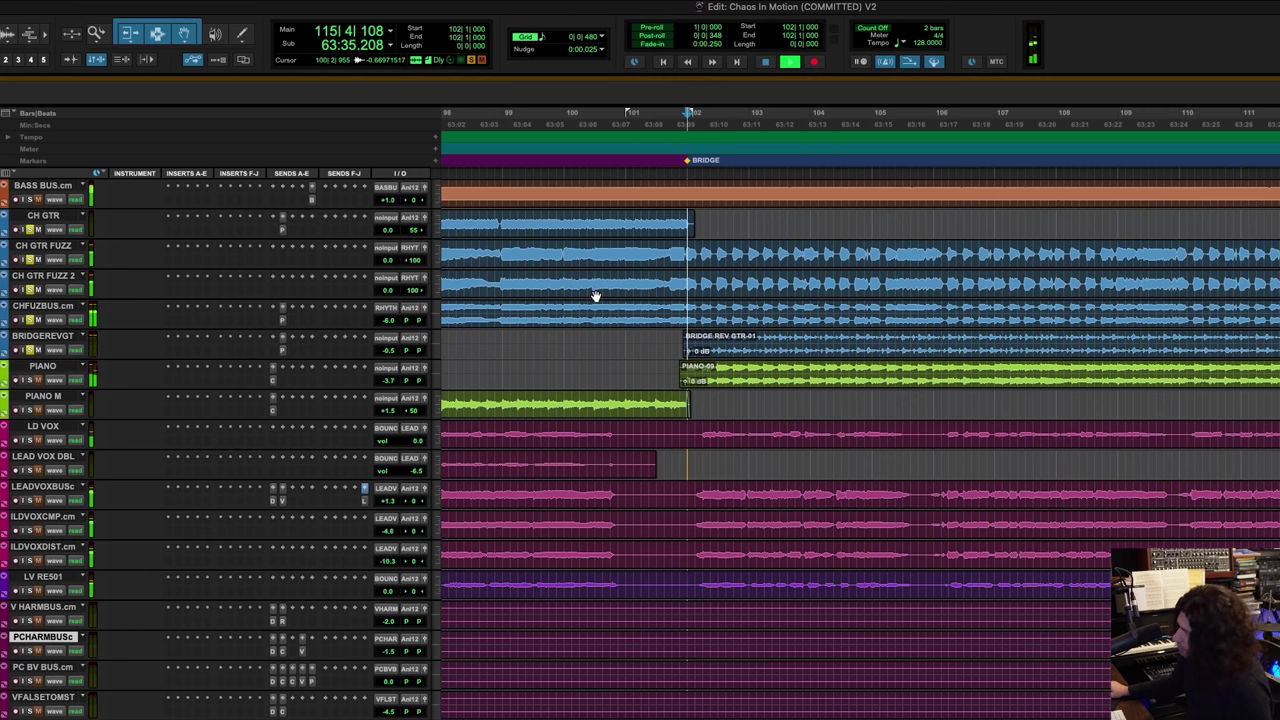
{"action": "key", "text": "space"}
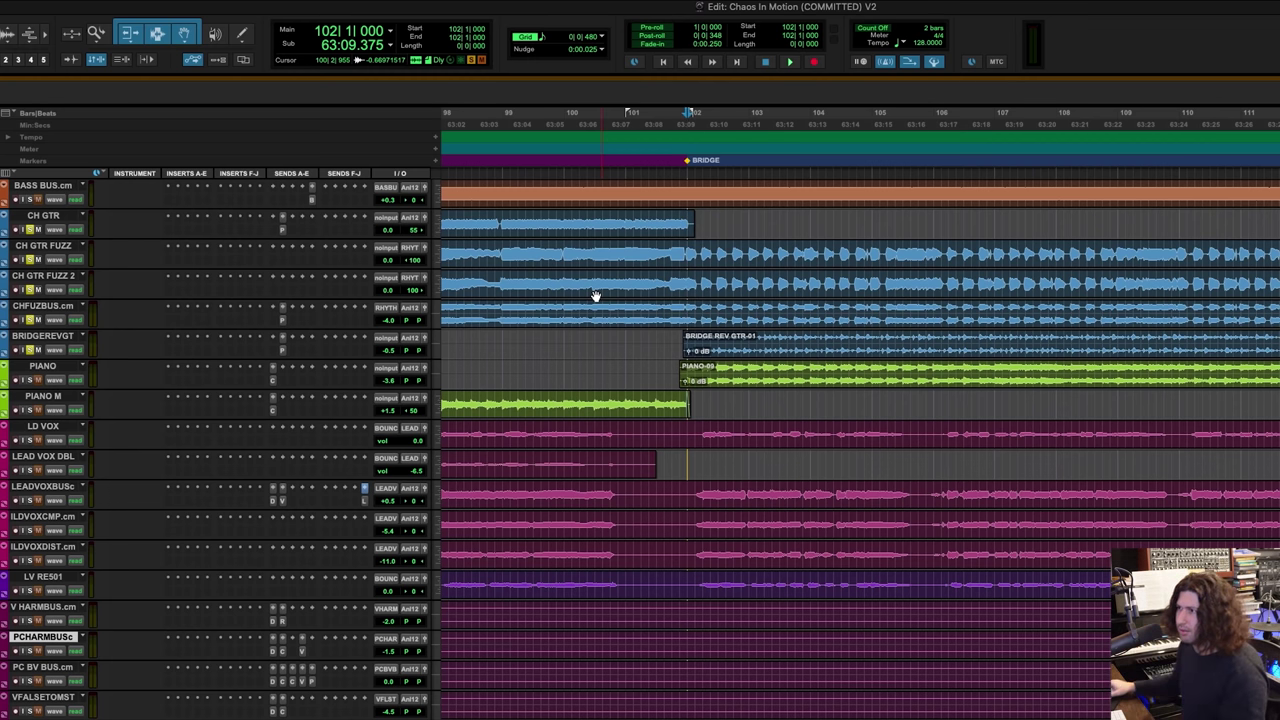
Step: Set the playback start to bar 123, after first trying bar 117
{"action": "scroll", "coordinate": [650, 300], "scroll_direction": "right", "scroll_amount": 5}
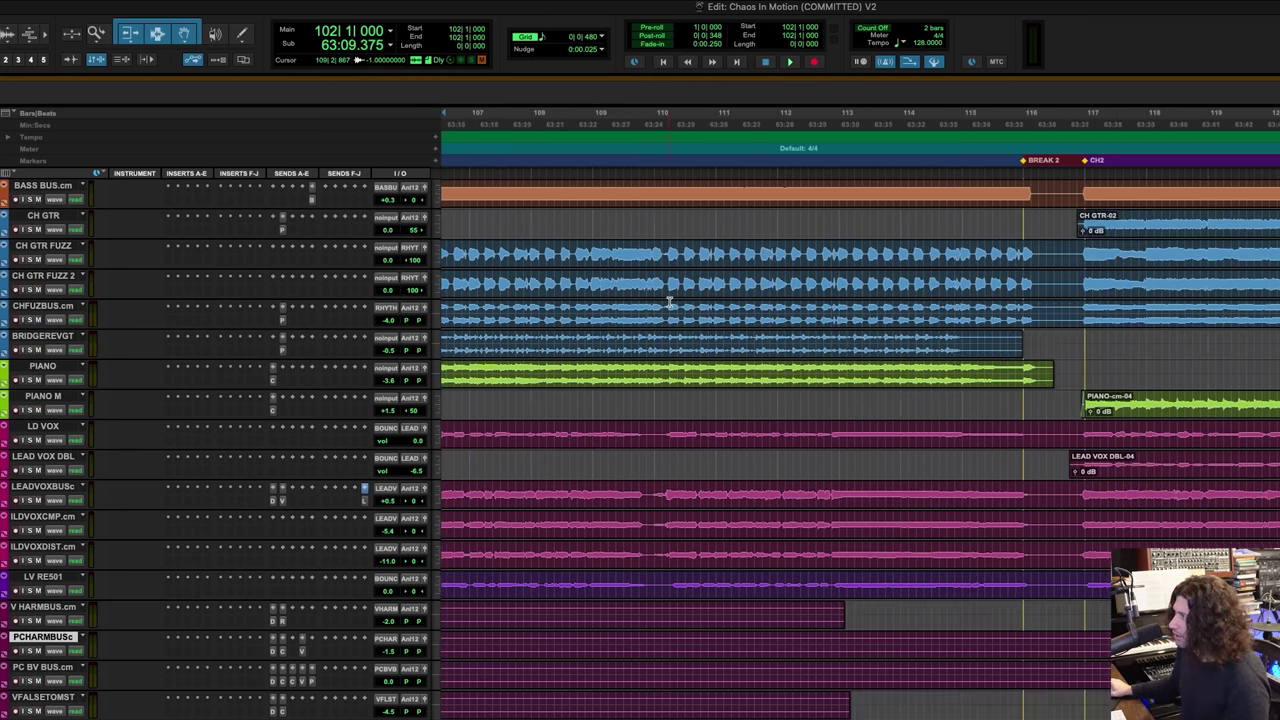
{"action": "scroll", "coordinate": [670, 302], "scroll_direction": "right", "scroll_amount": 5}
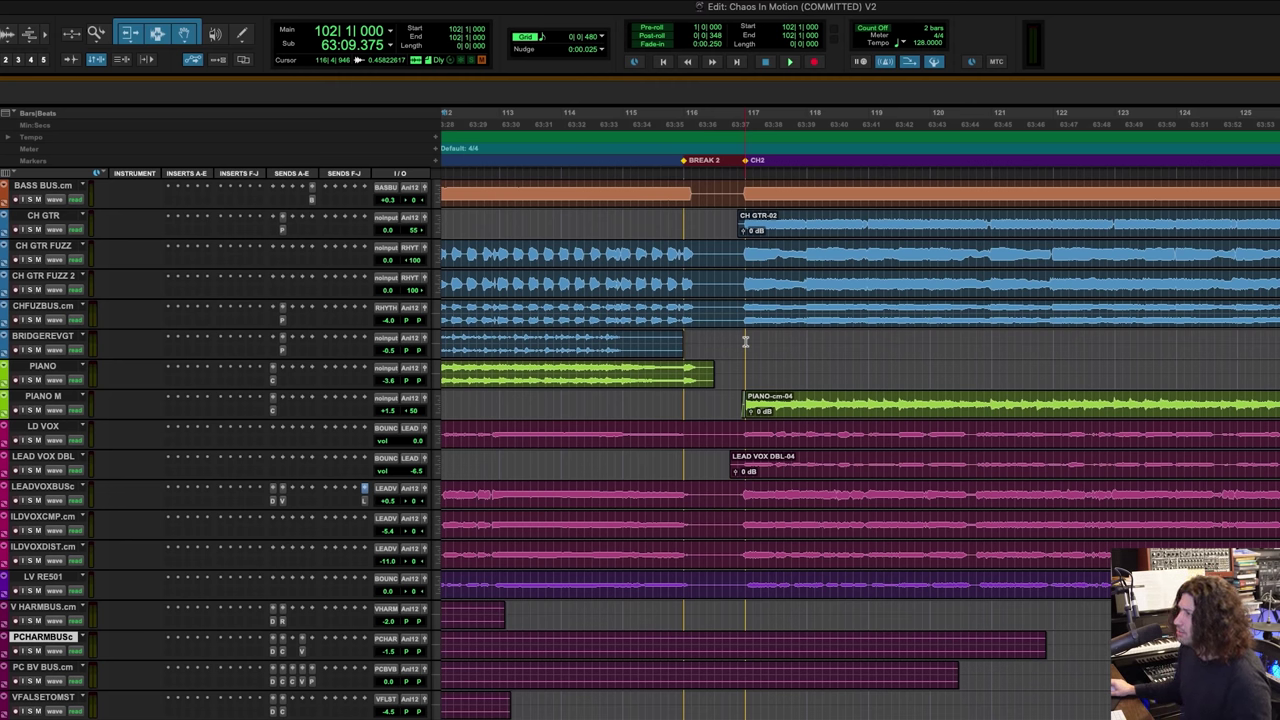
{"action": "left_click", "coordinate": [745, 341]}
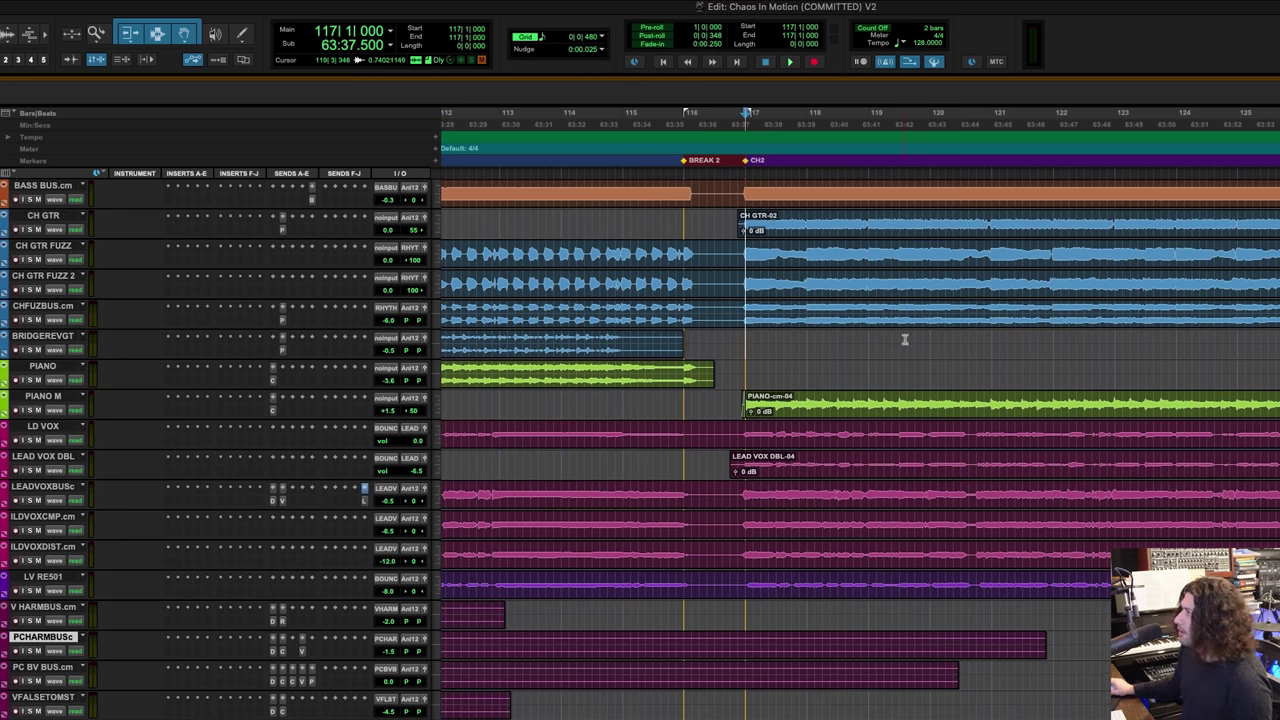
{"action": "scroll", "coordinate": [890, 340], "scroll_direction": "right", "scroll_amount": 5}
{"action": "left_click", "coordinate": [783, 343]}
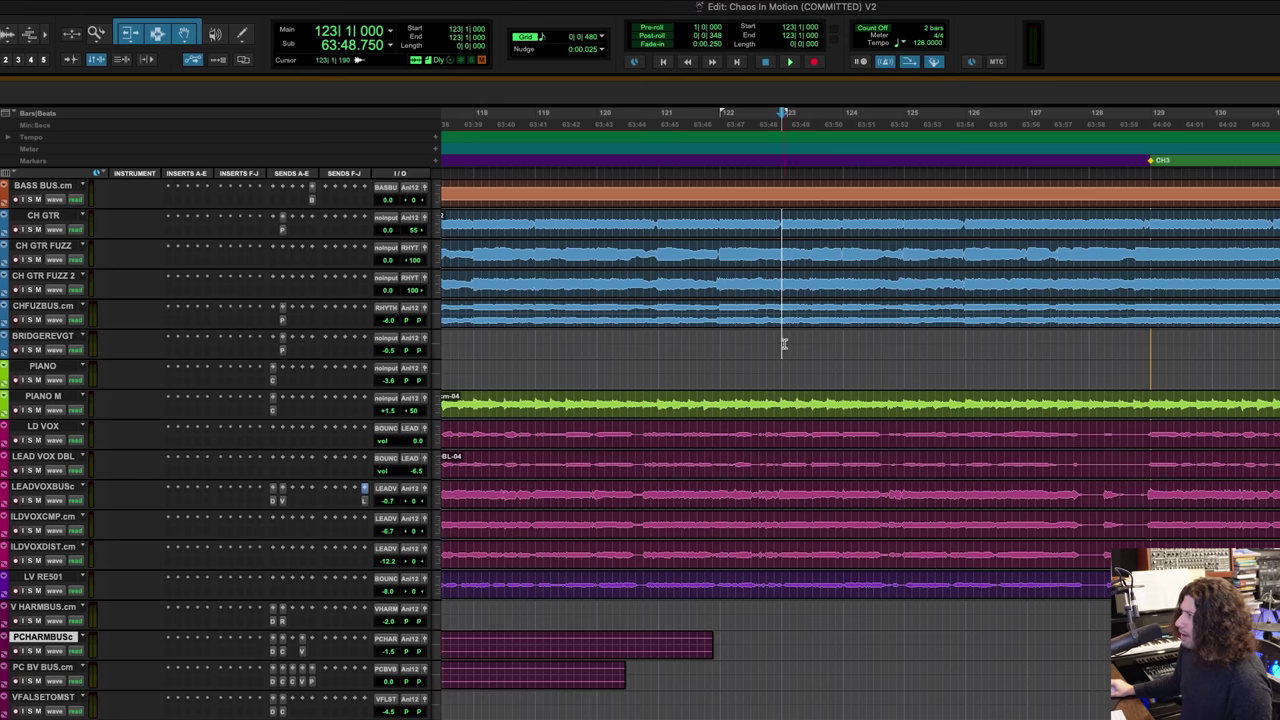
{"action": "scroll", "coordinate": [784, 343], "scroll_direction": "left", "scroll_amount": 3}
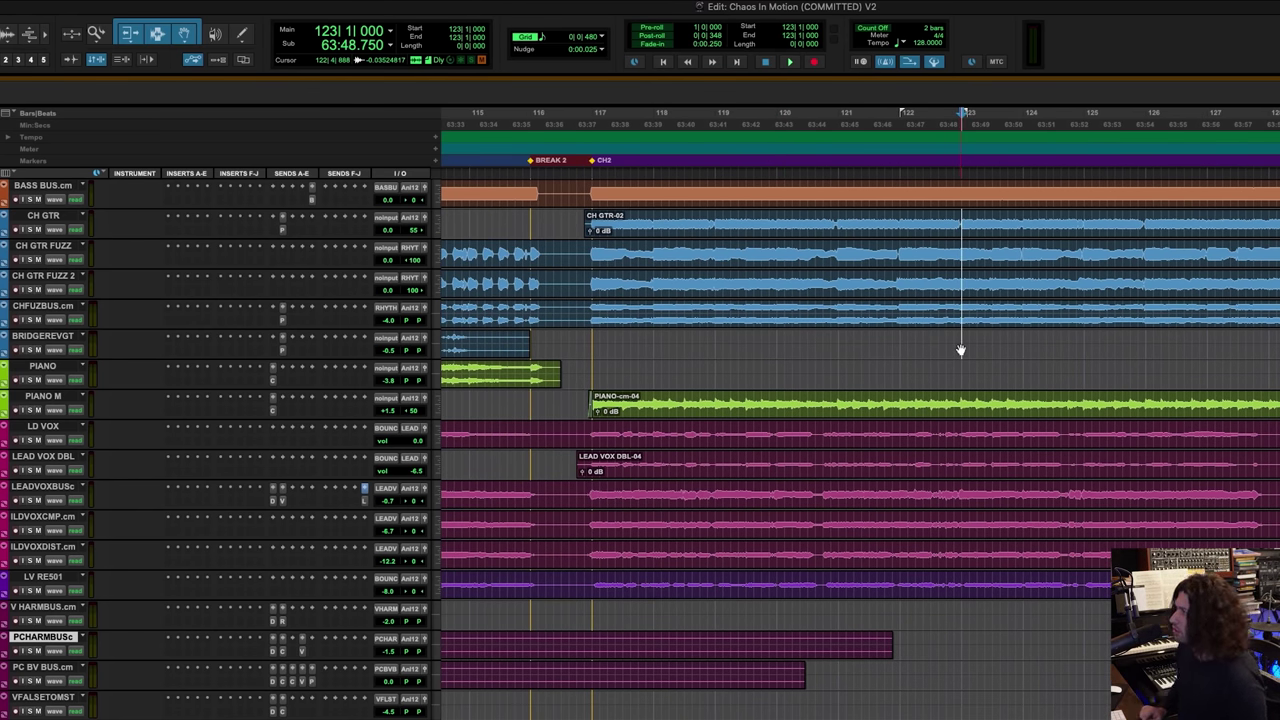
Step: Play from bar 123 past the CH3 marker to about bar 140, then stop
{"action": "key", "text": "space"}
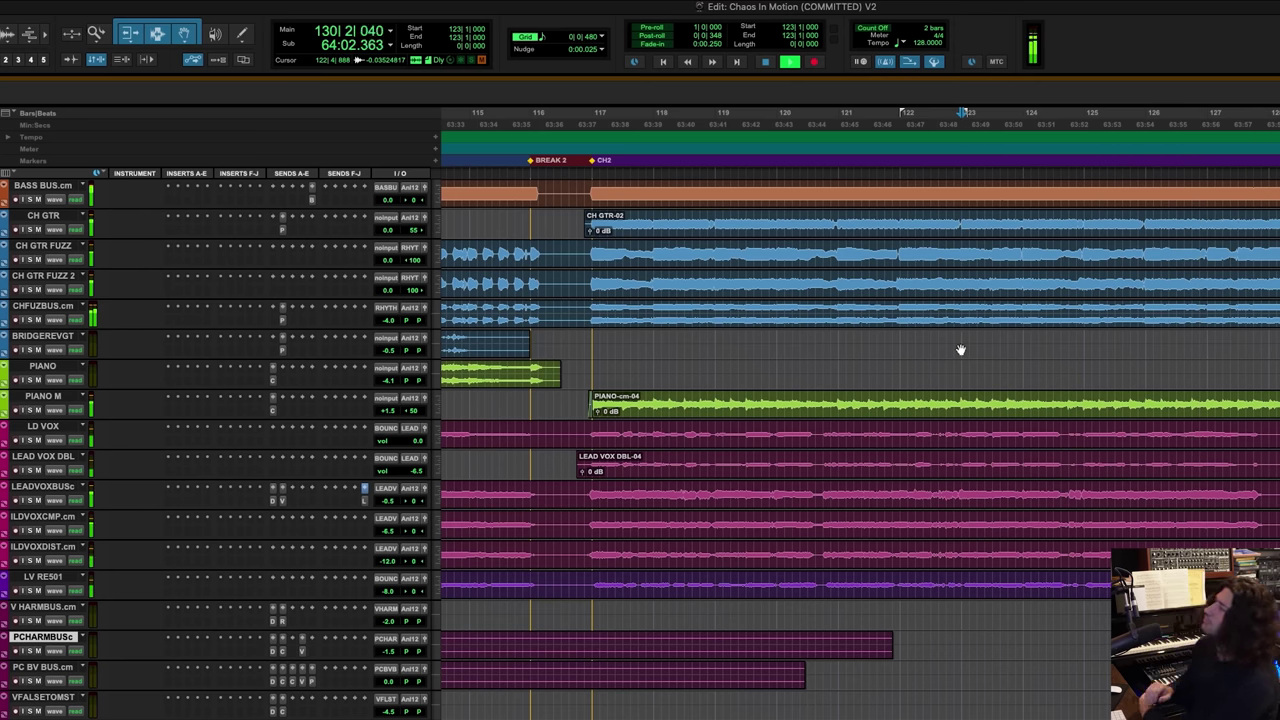
{"action": "scroll", "coordinate": [1268, 319], "scroll_direction": "right", "scroll_amount": 3}
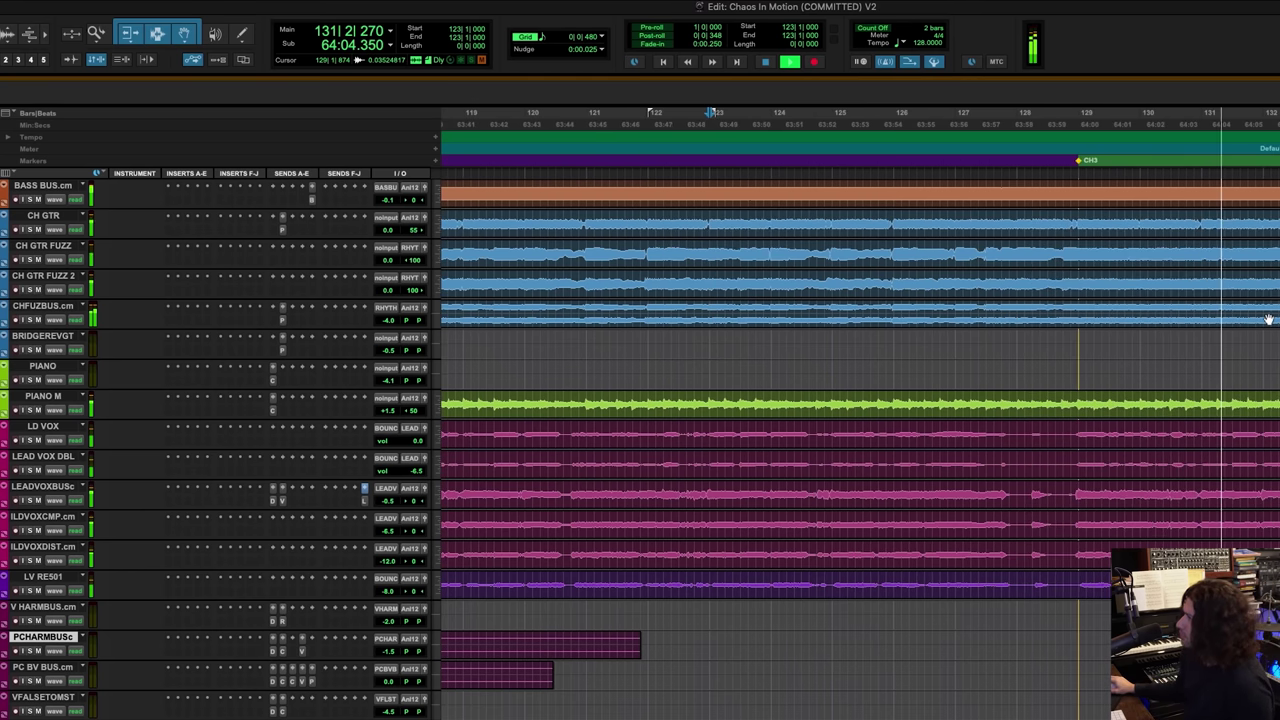
{"action": "scroll", "coordinate": [1192, 333], "scroll_direction": "right", "scroll_amount": 2}
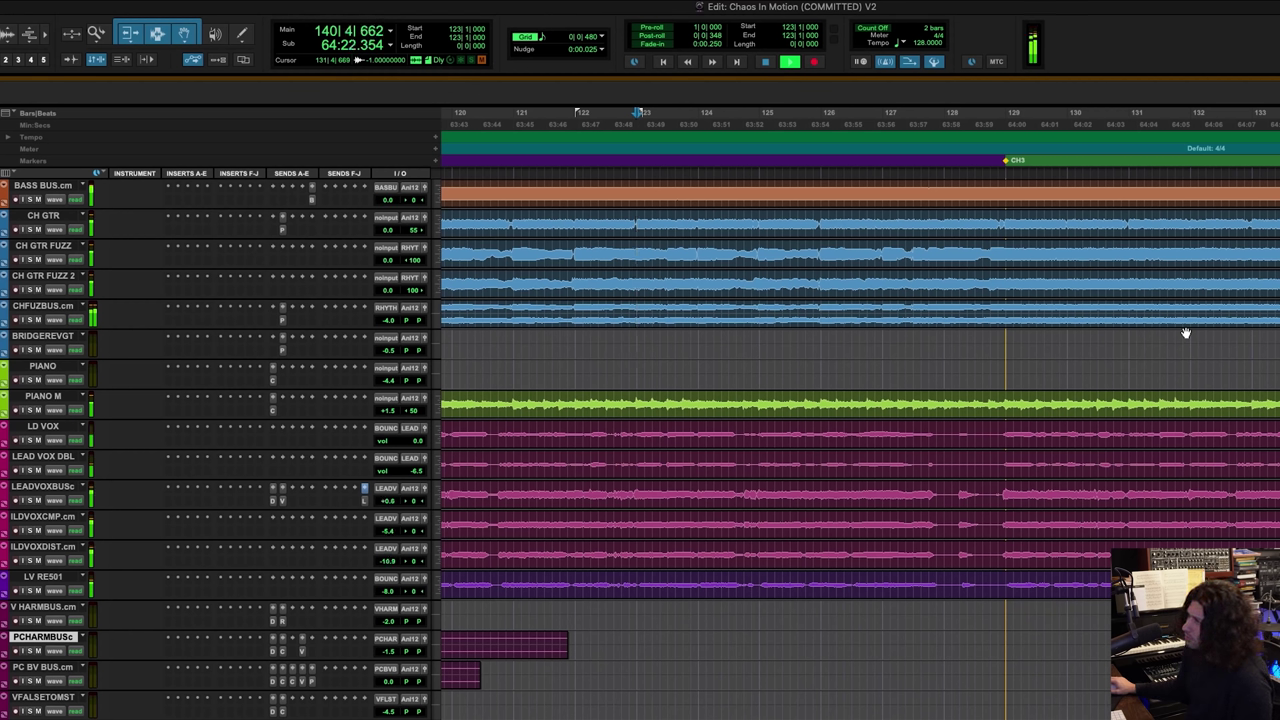
{"action": "key", "text": "space"}
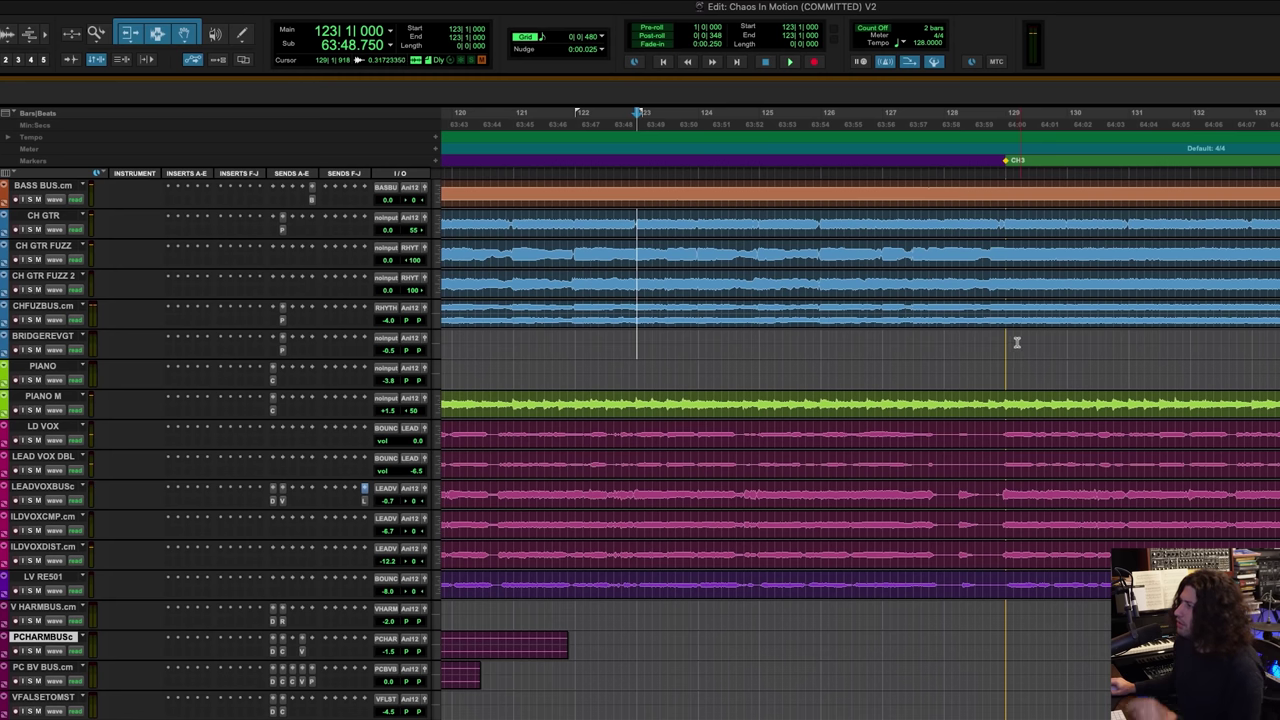
Step: Mute CH GTR, both fuzz tracks, CHFUZBUS.cm and BRIDGEREVGT; move the start to bar 125
{"action": "left_click", "coordinate": [1006, 344]}
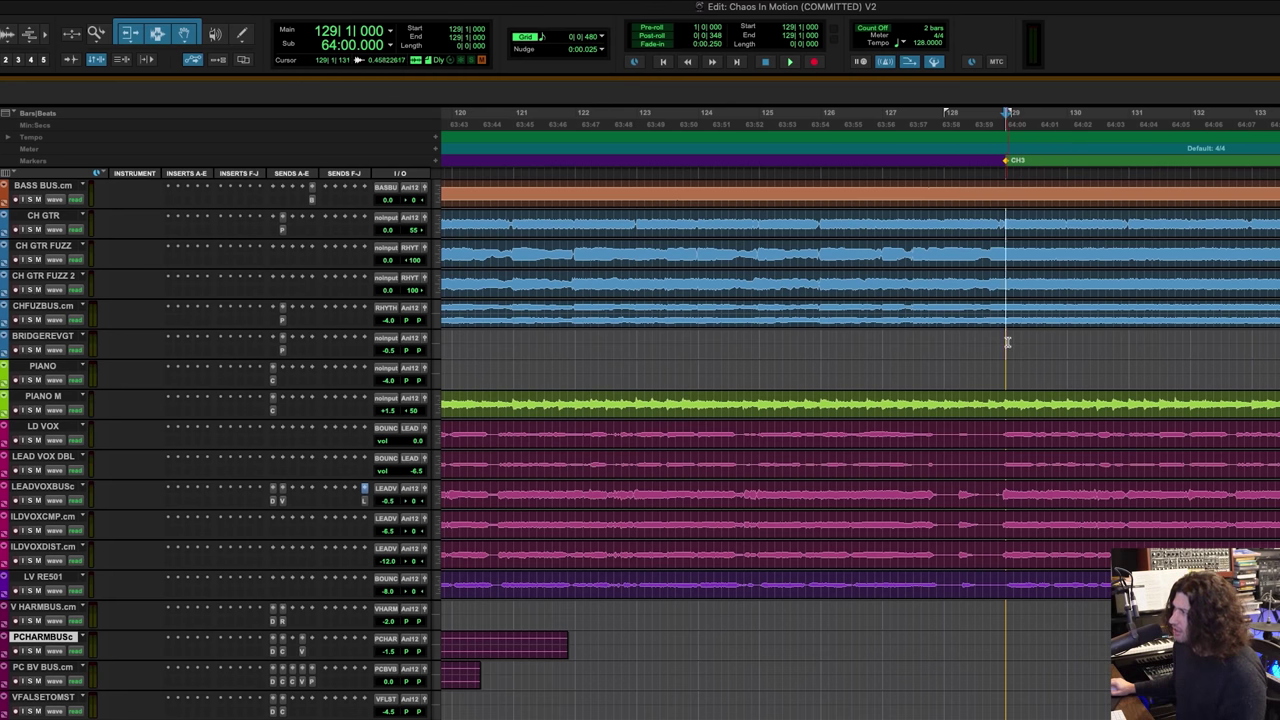
{"action": "scroll", "coordinate": [1010, 337], "scroll_direction": "up", "scroll_amount": 4}
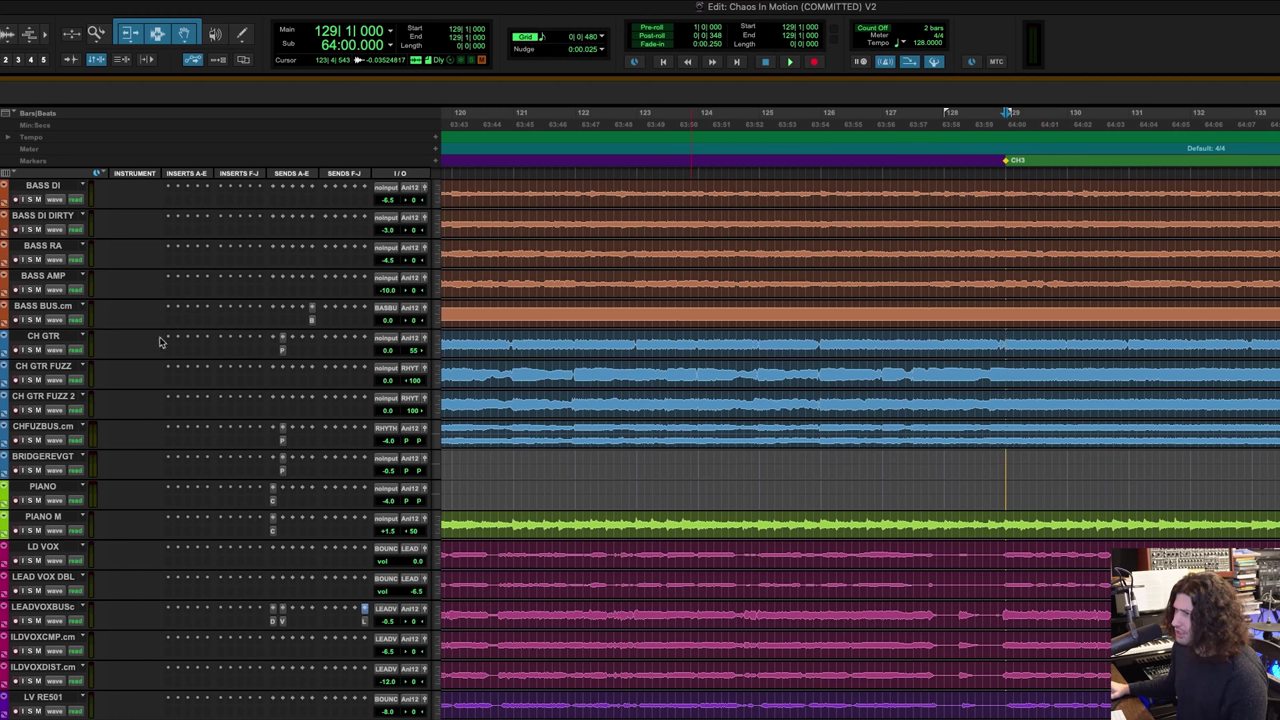
{"action": "left_click", "coordinate": [823, 343]}
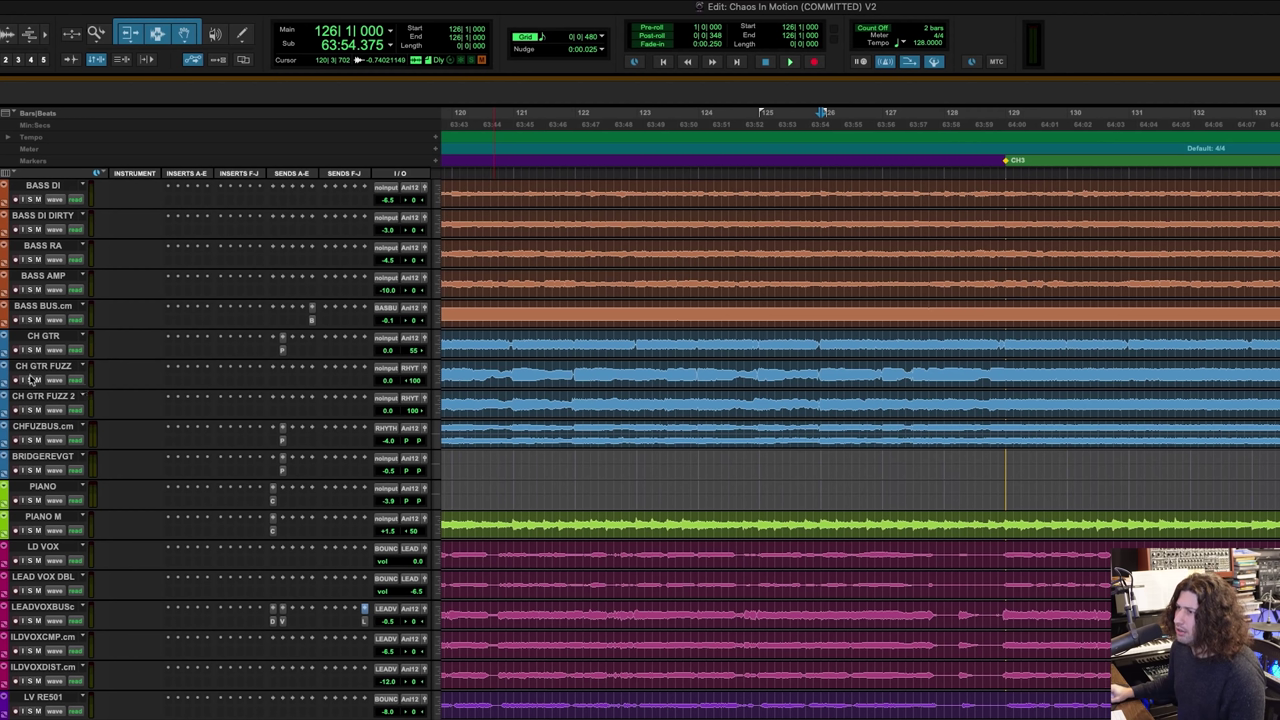
{"action": "left_click_drag", "start_coordinate": [35, 350], "coordinate": [35, 470]}
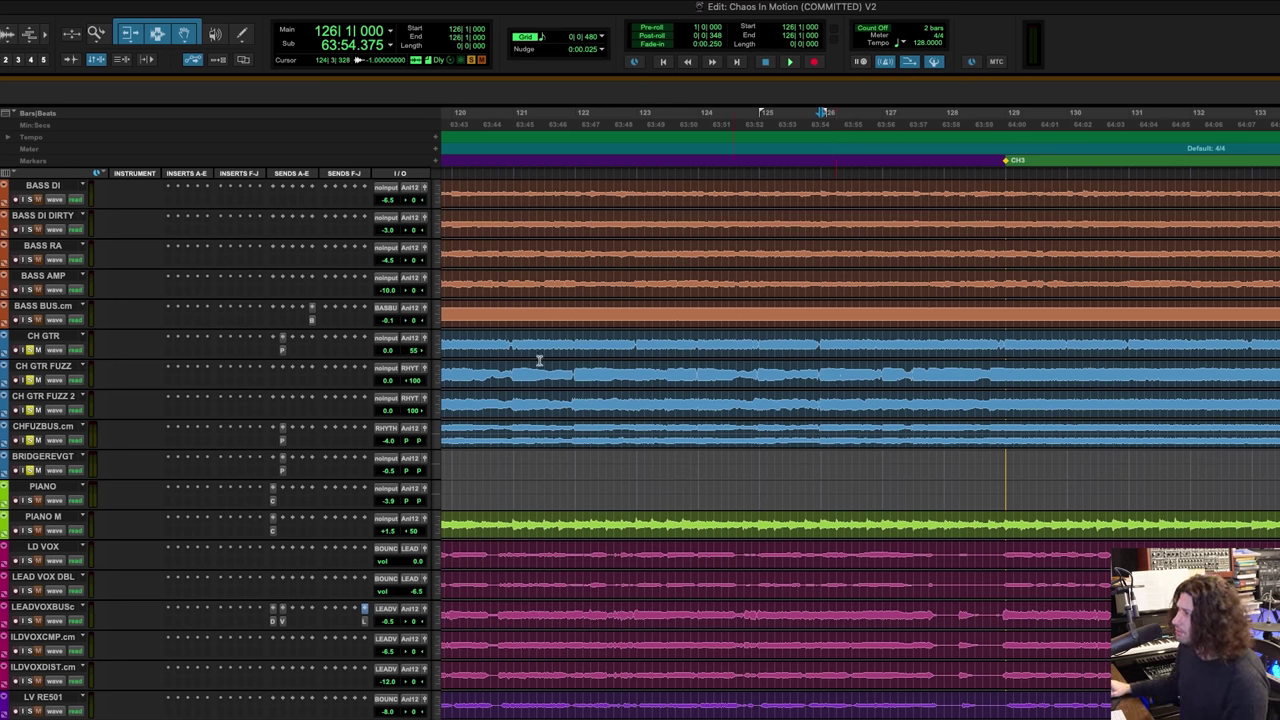
{"action": "left_click", "coordinate": [760, 343]}
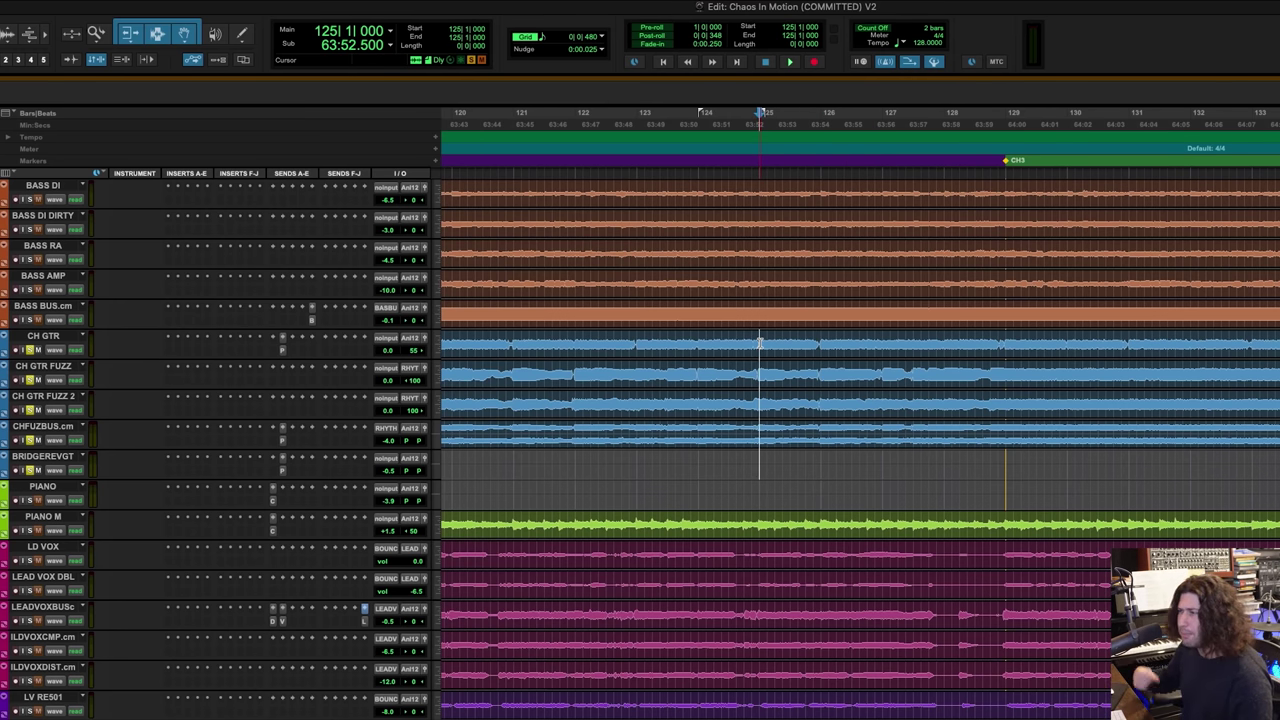
Step: Play from bar 125 with BASS AMP soloed, stop at bar 125, then unsolo the bass
{"action": "key", "text": "space"}
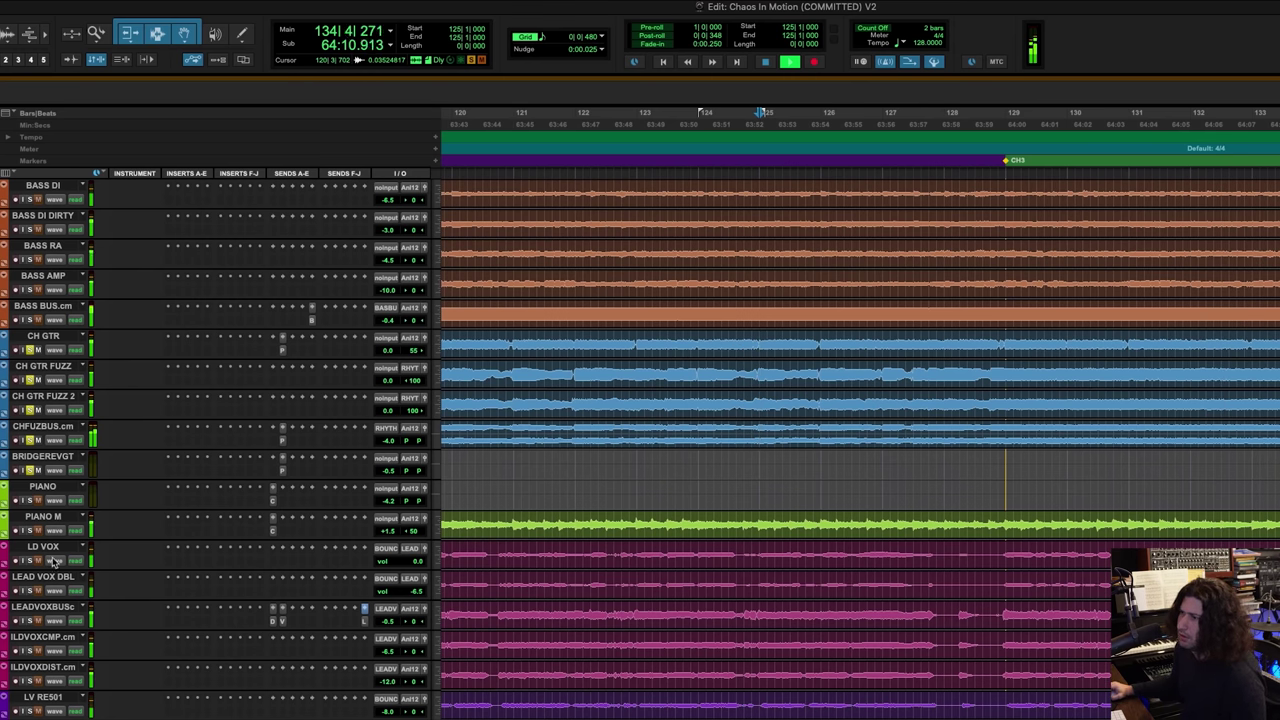
{"action": "left_click", "coordinate": [33, 290]}
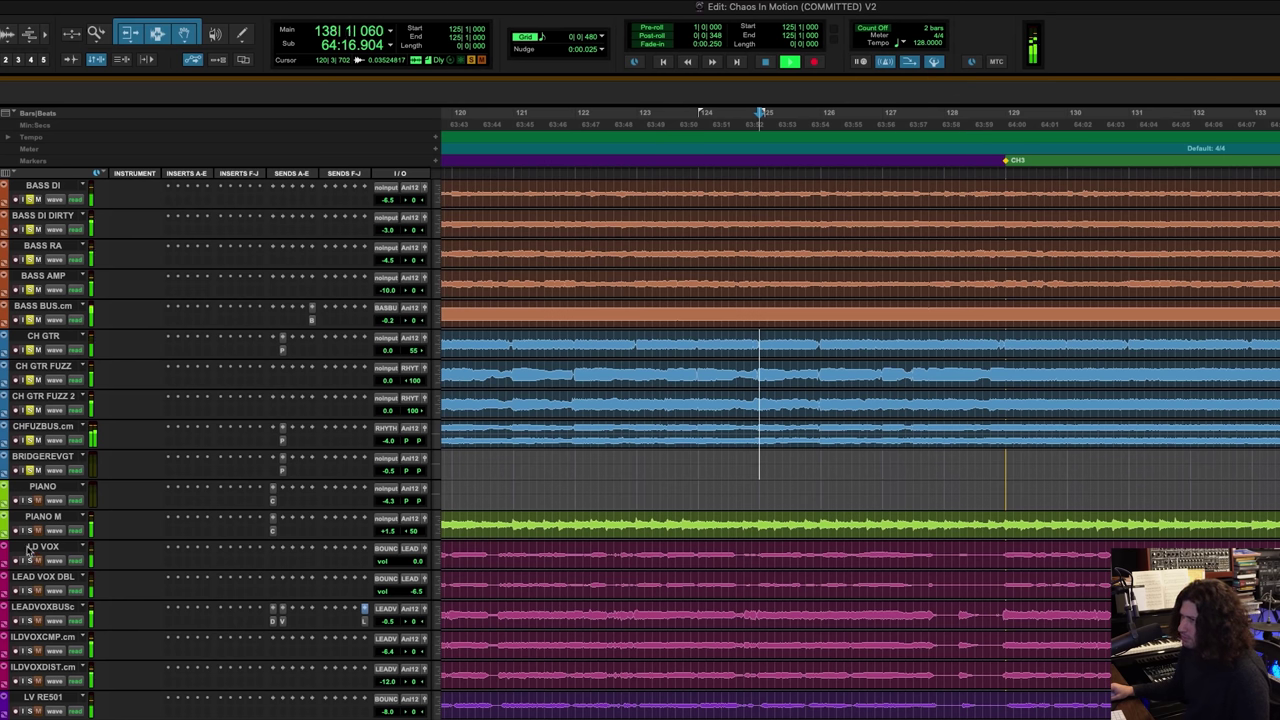
{"action": "key", "text": "space"}
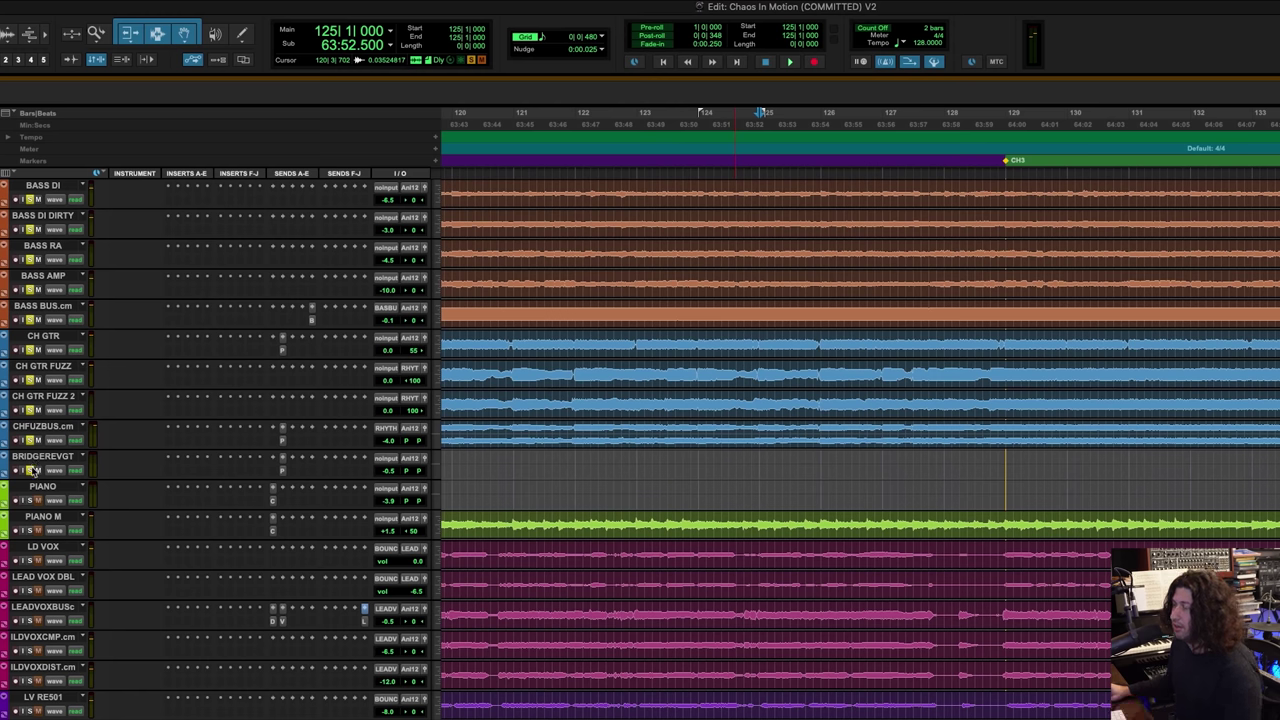
{"action": "left_click", "coordinate": [31, 319]}
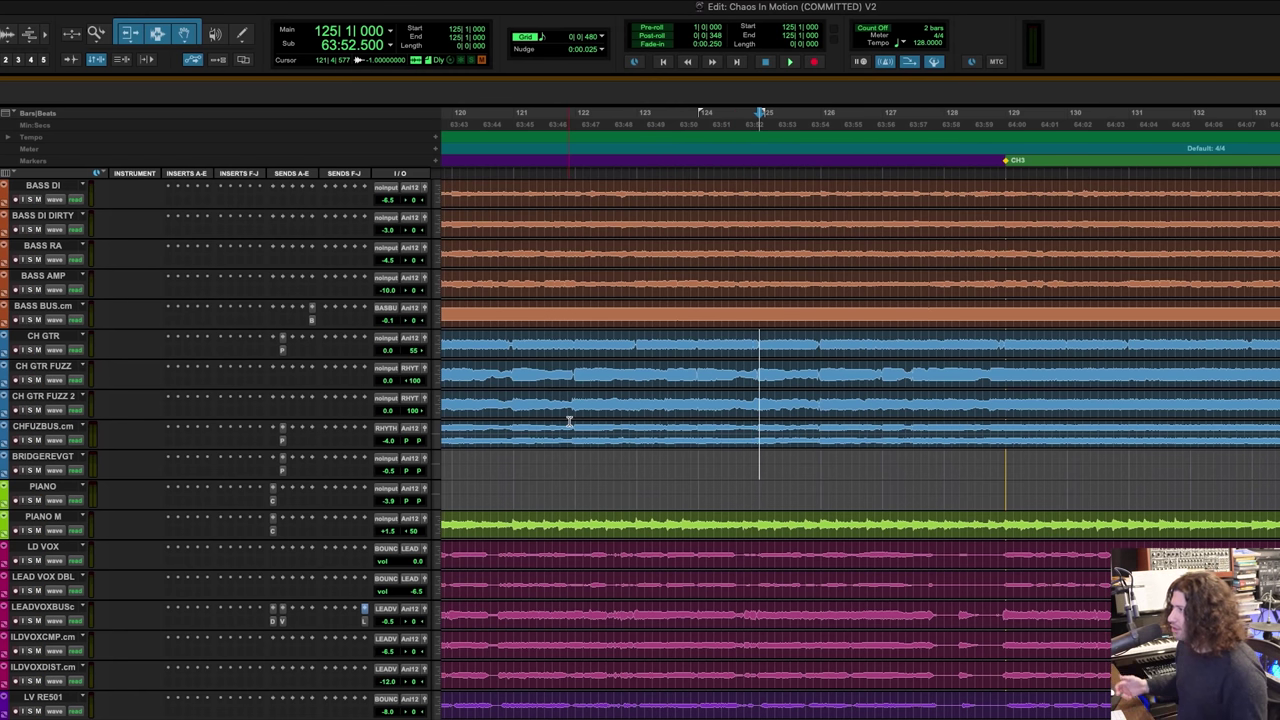
Step: Play the ending from bar 137 to nearly bar 141, then stop
{"action": "scroll", "coordinate": [1005, 455], "scroll_direction": "right", "scroll_amount": 10}
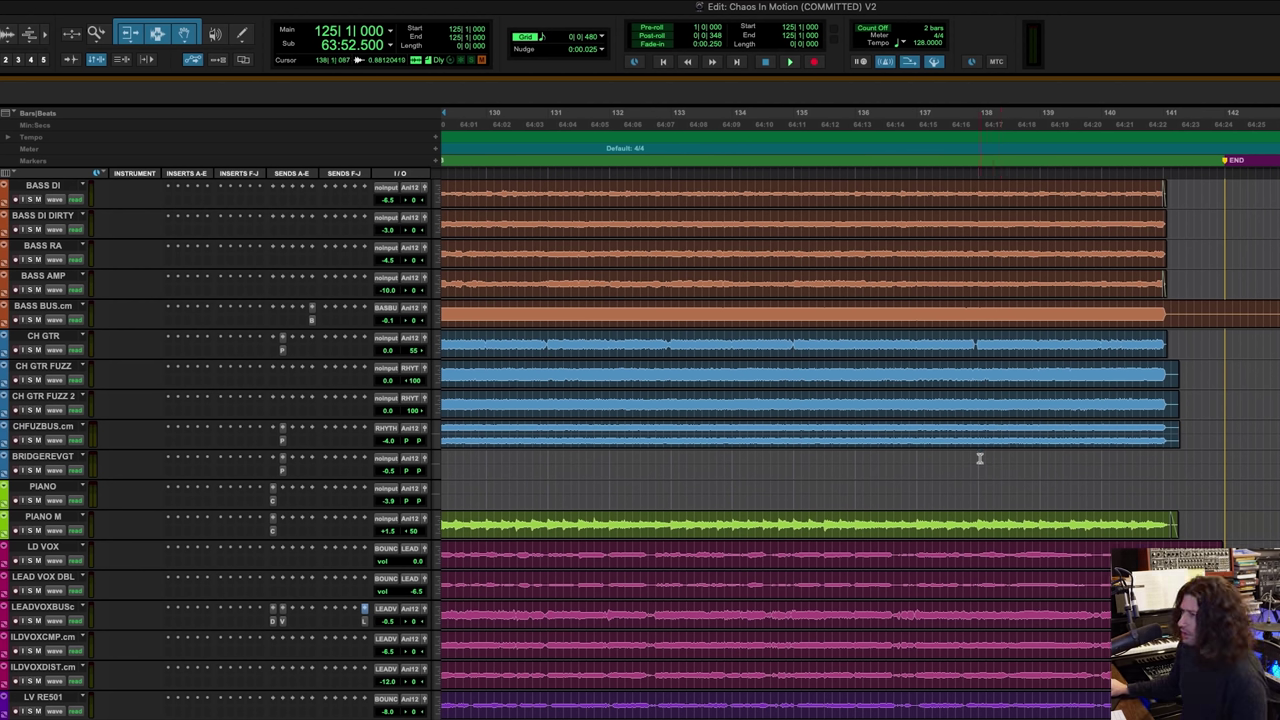
{"action": "left_click", "coordinate": [915, 462]}
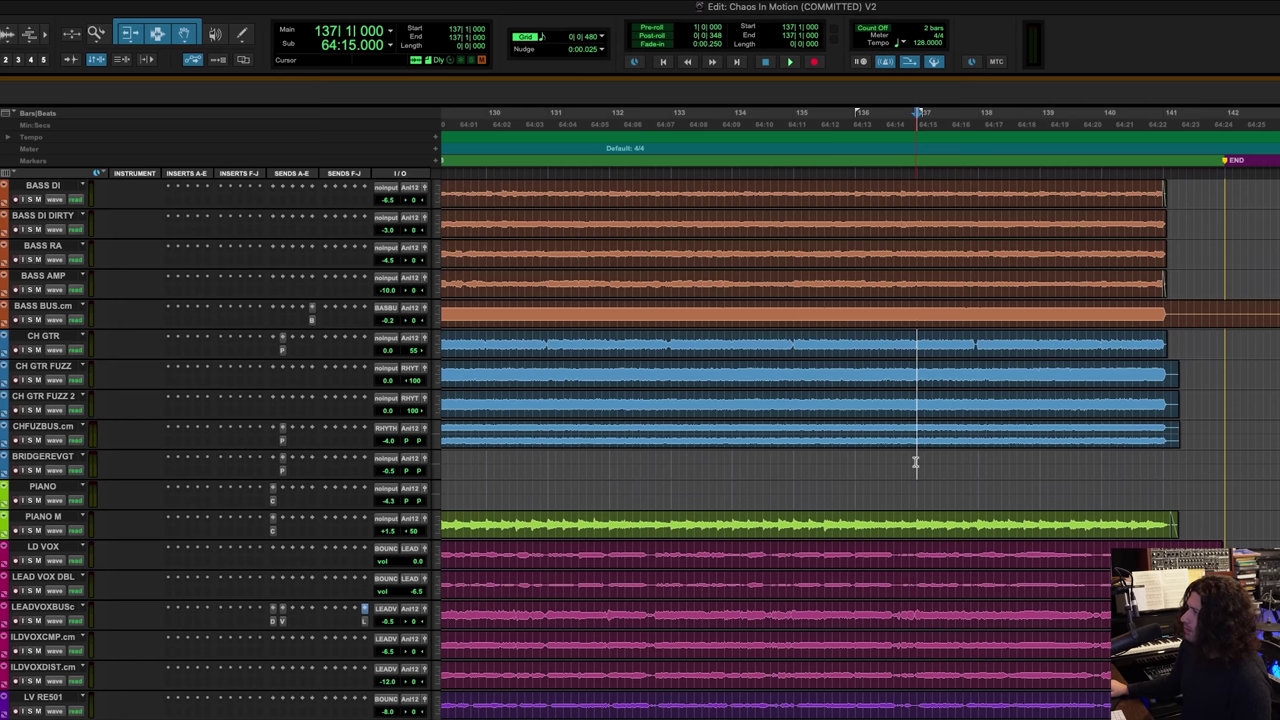
{"action": "key", "text": "space"}
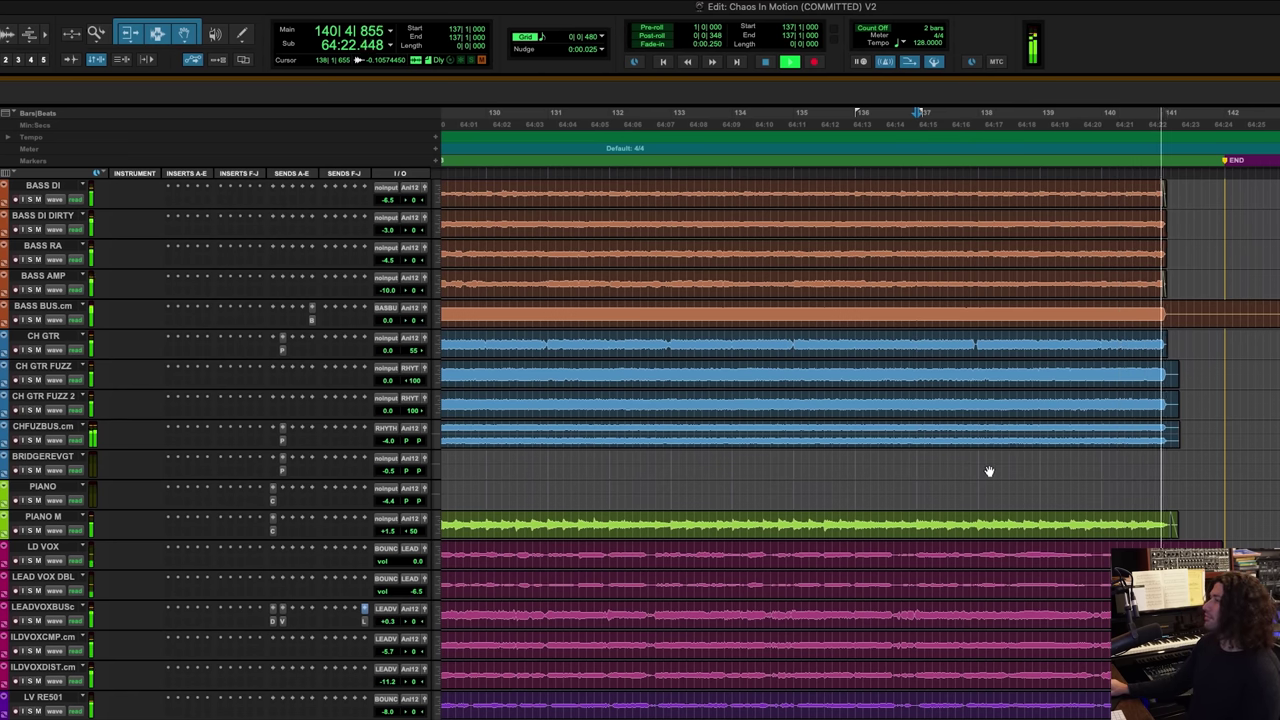
{"action": "key", "text": "space"}
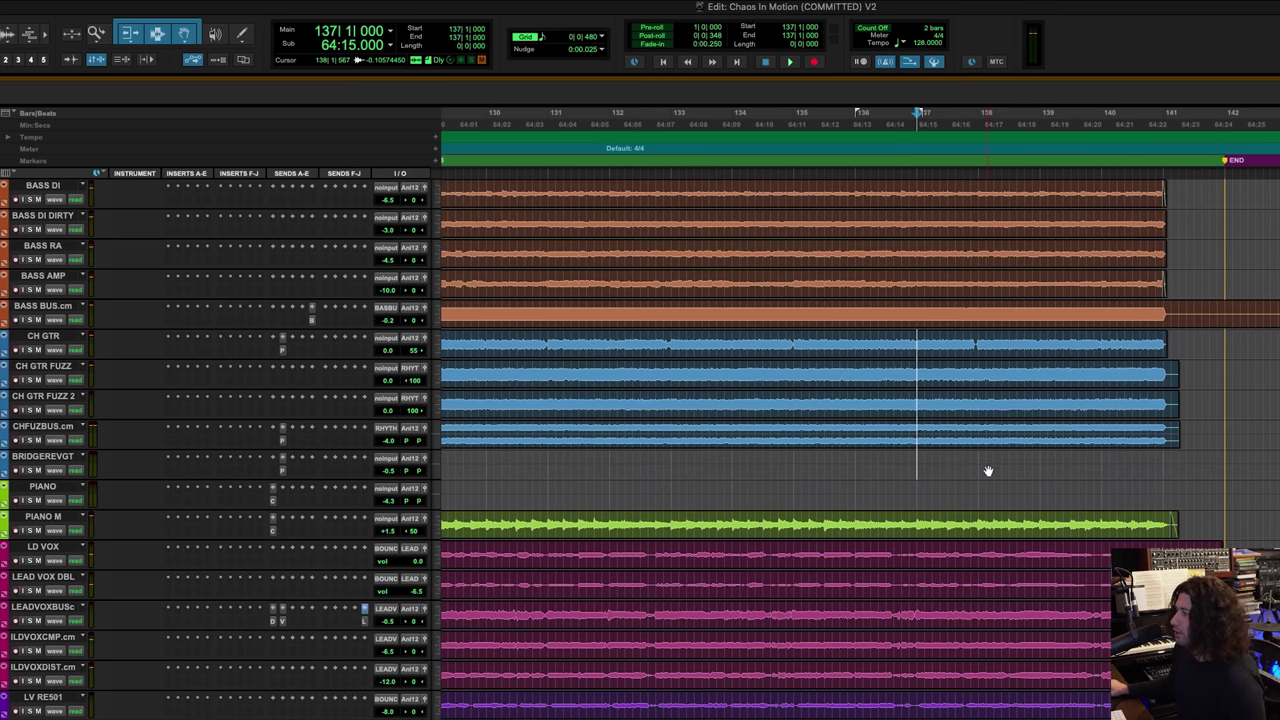